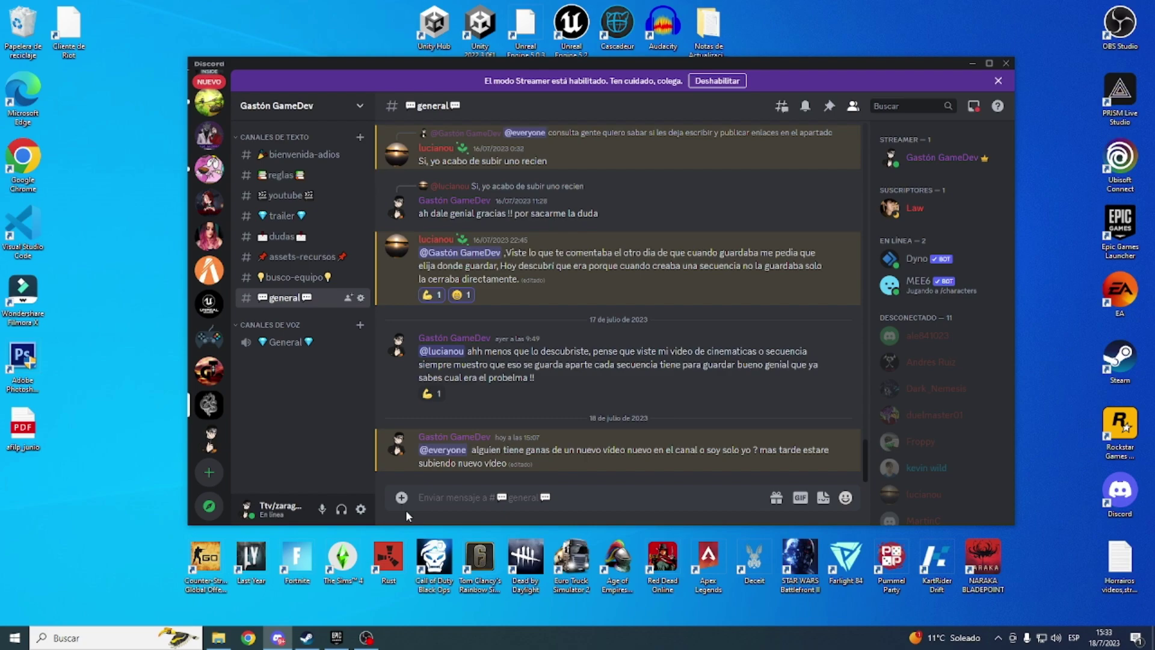
- Visit #busco-equipo, then scroll through the #assets-recursos channel history
click(307, 285)
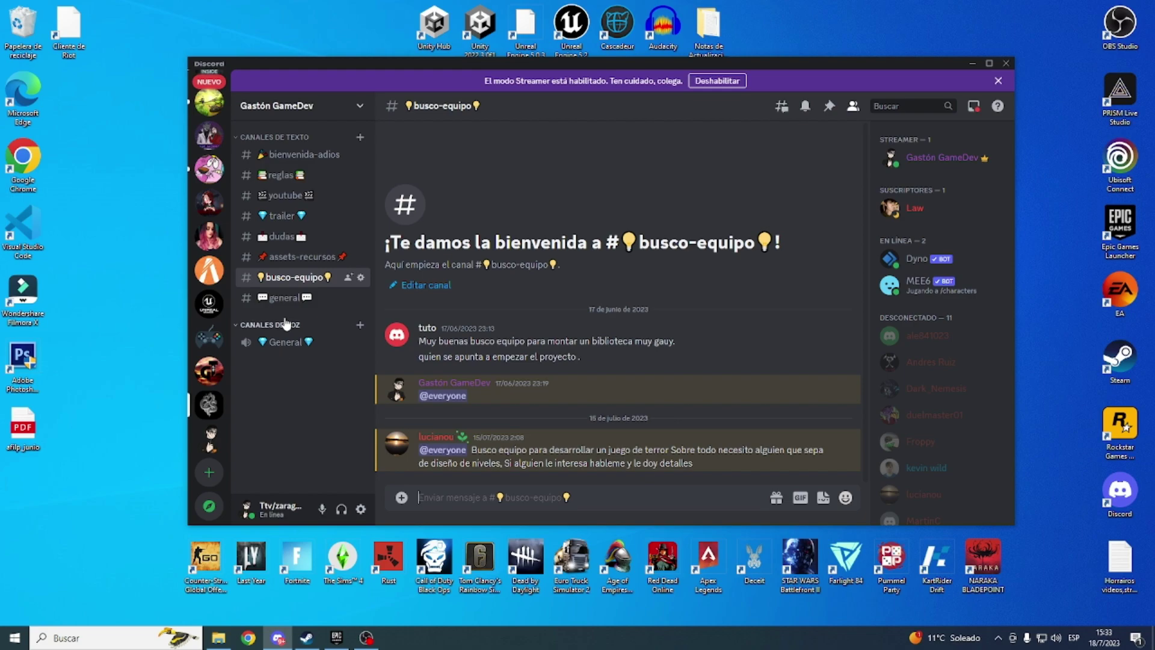
click(309, 264)
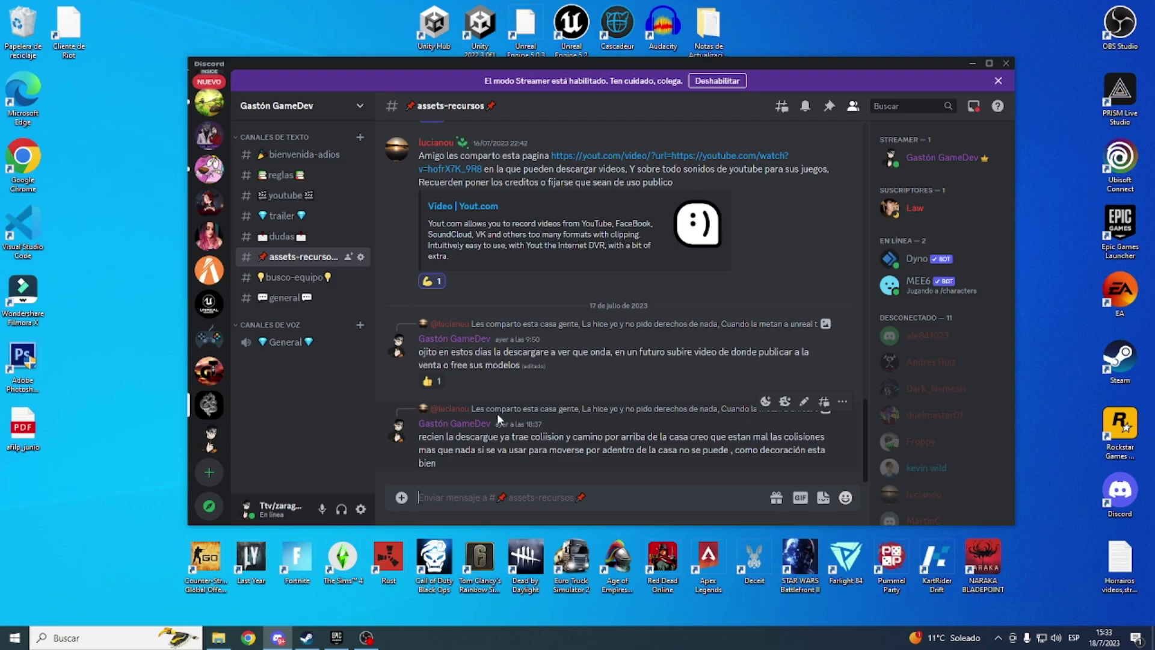
scroll(492, 414, up, 5)
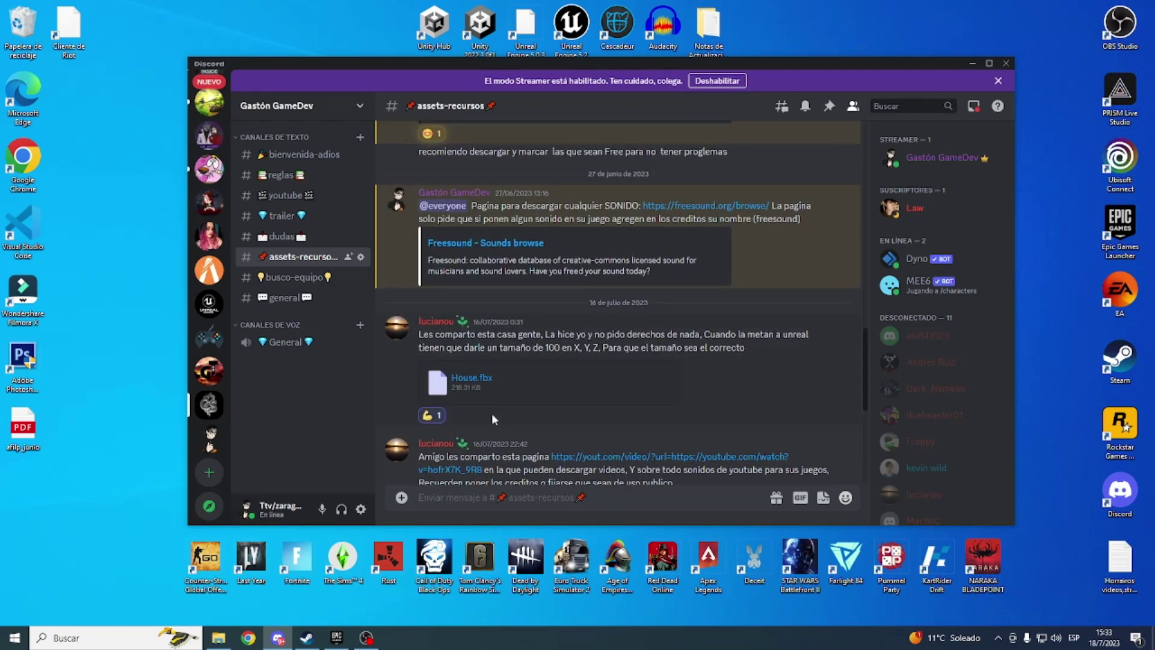
scroll(492, 413, up, 2)
scroll(492, 414, up, 4)
scroll(488, 413, up, 5)
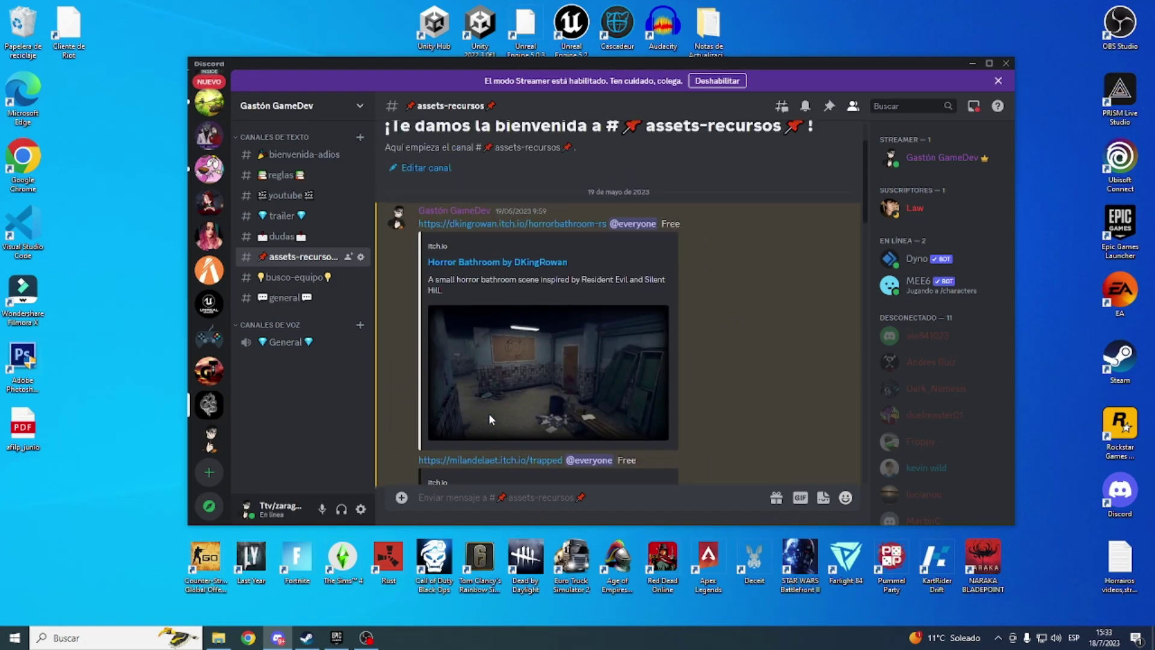
scroll(485, 413, down, 4)
scroll(485, 414, down, 4)
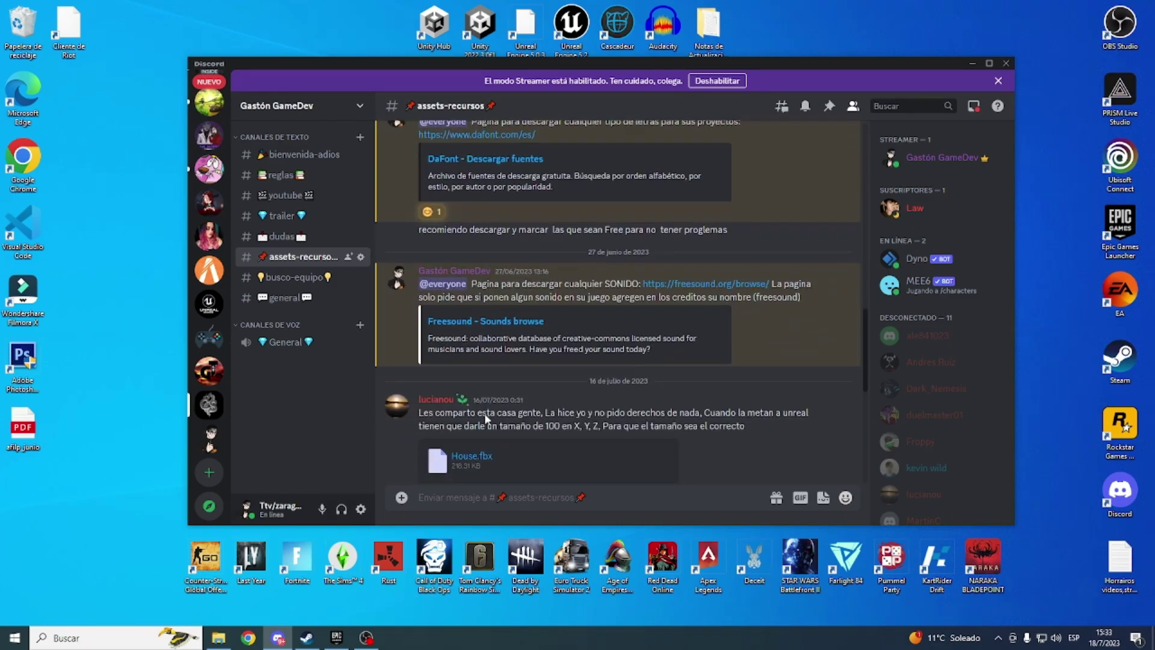
scroll(485, 414, down, 3)
scroll(485, 413, down, 4)
scroll(485, 414, down, 2)
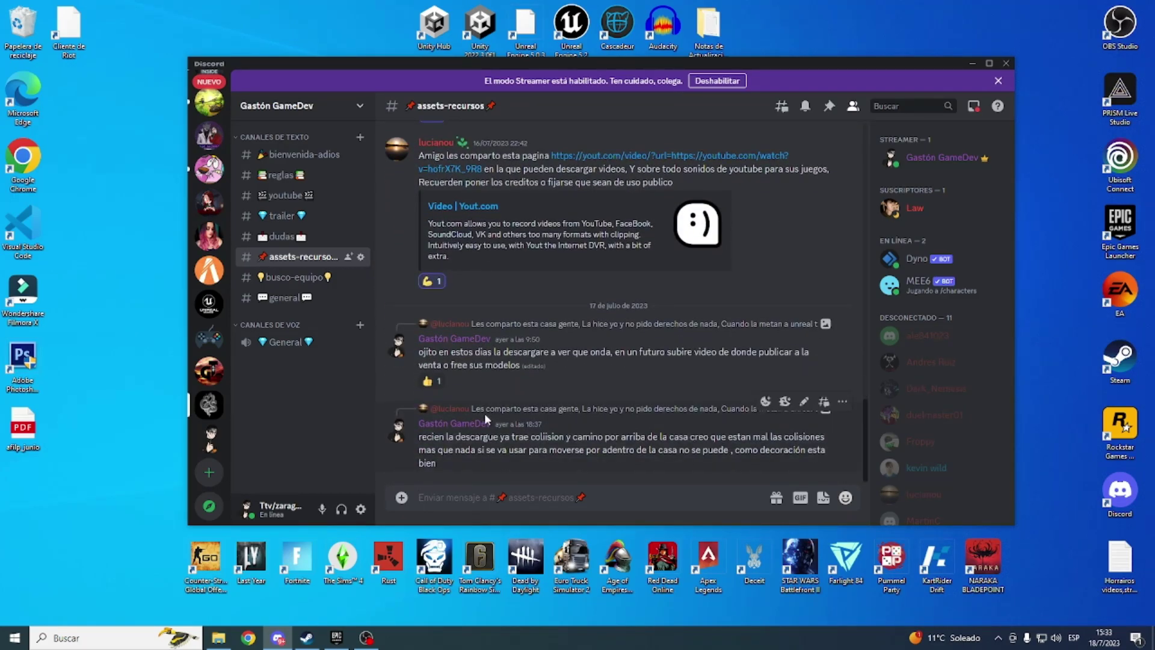
- Read back through the #dudas channel history
click(262, 241)
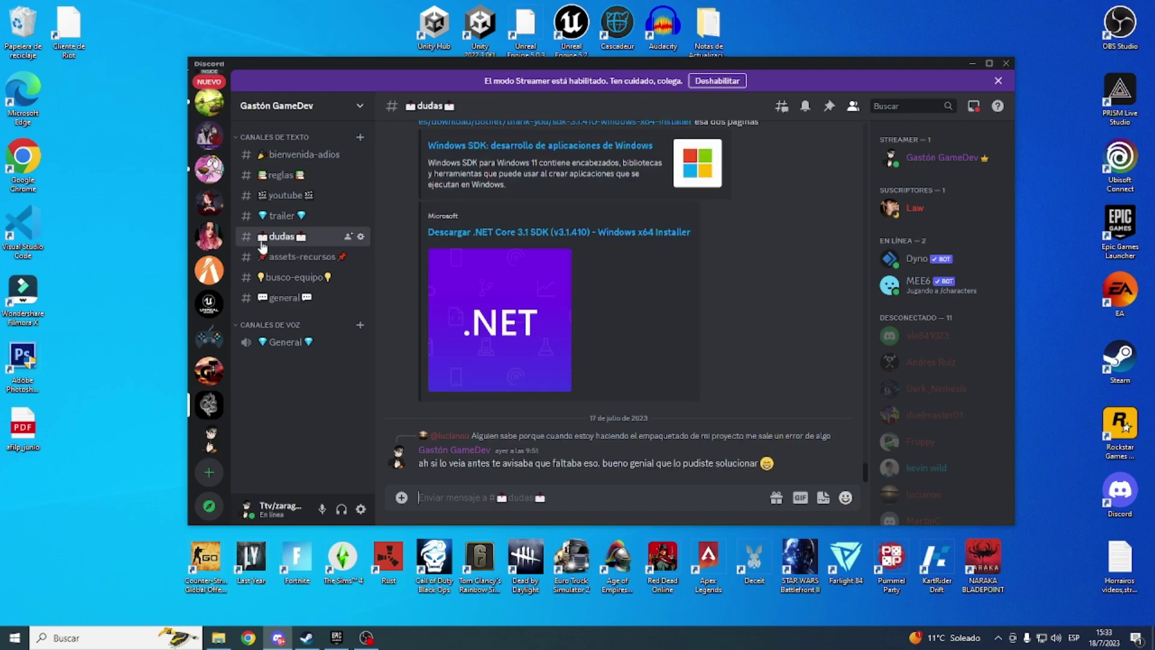
scroll(493, 432, up, 2)
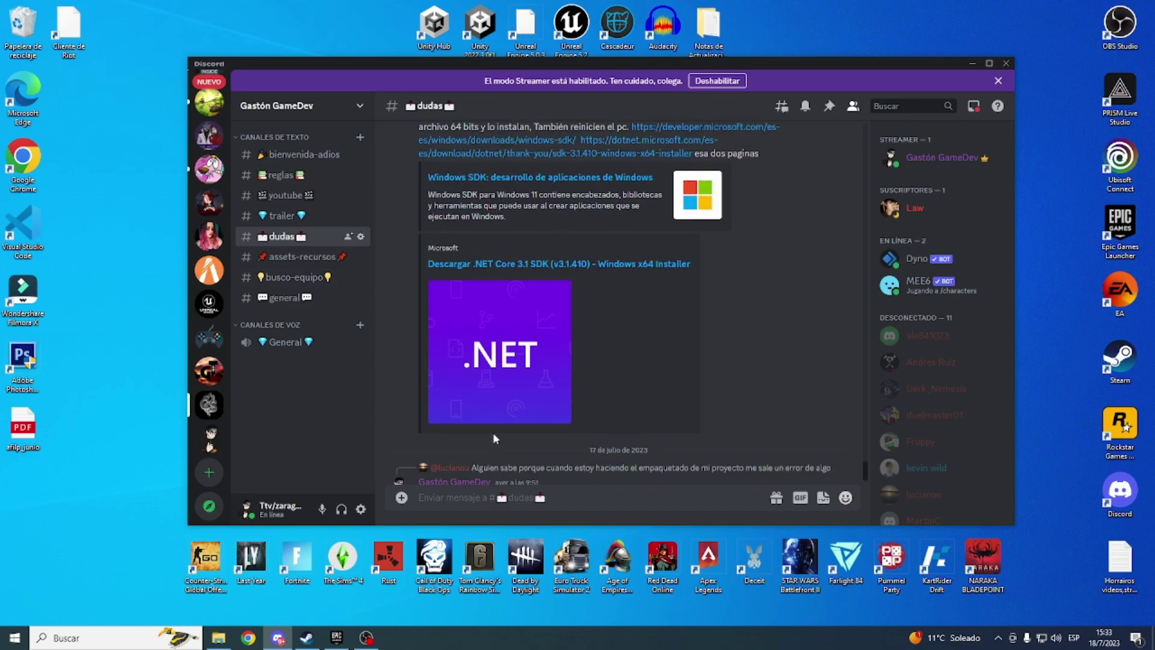
scroll(493, 432, up, 5)
scroll(493, 432, up, 1)
scroll(494, 438, up, 1)
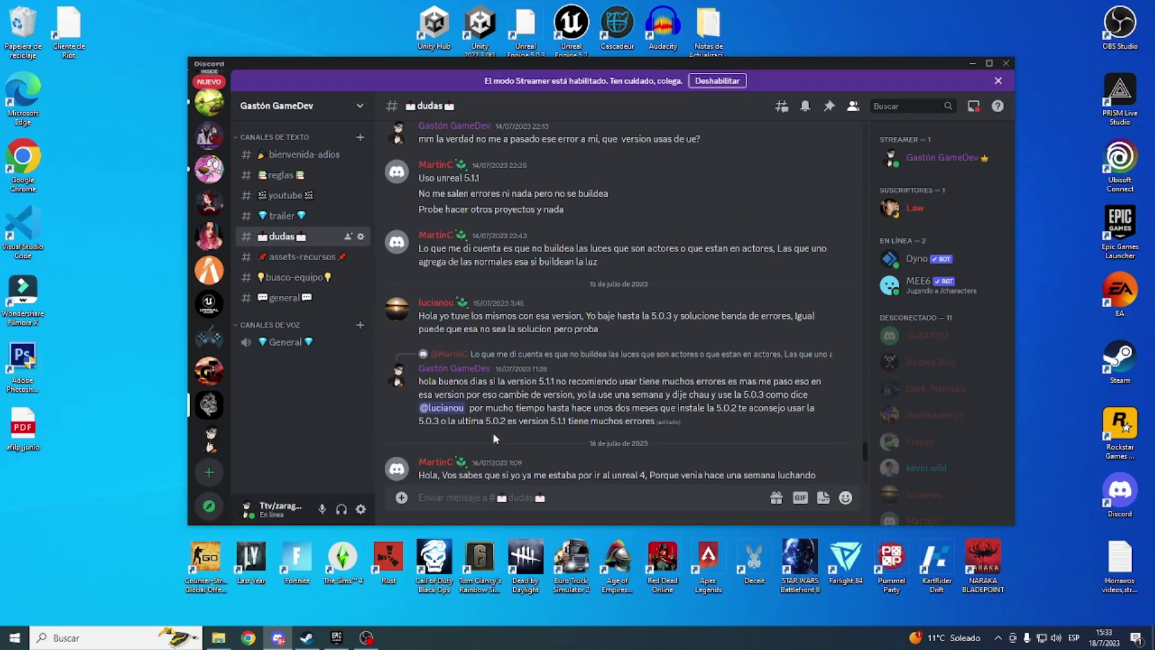
scroll(494, 438, up, 1)
scroll(494, 438, up, 1)
scroll(494, 437, up, 1)
scroll(494, 437, up, 2)
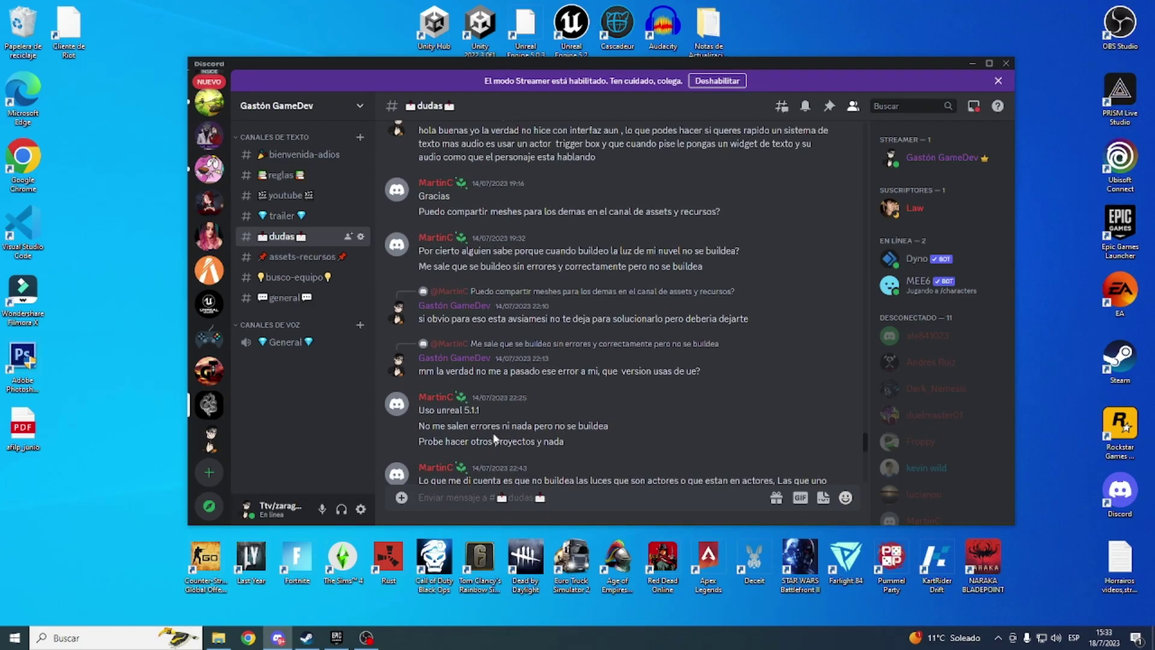
scroll(494, 437, up, 3)
scroll(494, 437, up, 3)
scroll(494, 437, down, 5)
scroll(495, 437, down, 3)
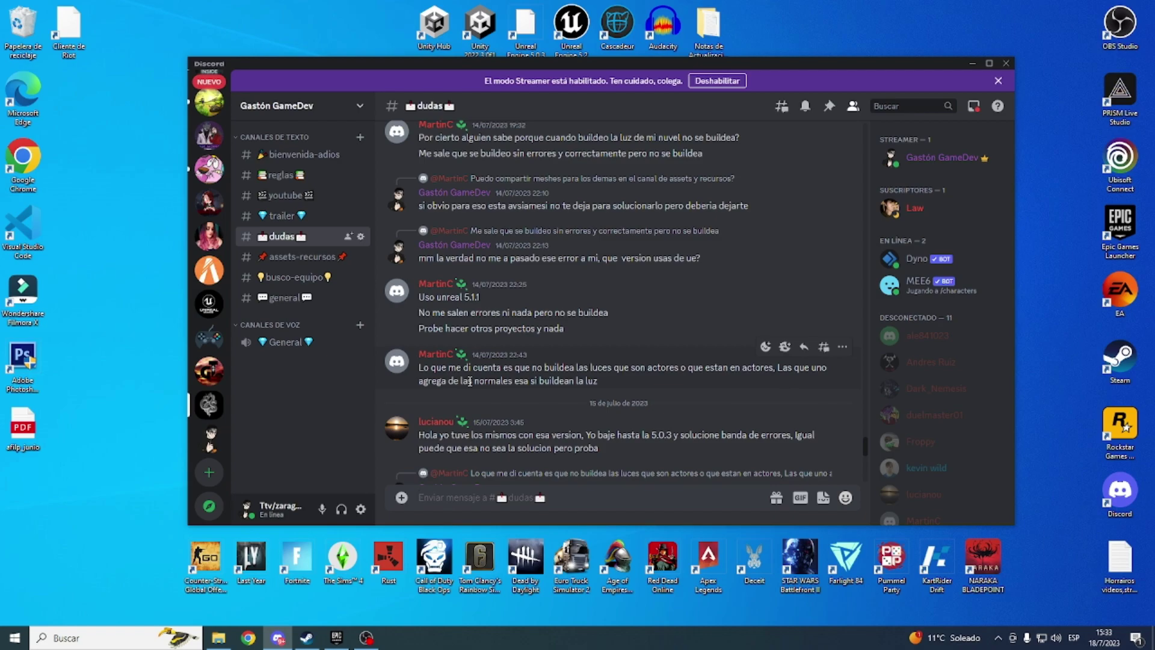
scroll(469, 381, down, 1)
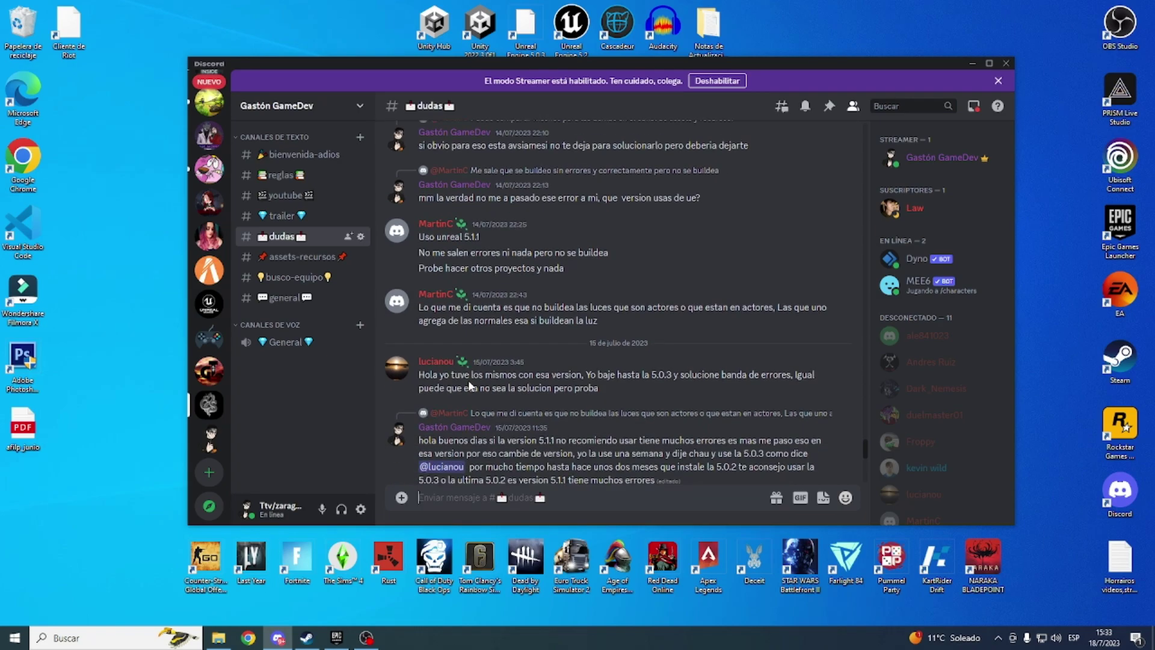
scroll(469, 381, down, 3)
scroll(468, 380, down, 2)
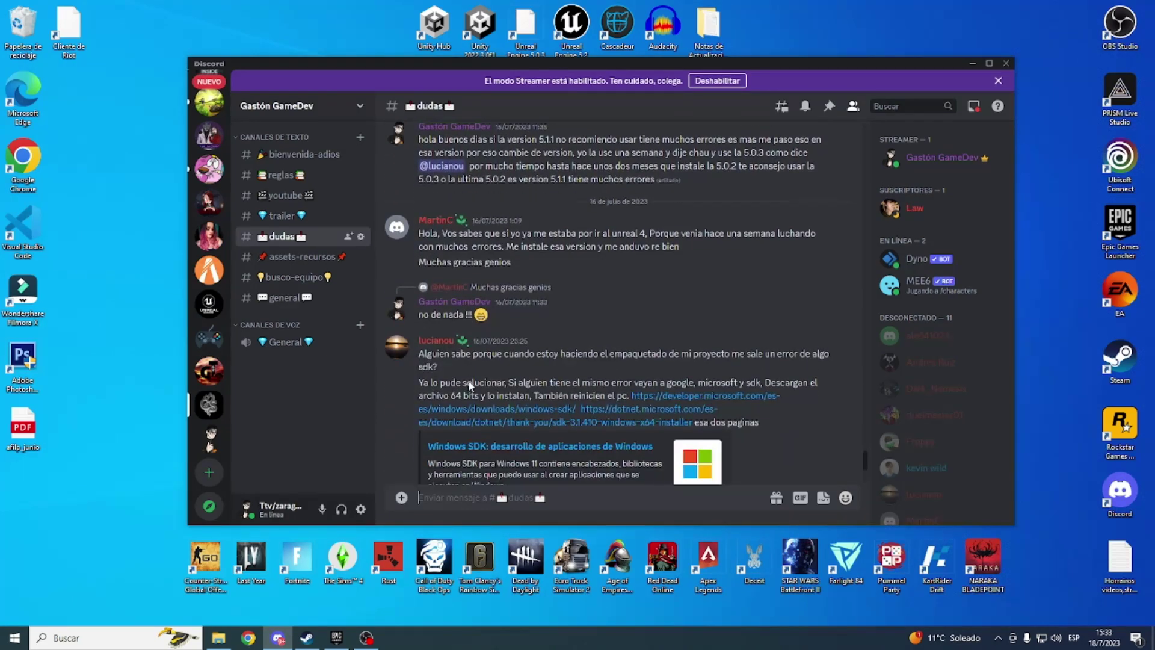
scroll(468, 380, down, 1)
scroll(470, 385, down, 4)
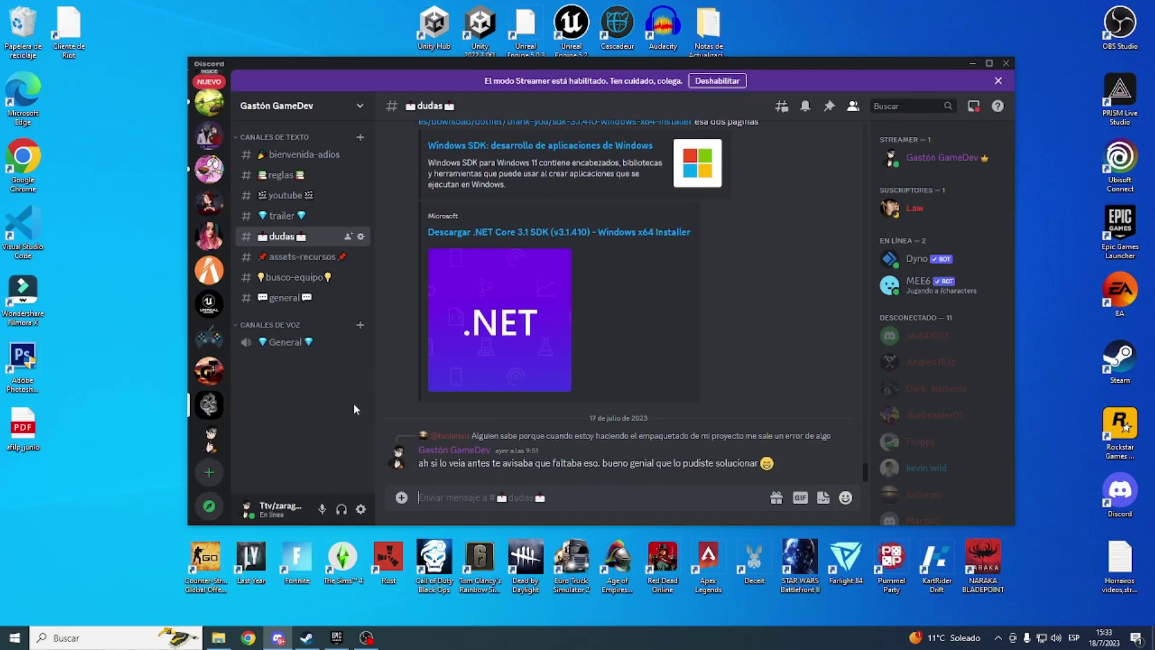
- Visit #trailer and #youtube, then return to #general
click(301, 221)
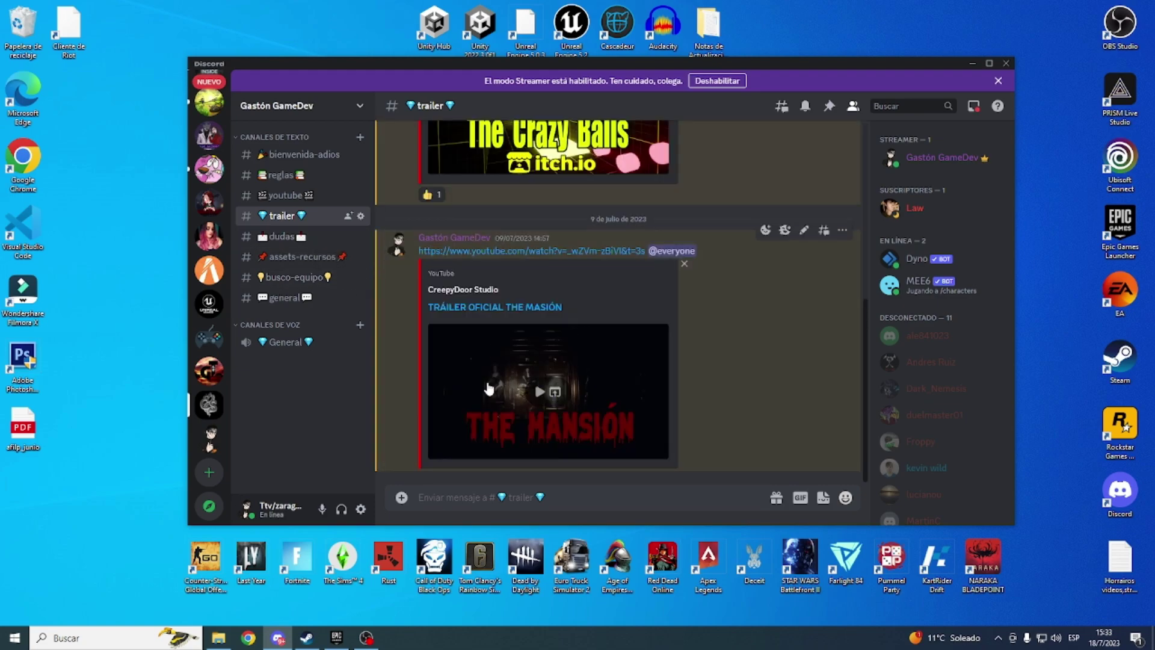
click(283, 195)
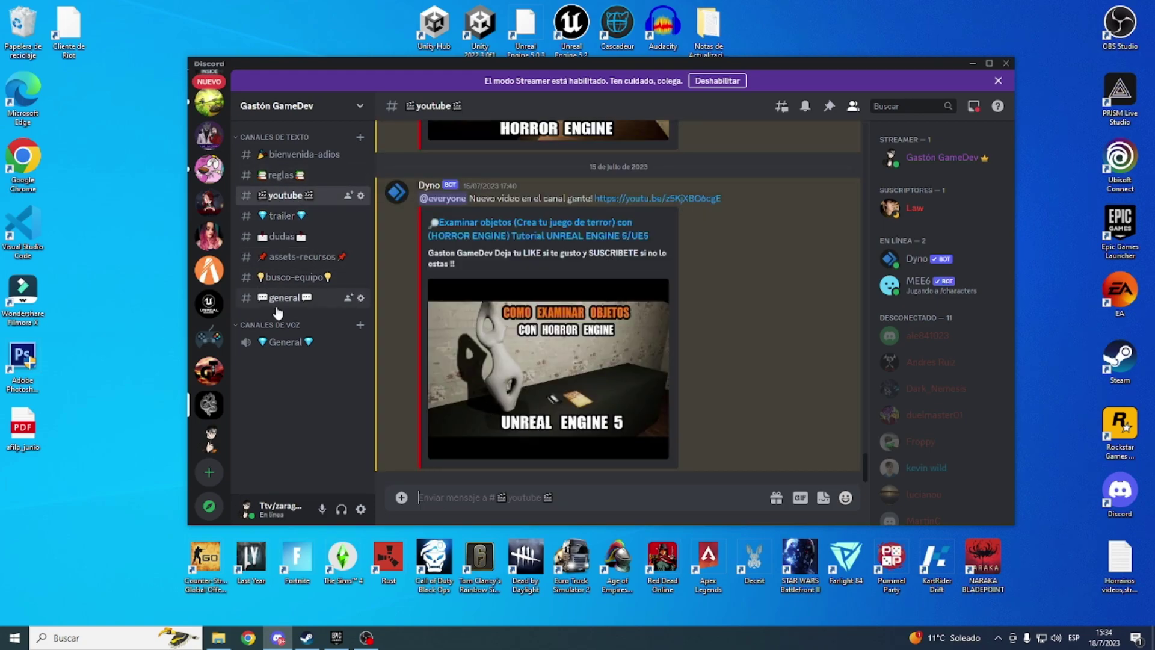
click(277, 299)
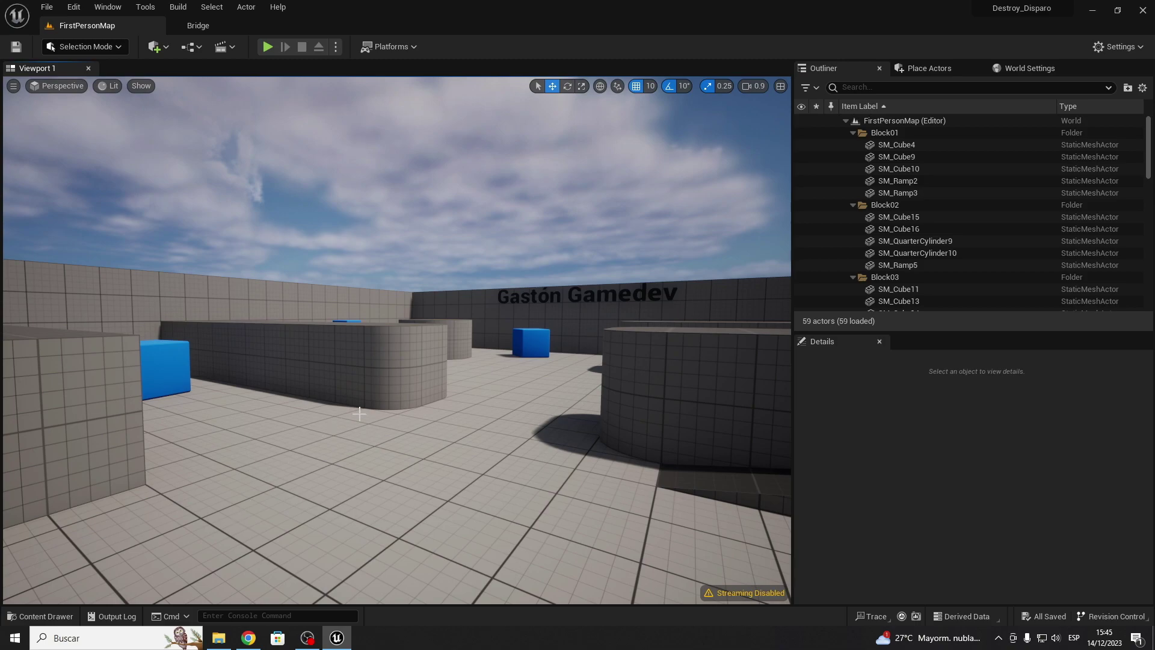
click(660, 400)
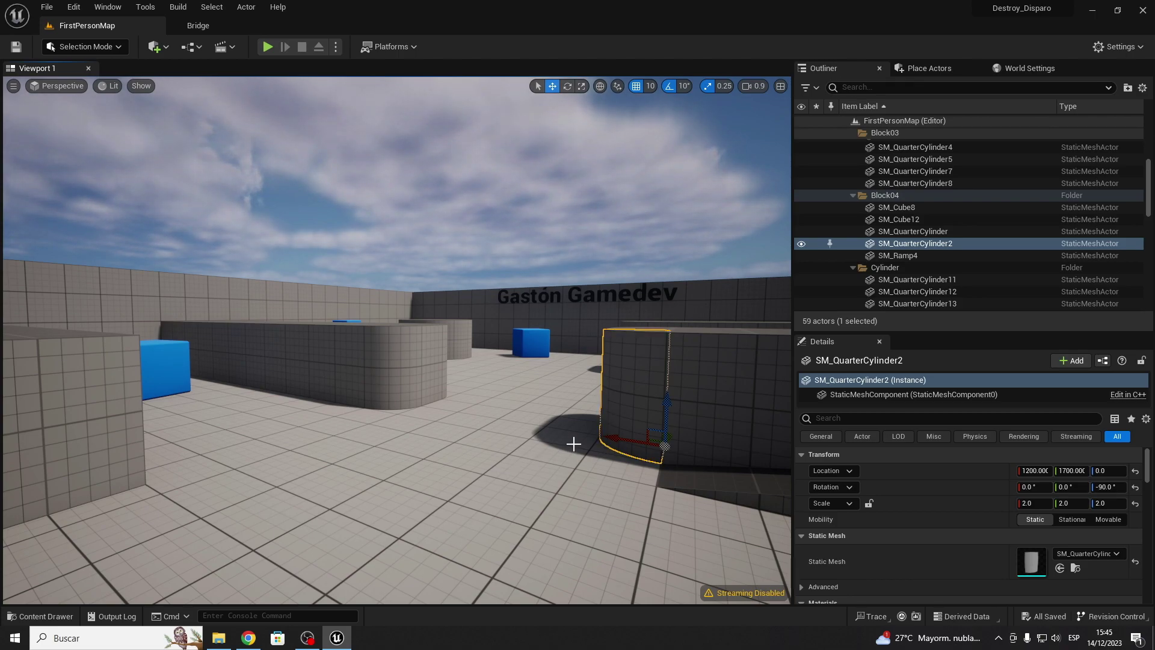
right_drag(572, 443, 573, 444)
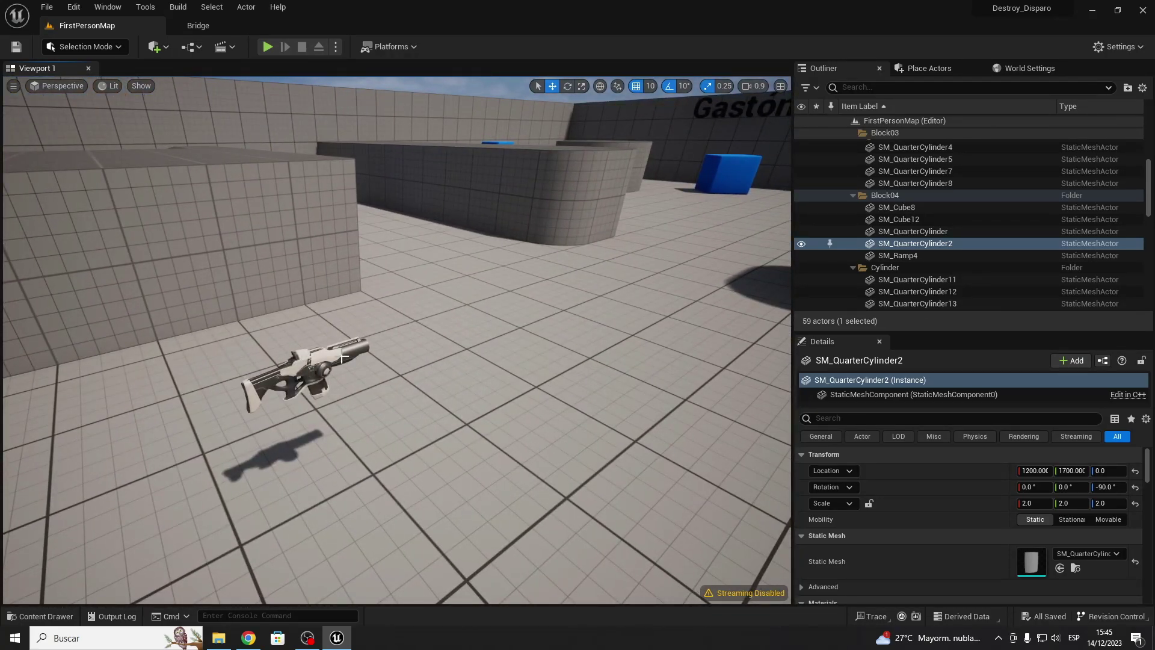
click(332, 394)
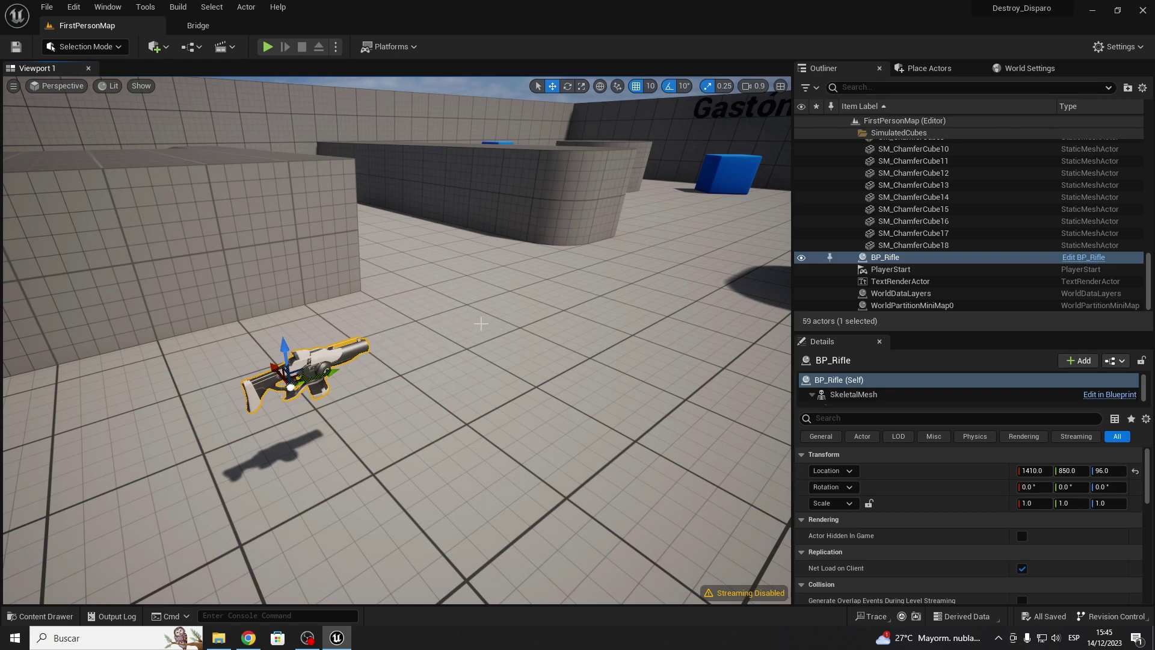
mouse_move(538, 345)
right_down()
mouse_move(518, 325)
mouse_move(524, 367)
right_up()
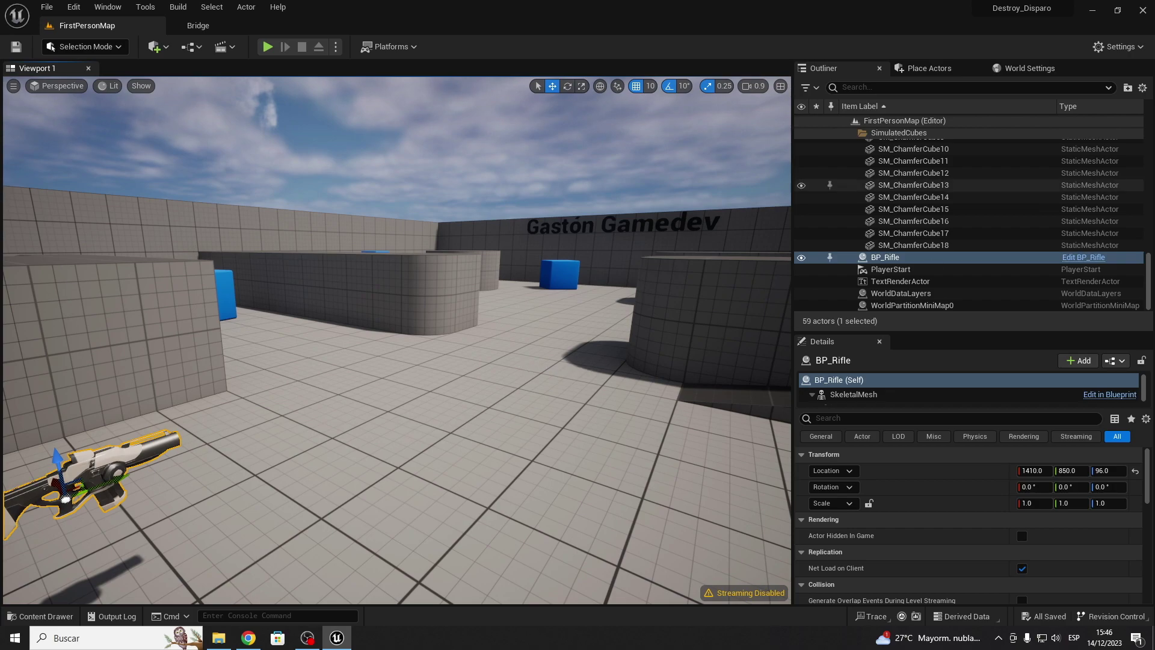
- Bring up the Plugins browser from the editor settings menu
click(1108, 47)
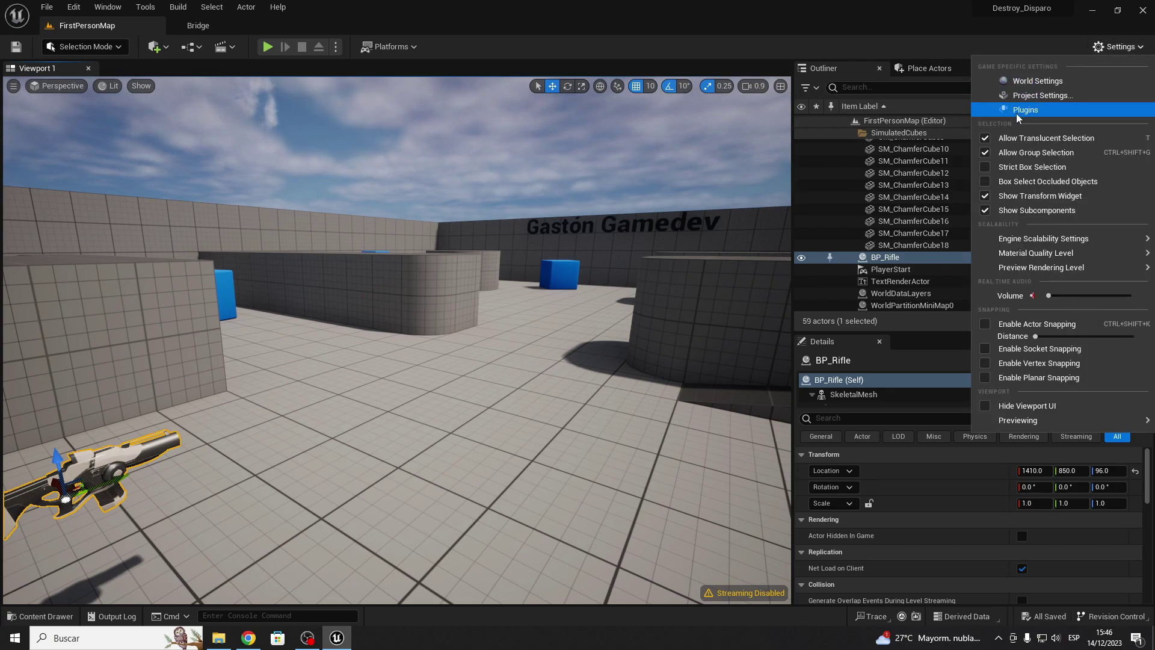
click(1107, 50)
click(1106, 48)
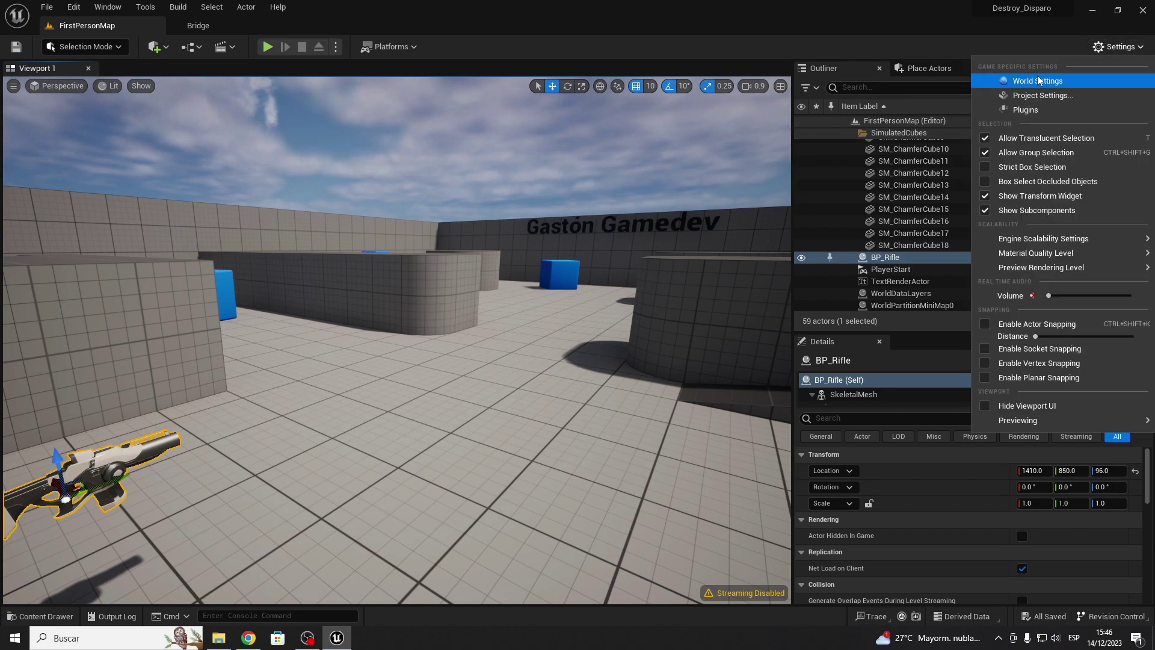
click(1027, 111)
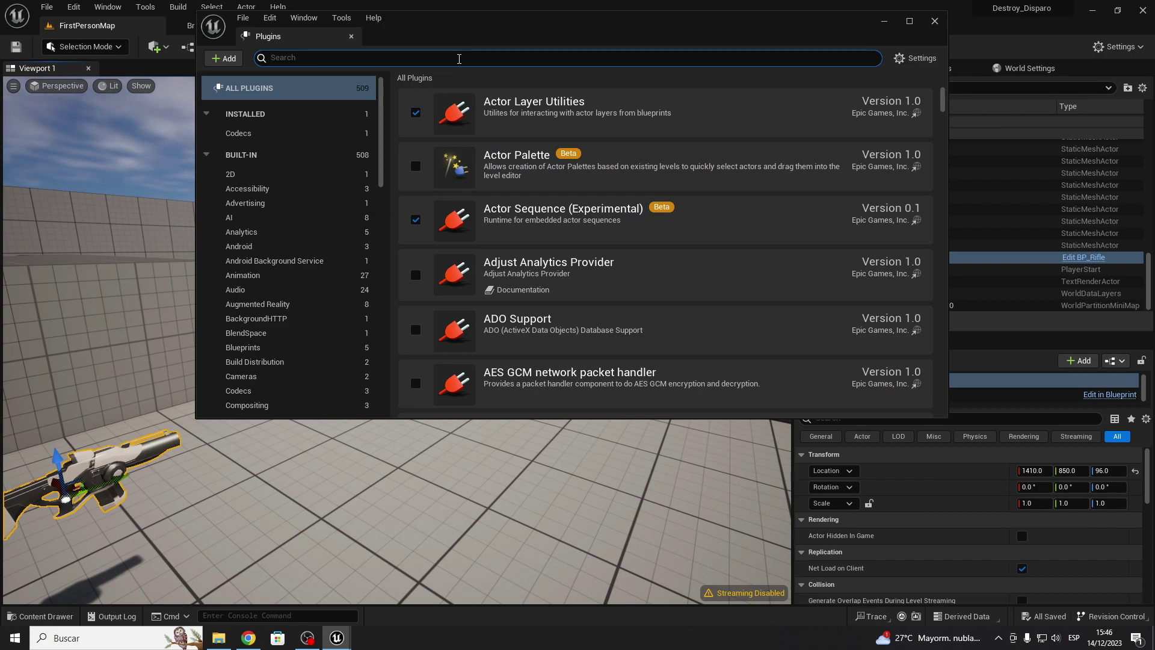
- Enable the beta Field System plugin, recheck it with a 'fie' search, and close Plugins
text(fi)
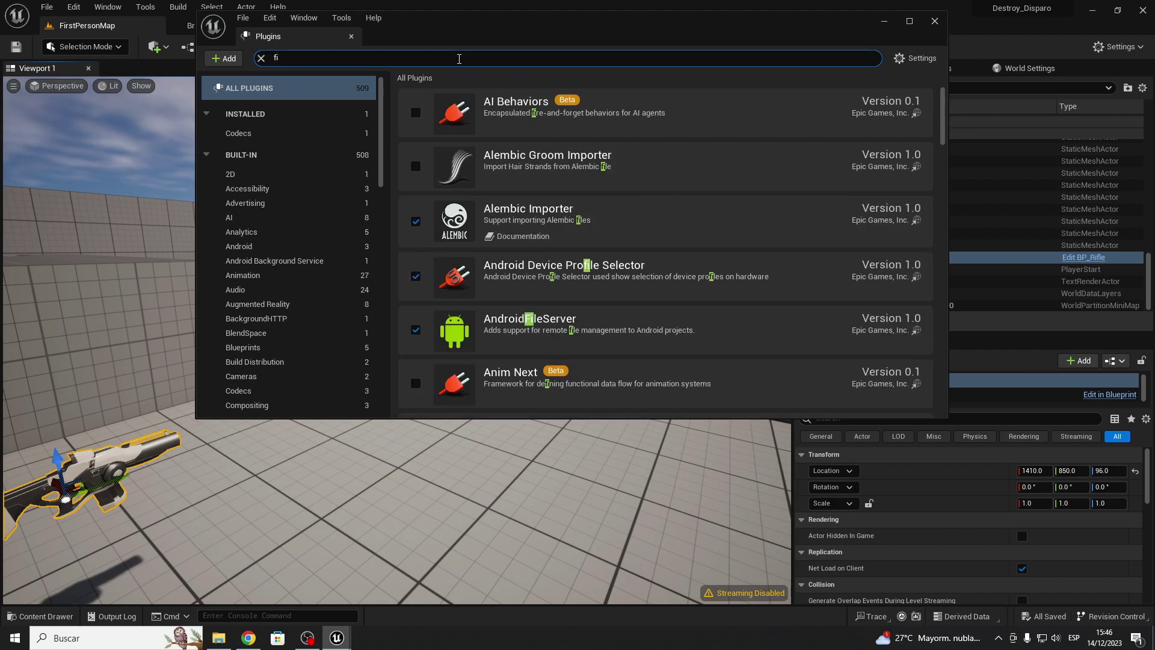
text(e)
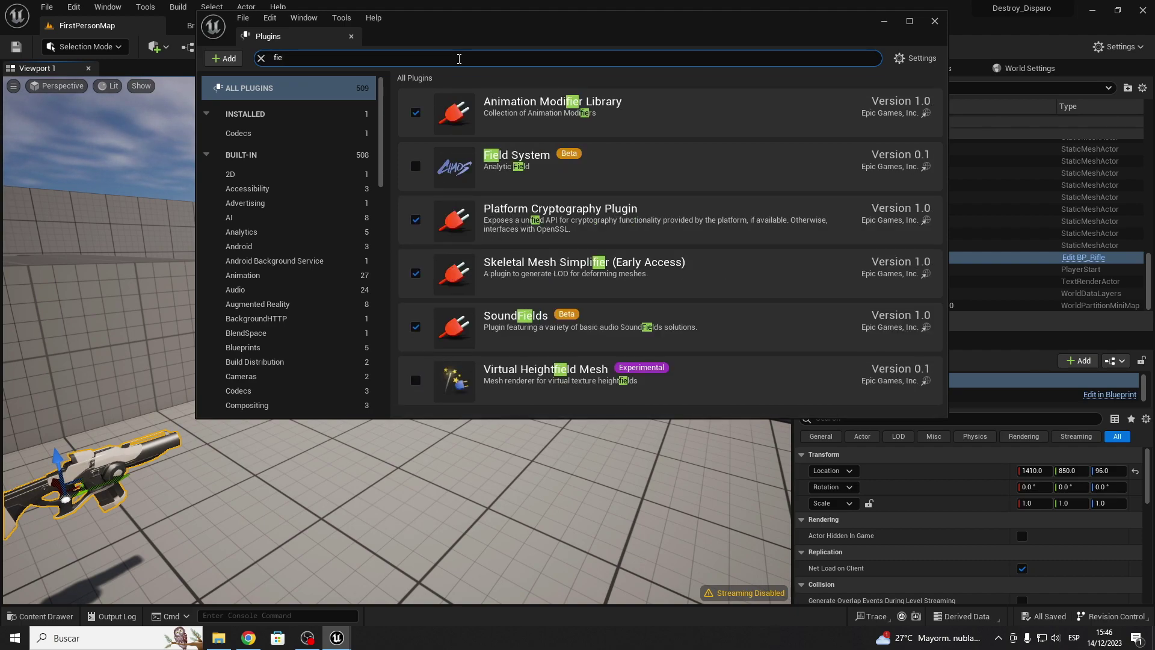
text(ld)
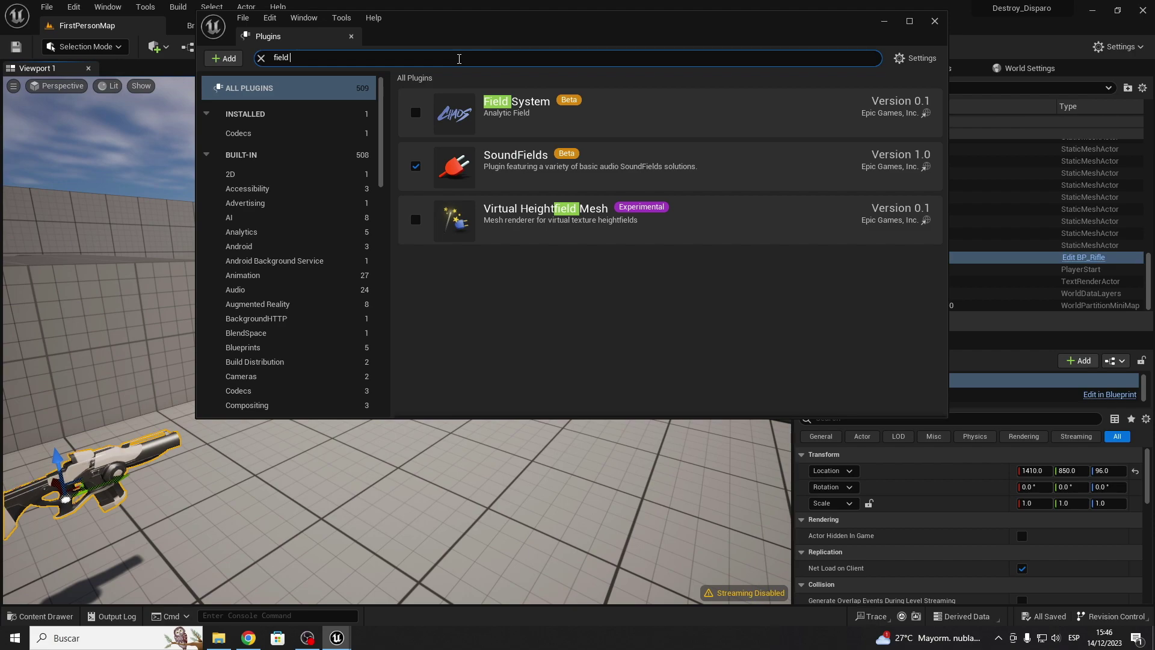
mouse_move(568, 106)
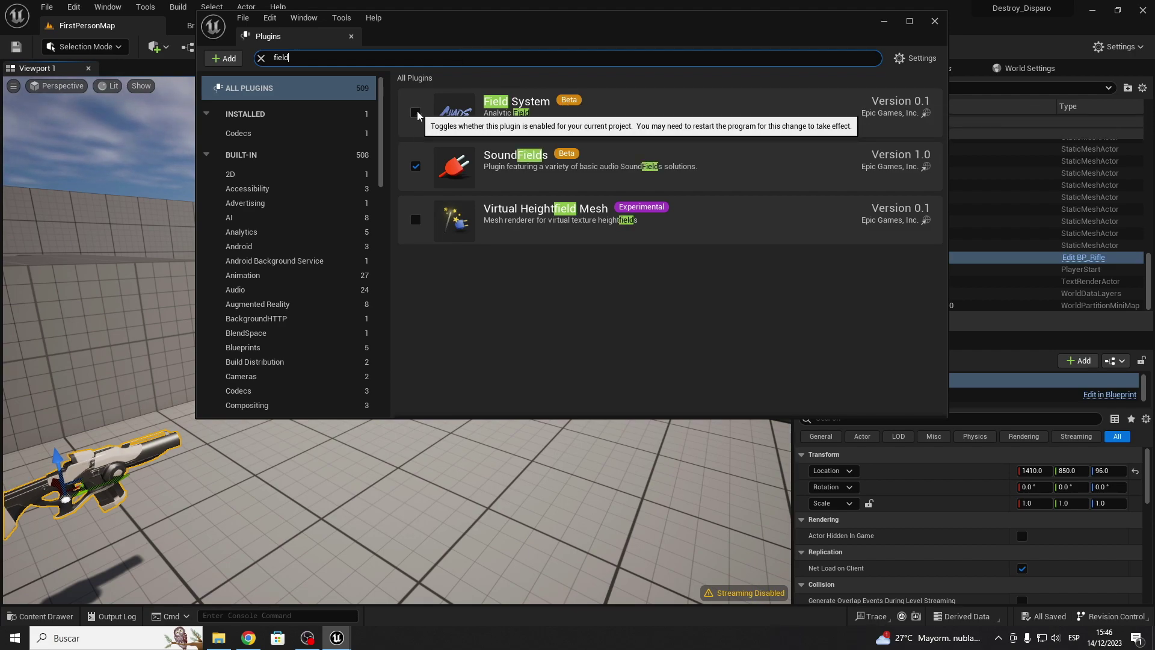
click(416, 113)
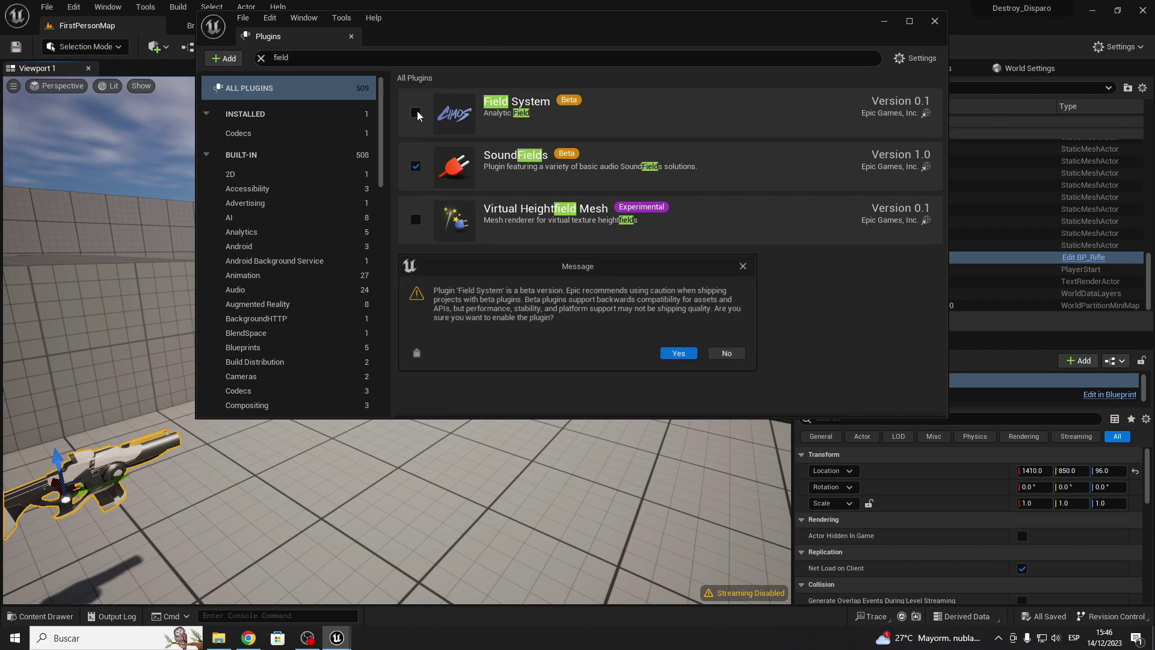
click(673, 357)
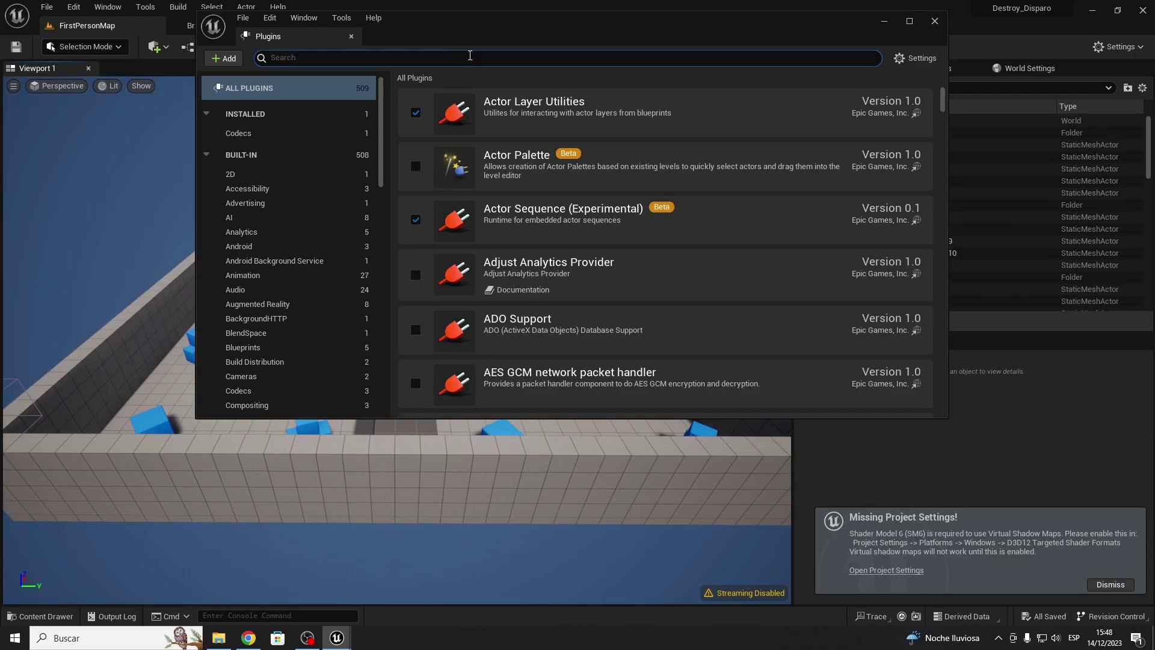
text(fie)
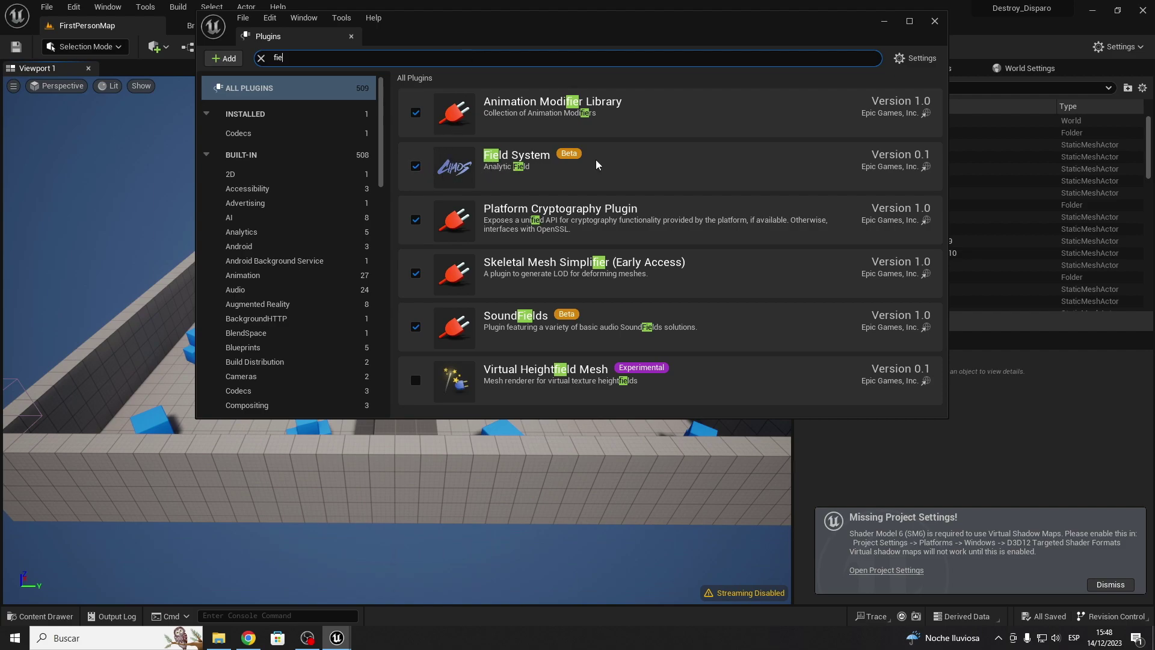
click(935, 21)
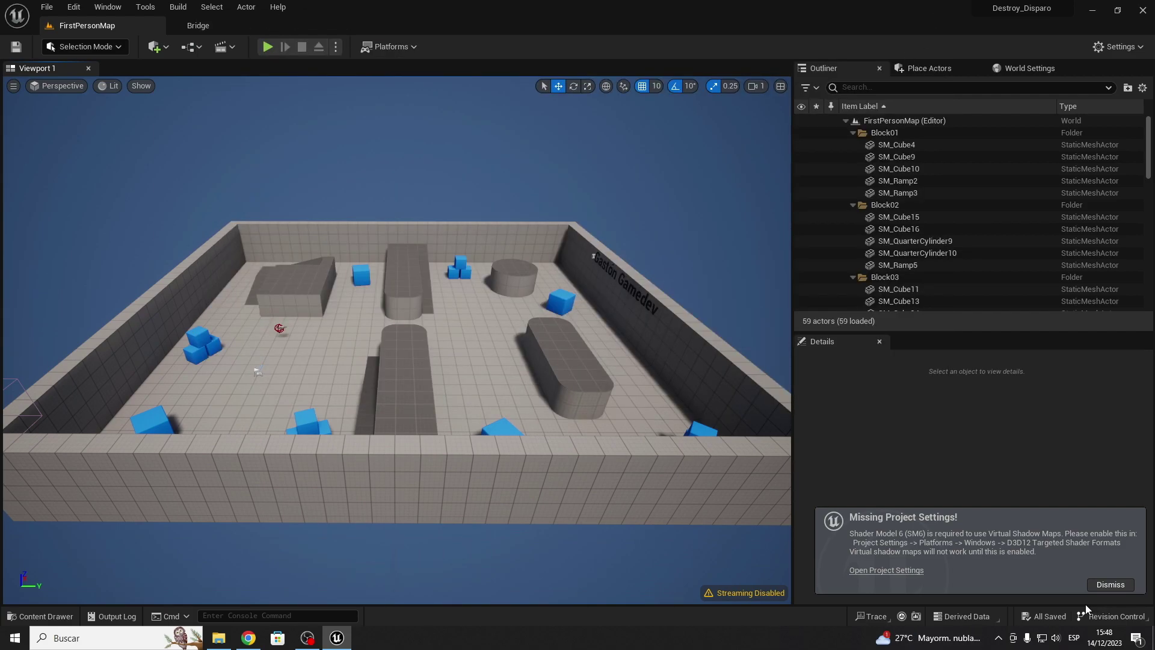
- Dismiss the warning and create a new folder named Fracture under Content
click(1110, 584)
mouse_move(397, 337)
right_down()
mouse_move(421, 325)
mouse_move(654, 485)
right_up()
key(ctrl+space)
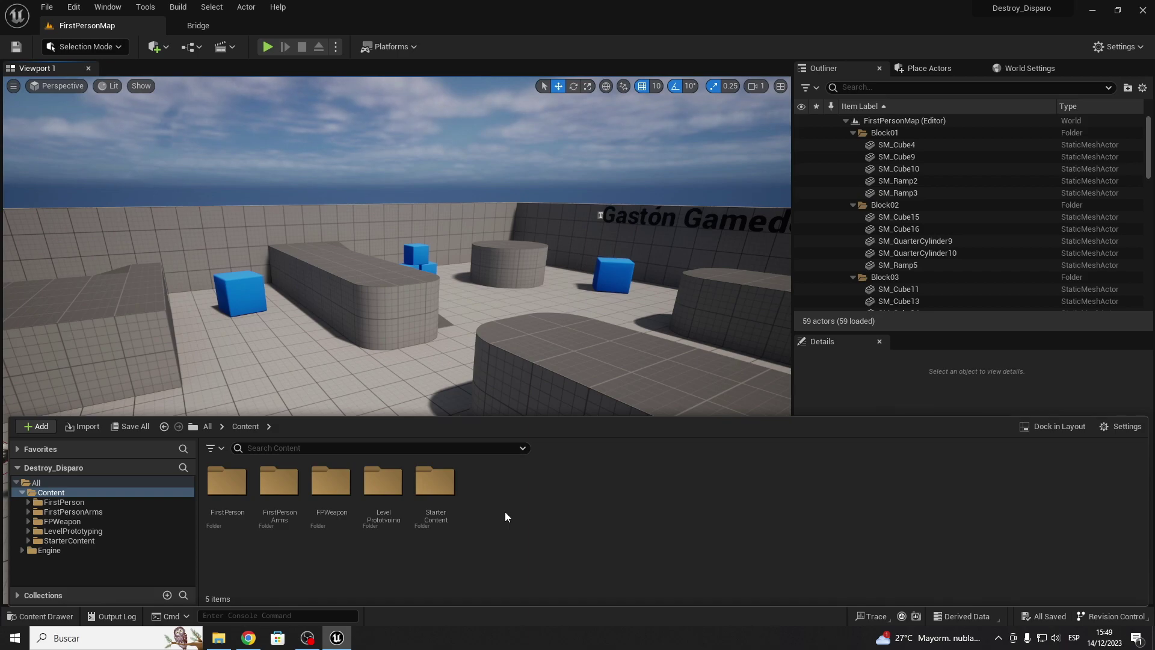
right_click(504, 512)
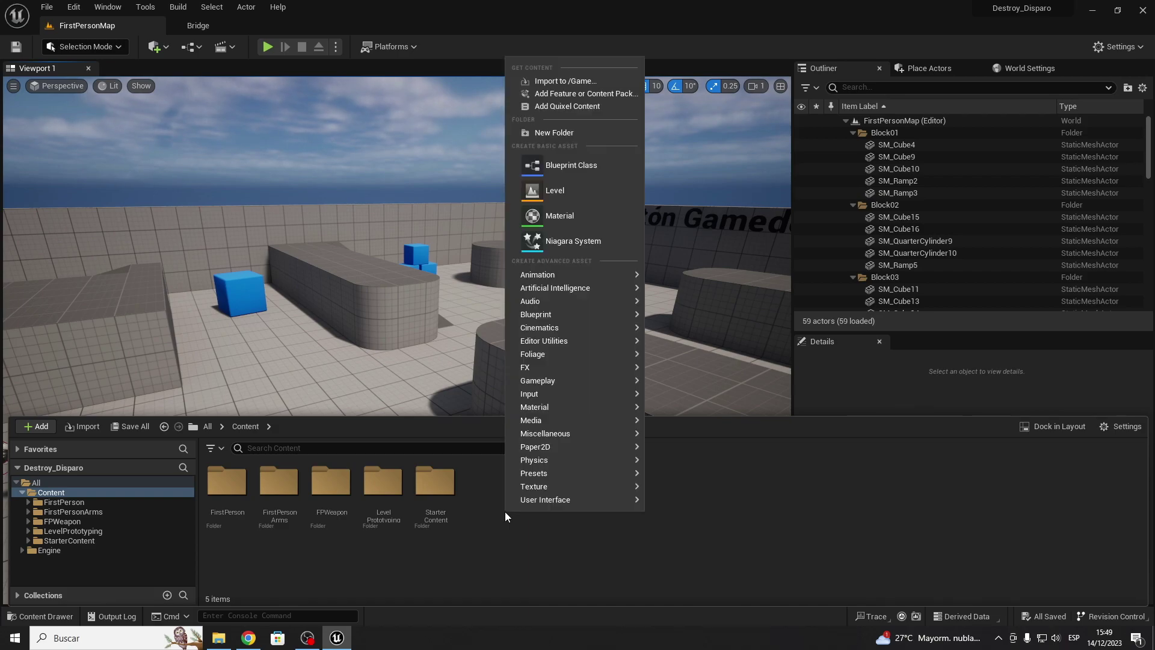
click(542, 135)
text(F)
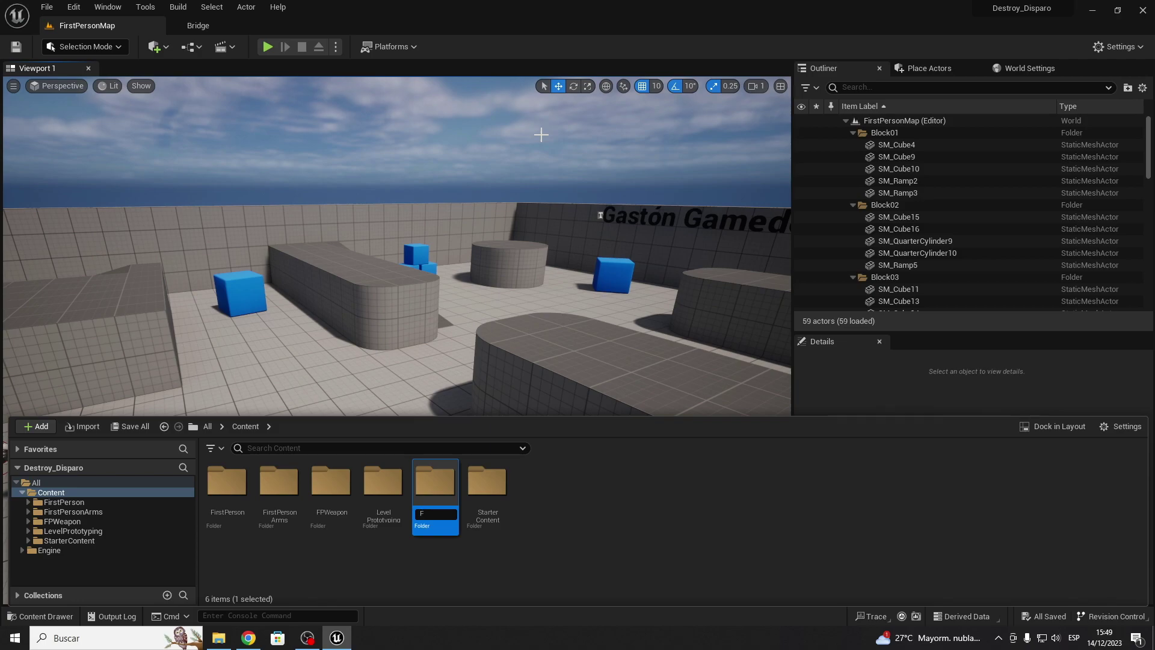
text(racture)
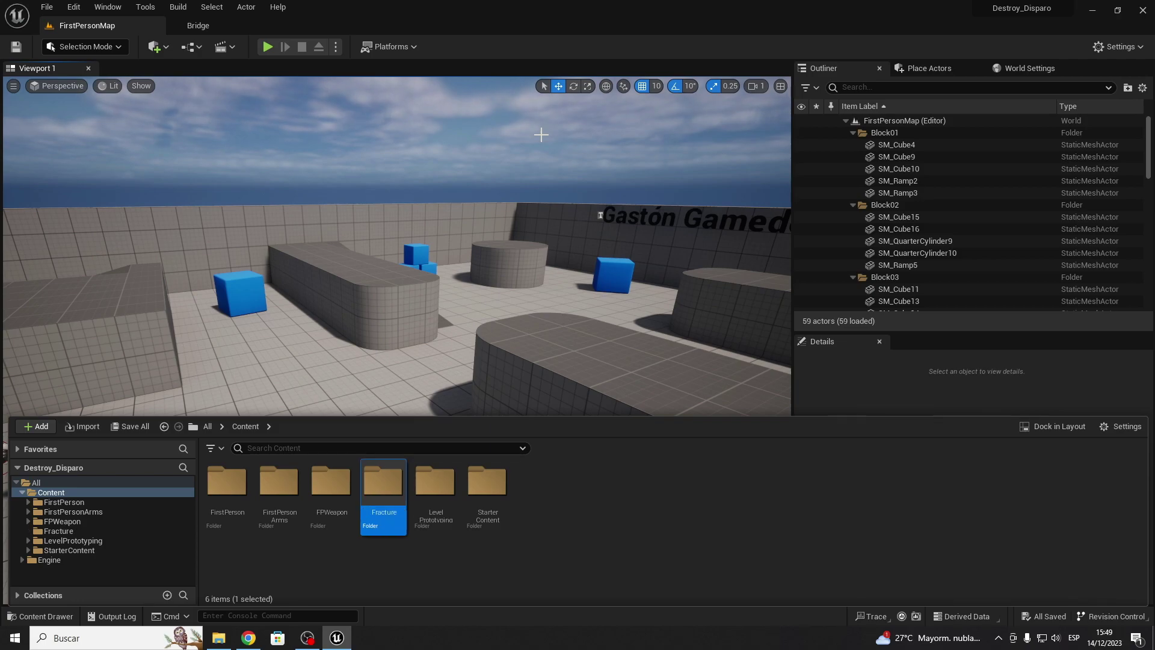
- Set the Fracture folder colour to black and hide the Content Drawer
right_click(384, 487)
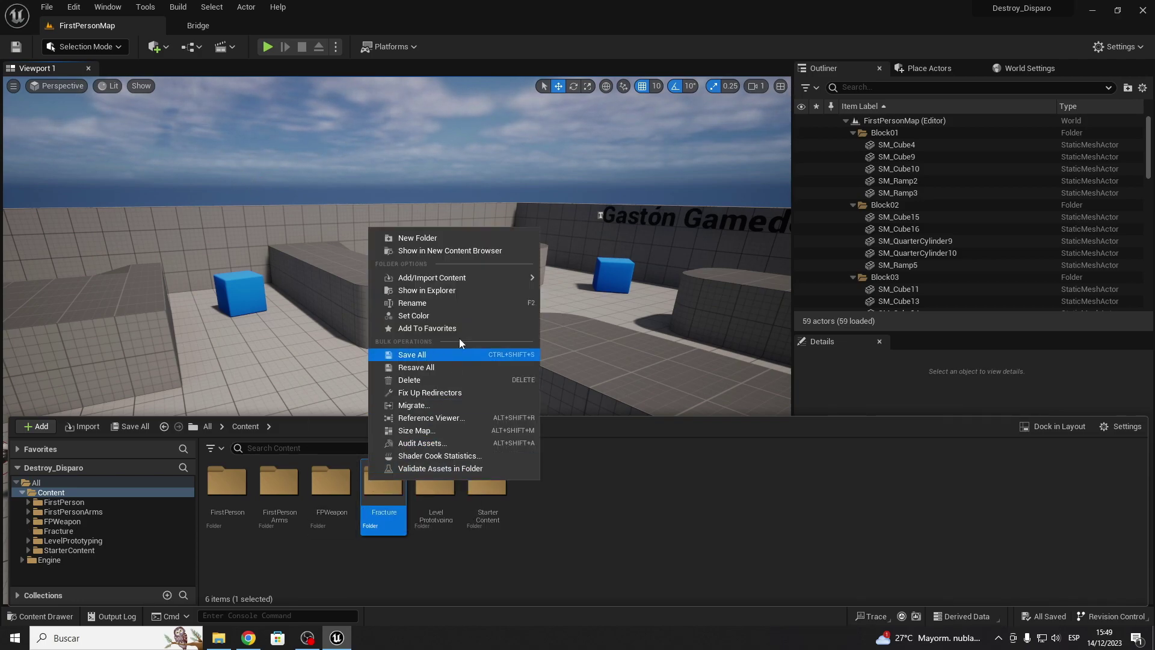
click(456, 315)
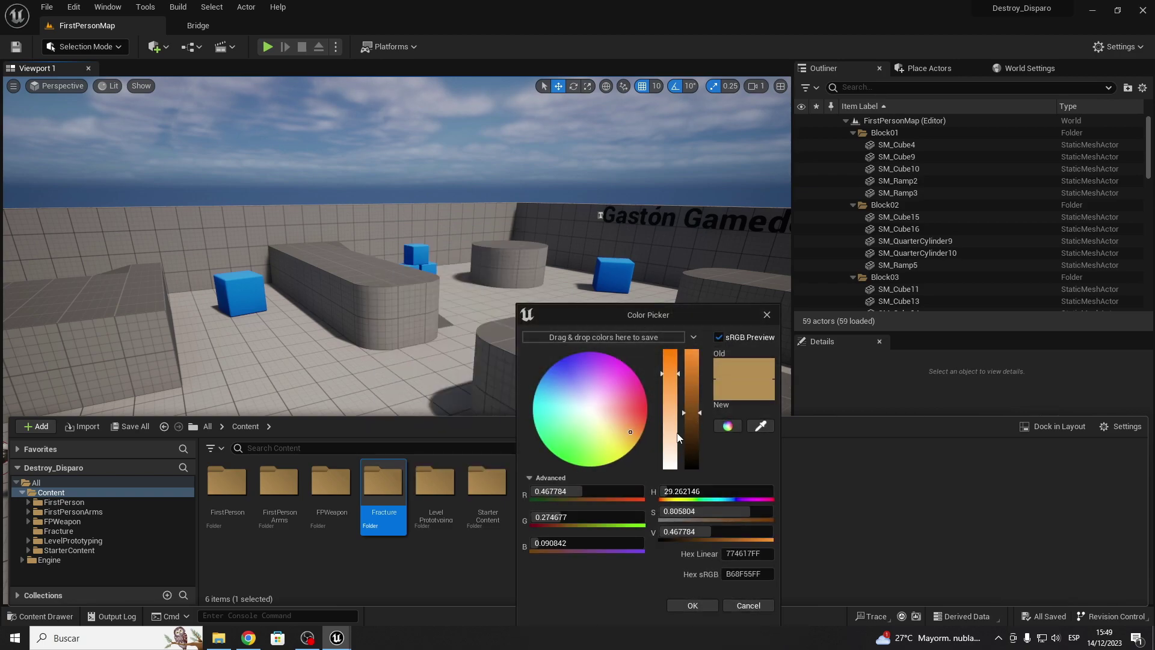
drag(677, 438, 689, 518)
click(683, 606)
key(ctrl+space)
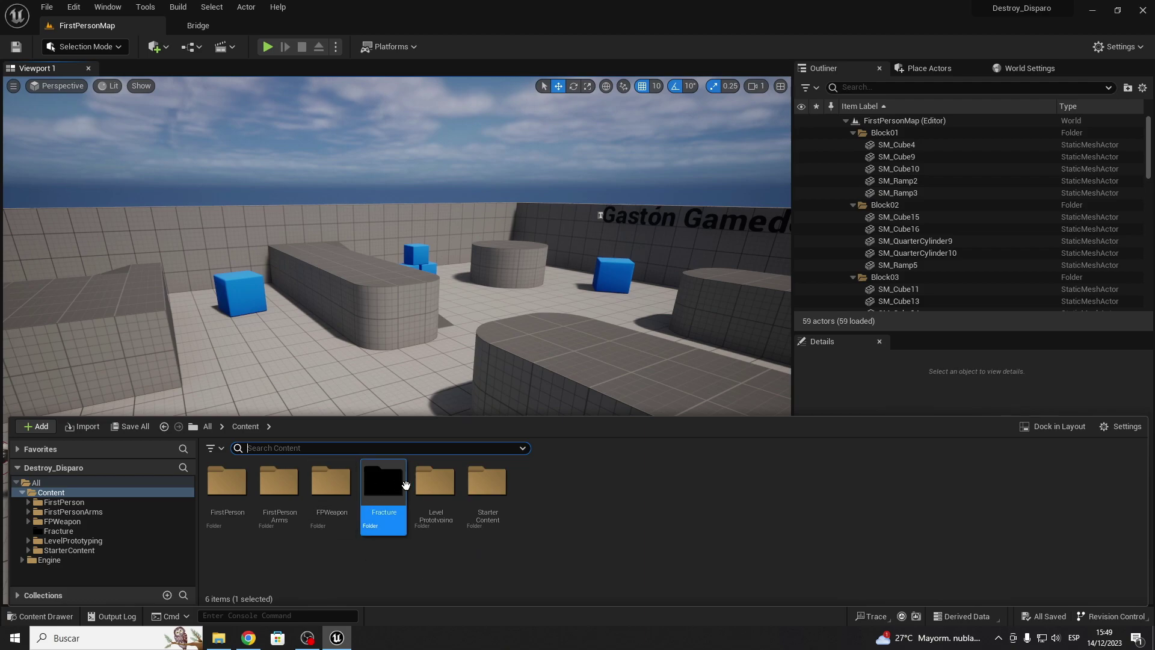
key(ctrl+space)
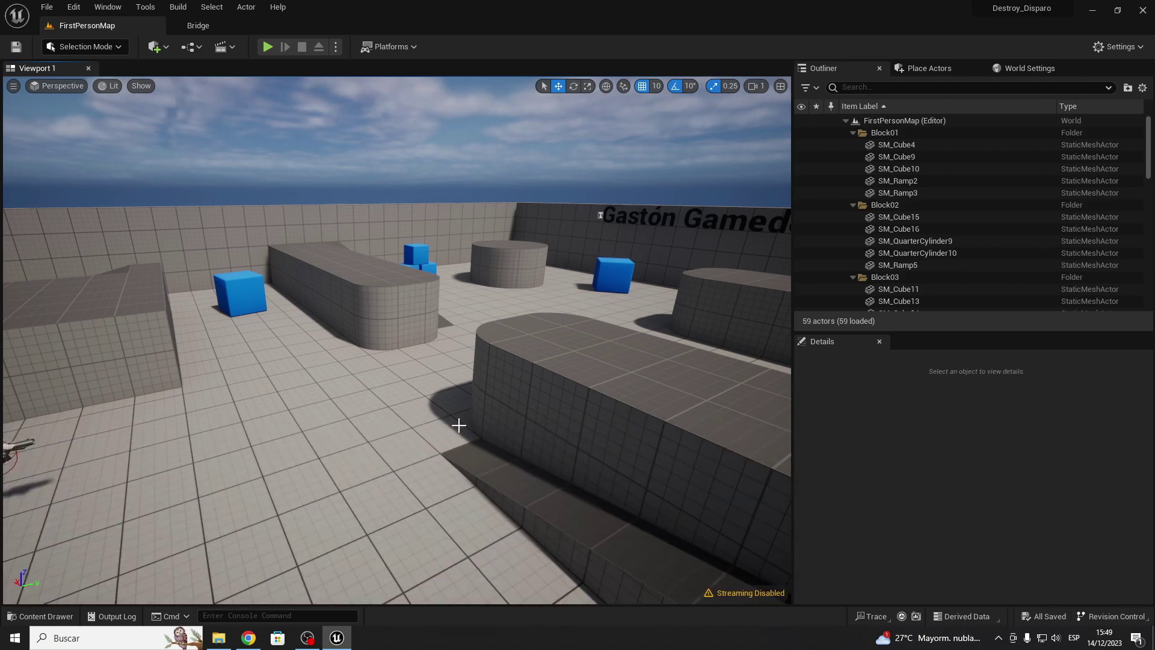
- Select the blue SM_ChamferCube8 and move it along the floor to X 1780
right_drag(458, 426, 458, 425)
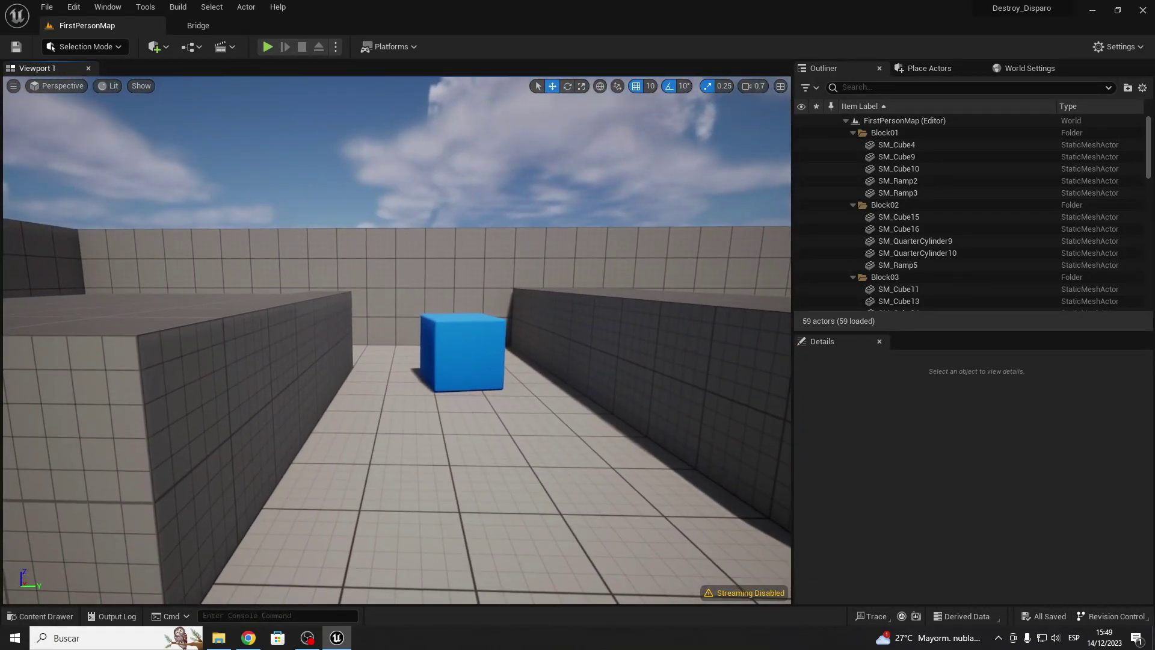
click(462, 352)
right_drag(462, 352, 463, 352)
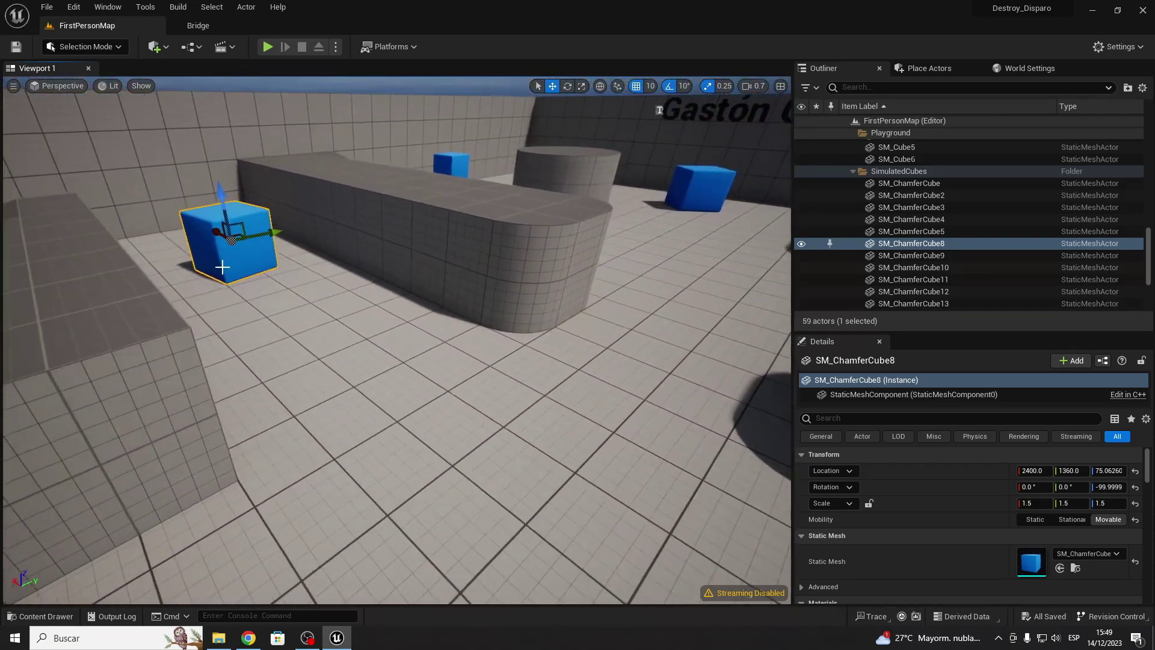
drag(216, 232, 365, 353)
right_drag(365, 354, 366, 353)
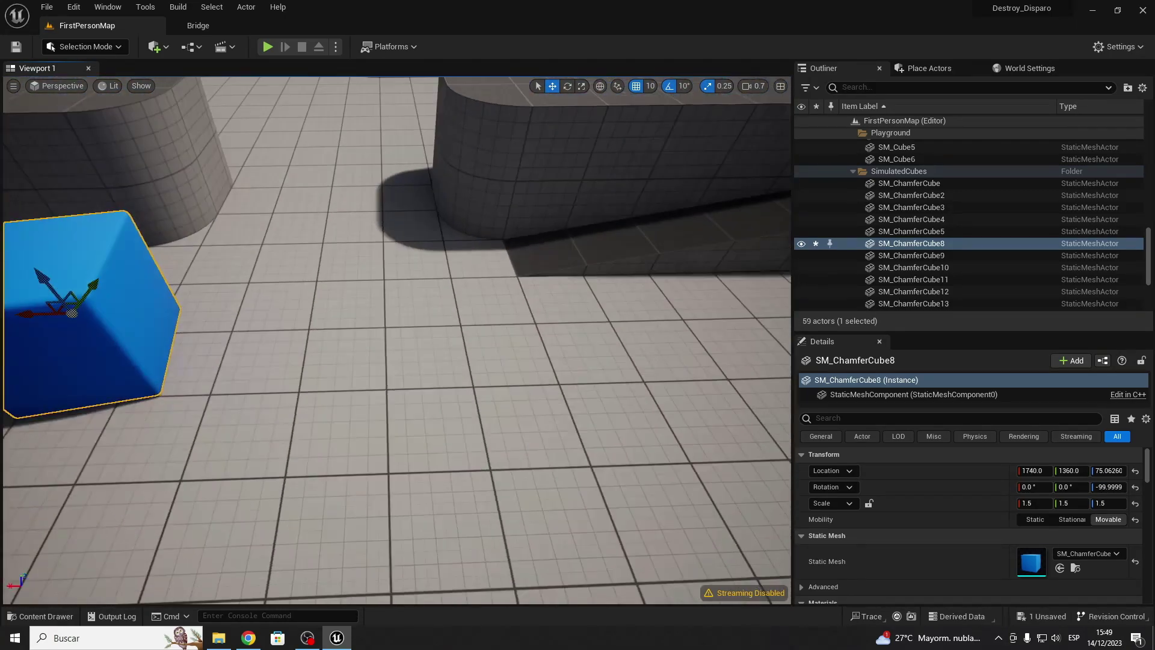
right_drag(505, 328, 506, 328)
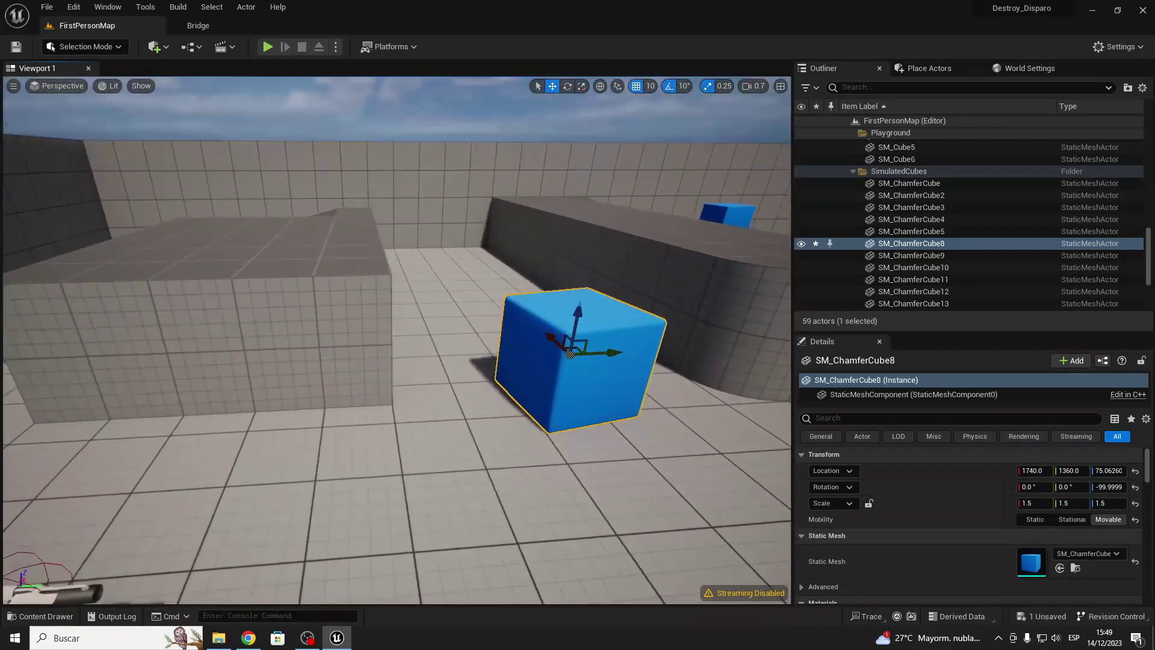
drag(505, 327, 489, 317)
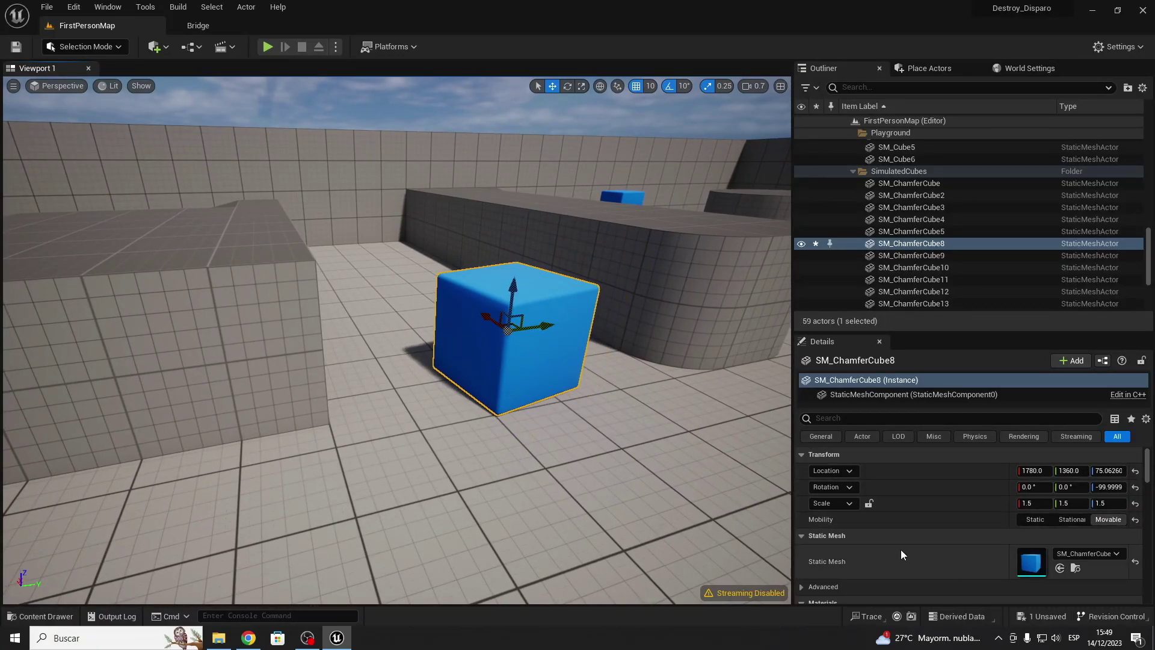
- Switch to Fracture Mode and start a new geometry collection from the cube
click(89, 48)
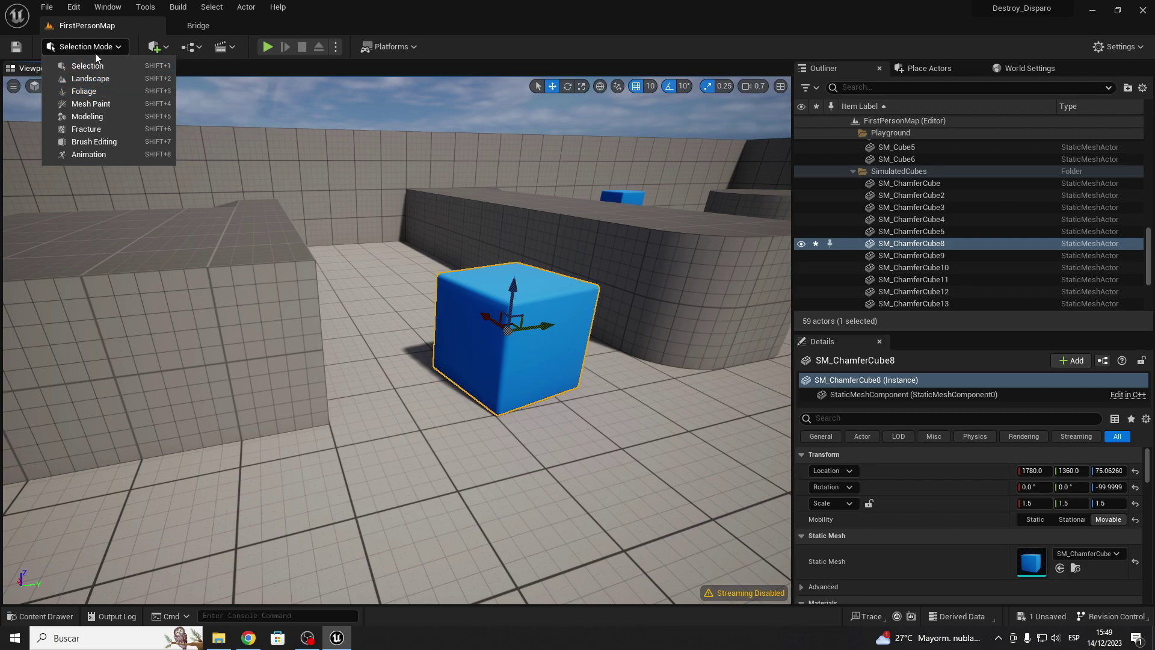
click(124, 128)
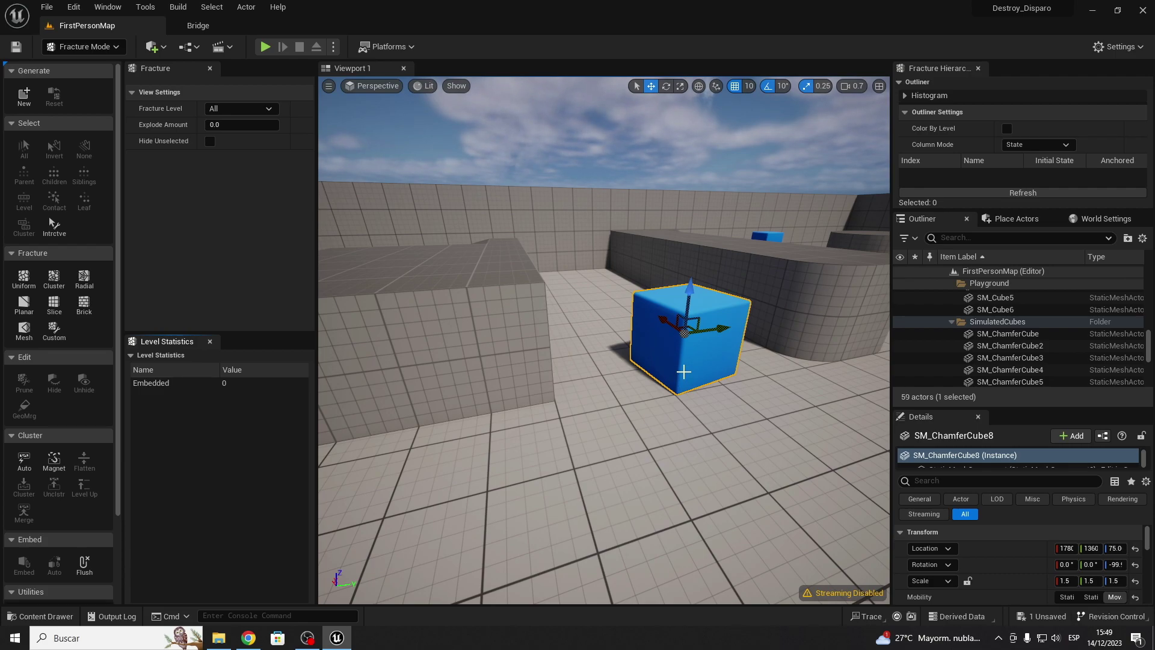
click(23, 102)
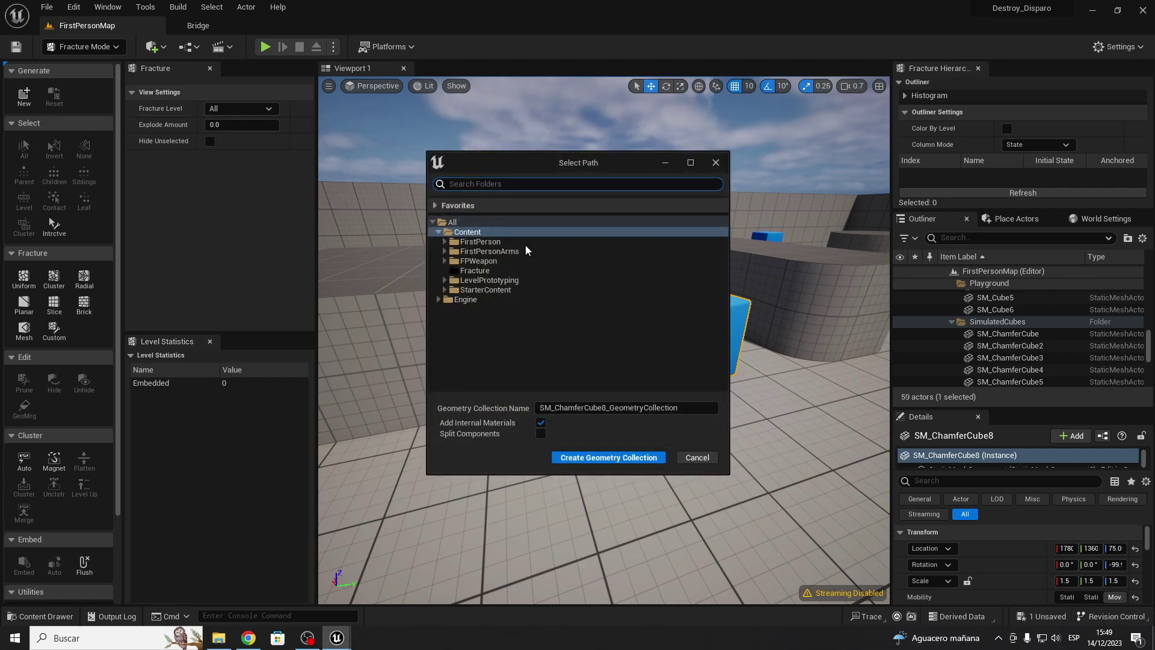
- Create SM_ChamferCube8_GeometryCollection in Content/Fracture and widen the right-hand panels
click(476, 271)
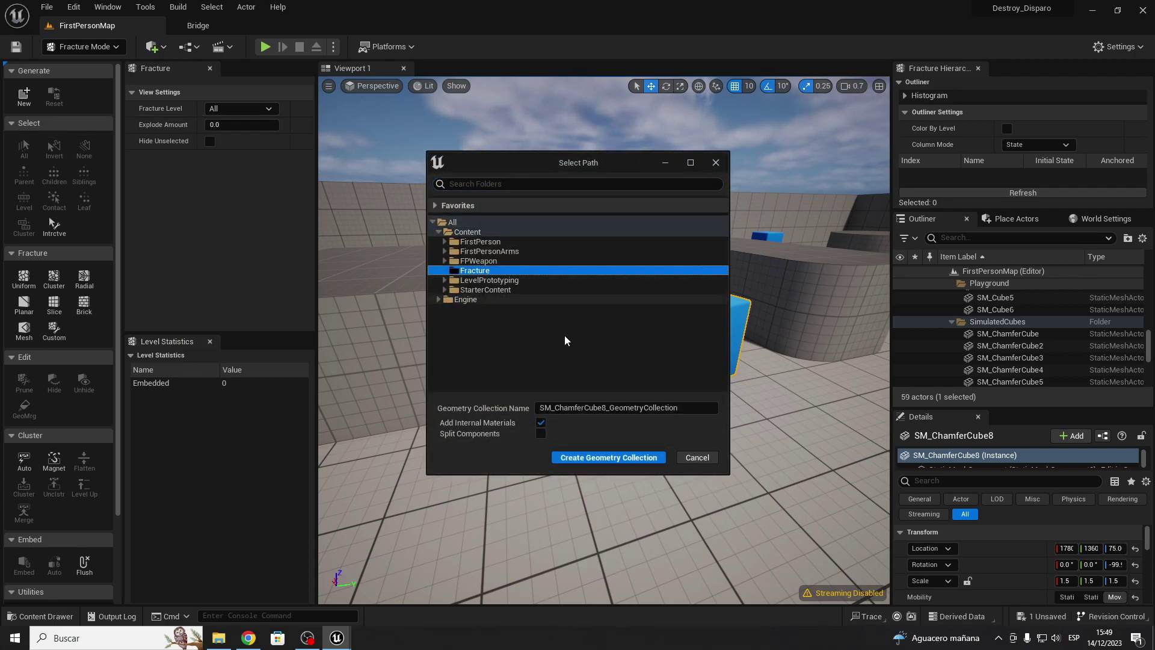
click(587, 459)
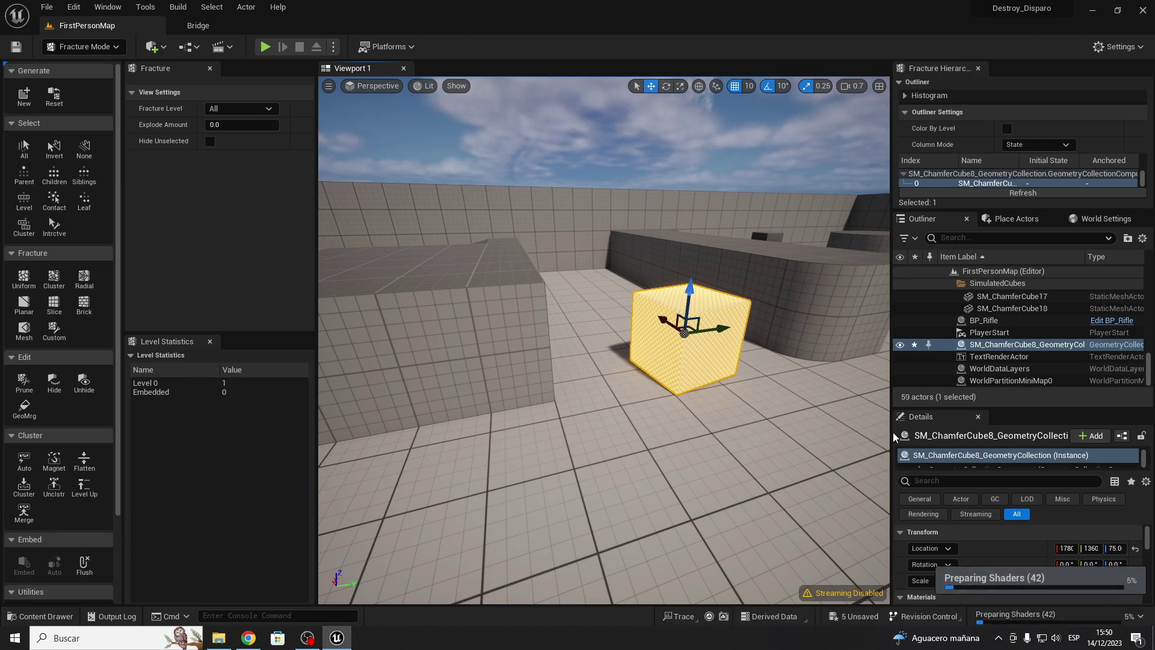
drag(889, 433, 855, 431)
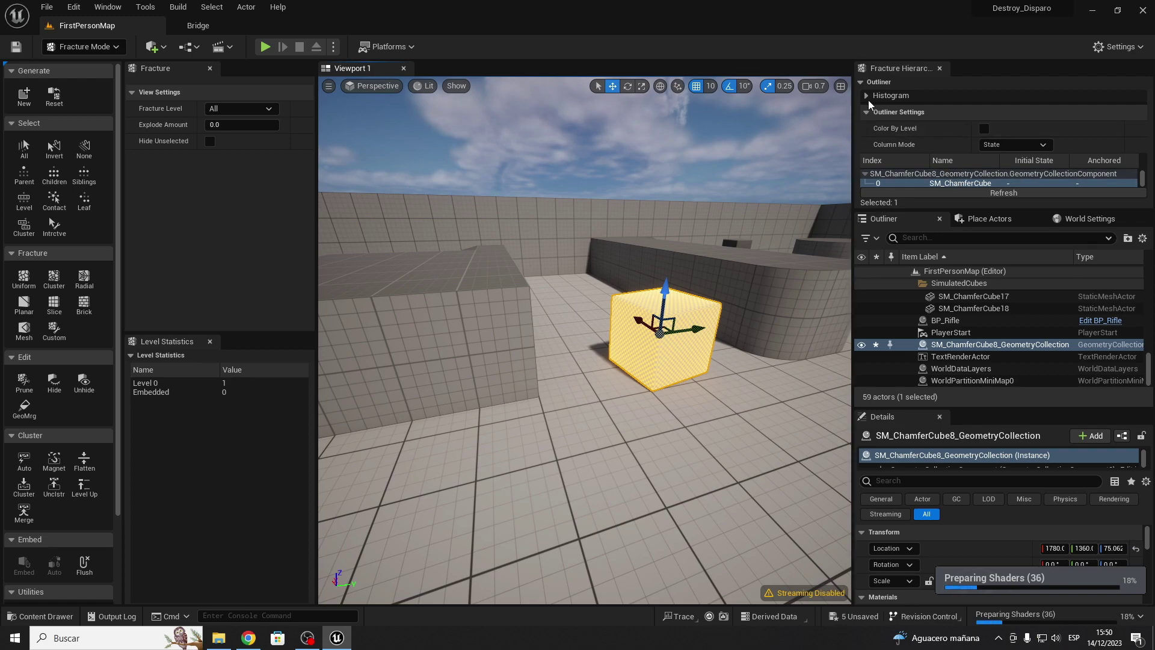
click(24, 304)
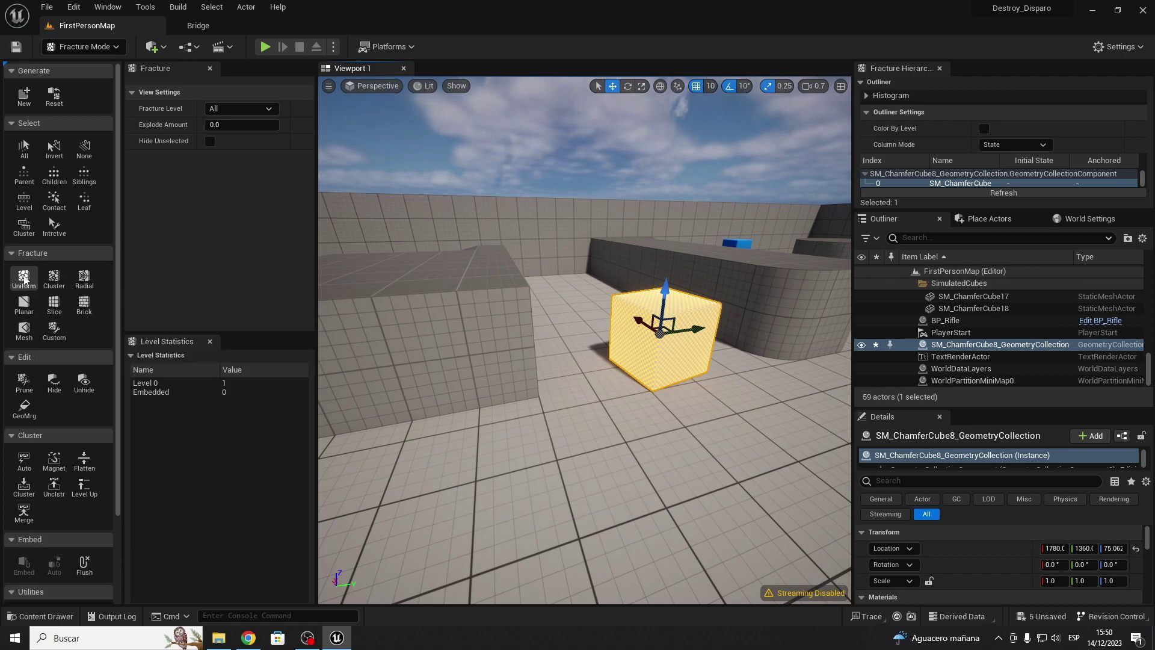
- Choose Uniform Voronoi fracturing and widen the settings label column
click(24, 278)
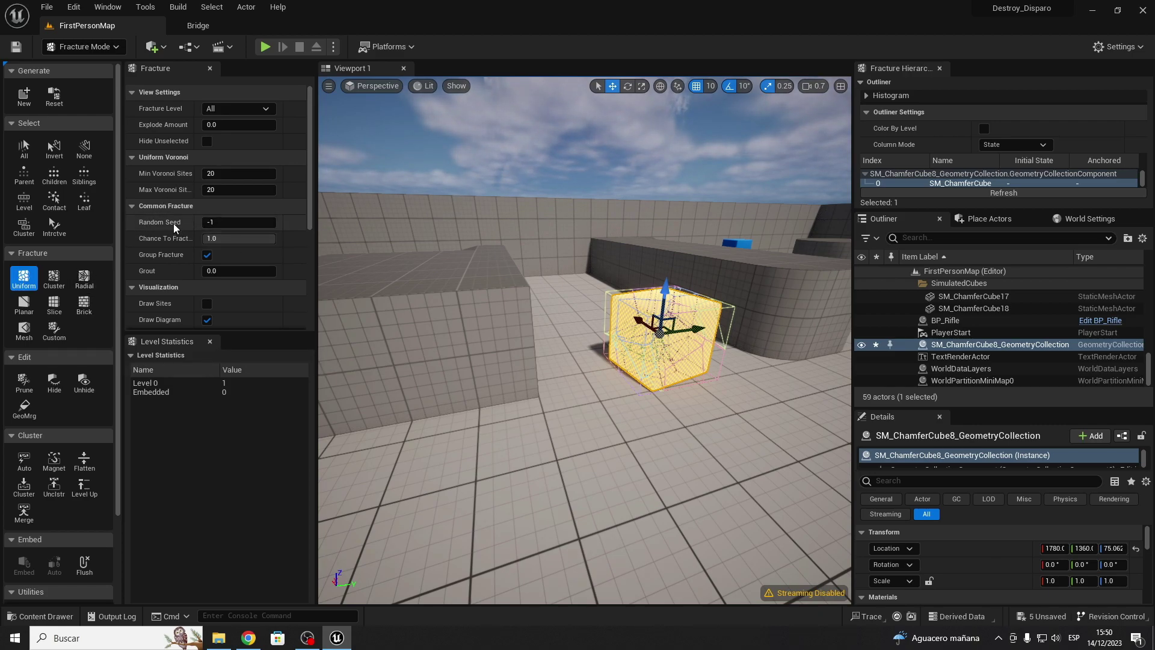
scroll(175, 227, down, 2)
scroll(175, 228, down, 5)
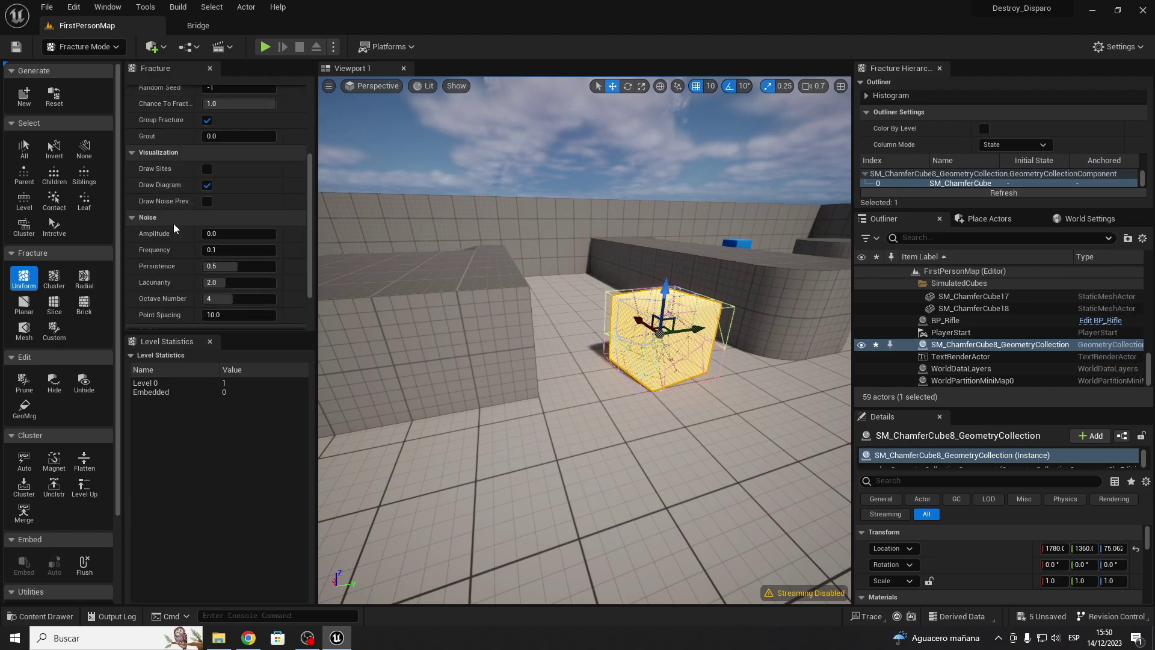
scroll(177, 230, down, 2)
scroll(217, 241, up, 9)
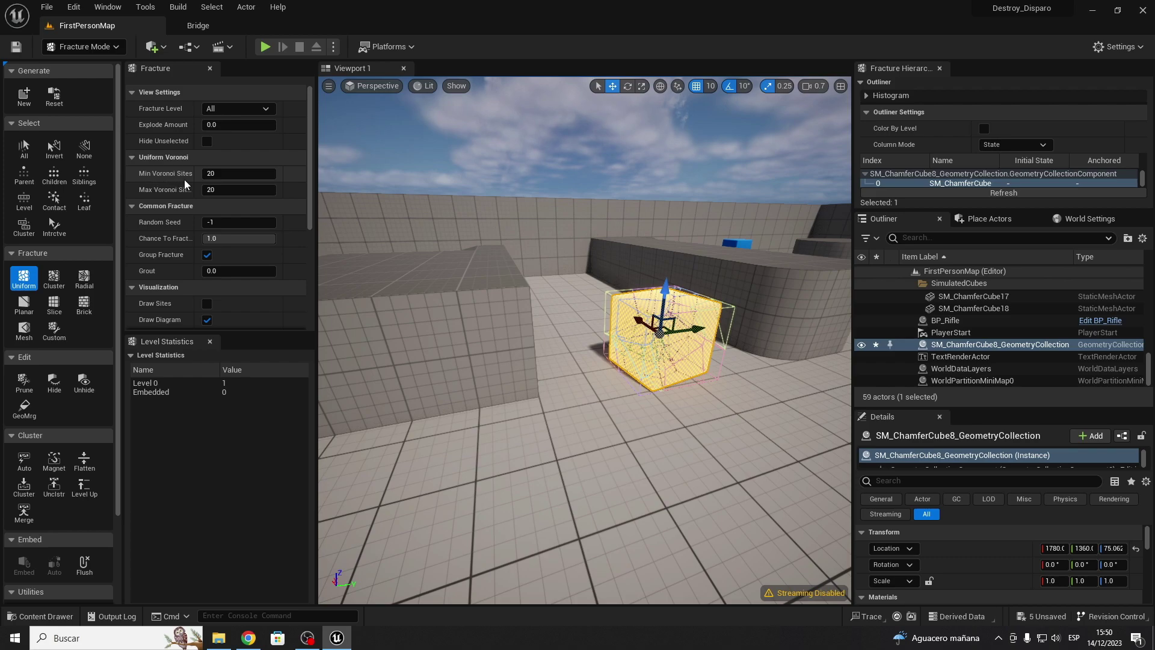
drag(190, 180, 197, 180)
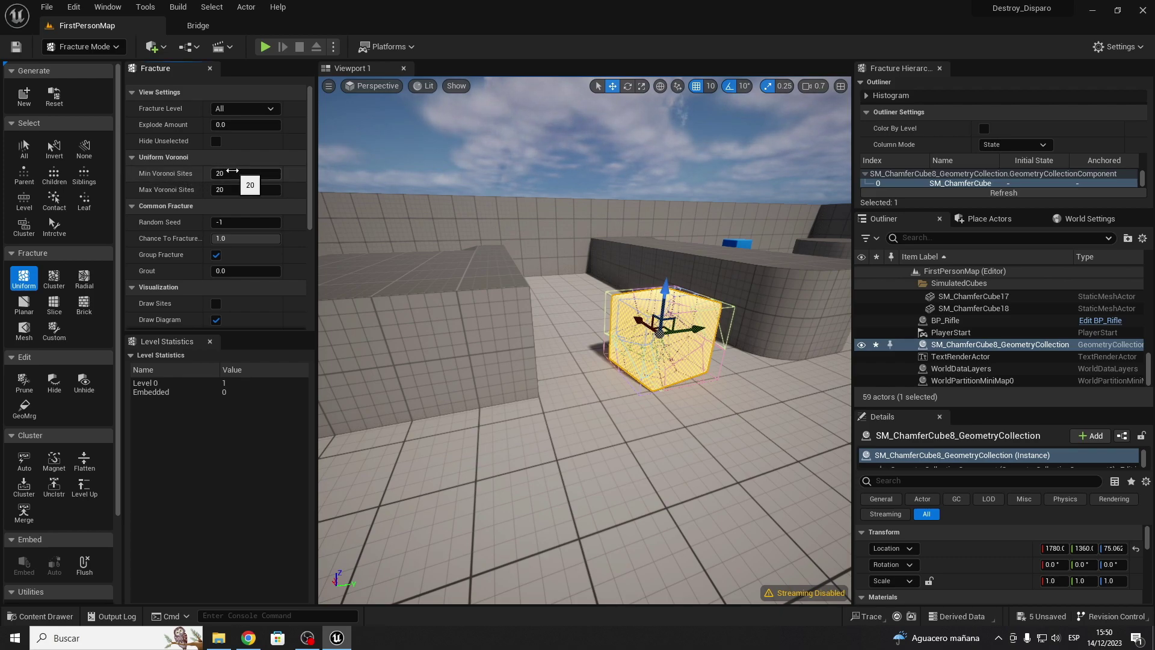
drag(232, 171, 271, 171)
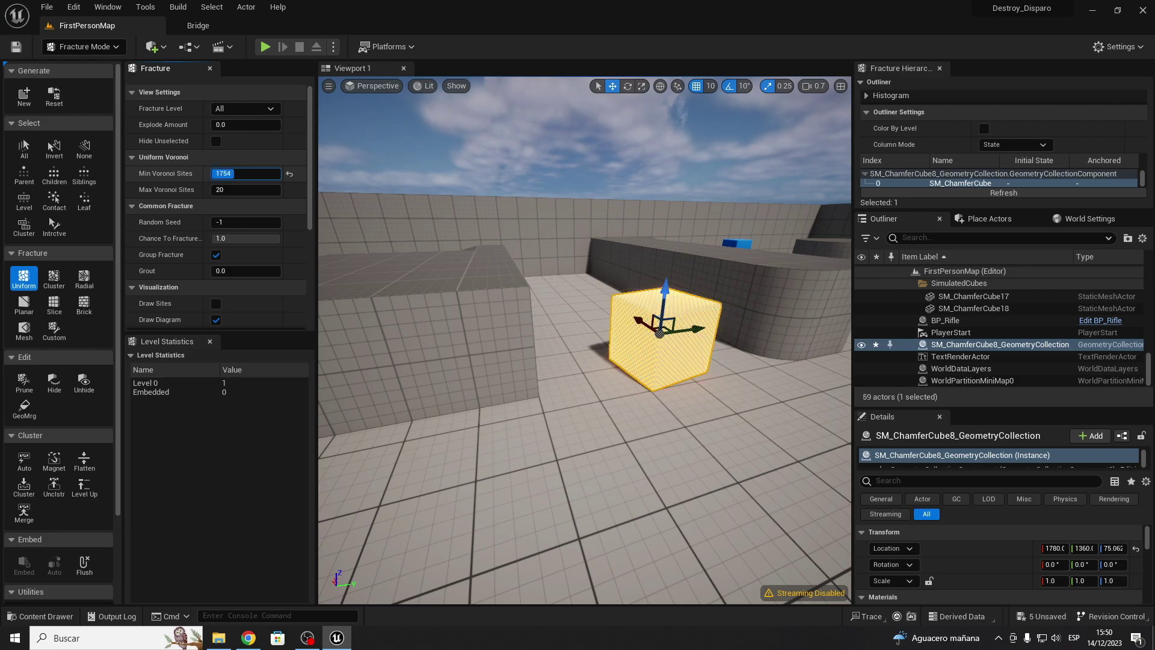
right_drag(583, 337, 583, 336)
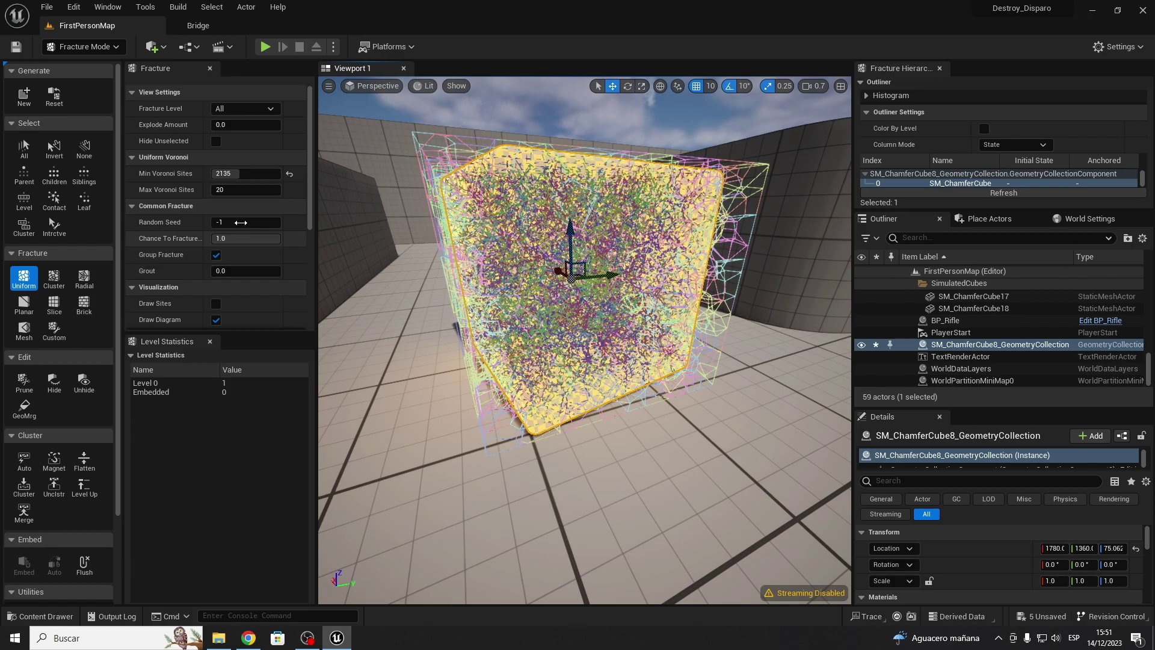
- Set Min Voronoi Sites to 50 and Max to 100, then fracture the cube
click(236, 178)
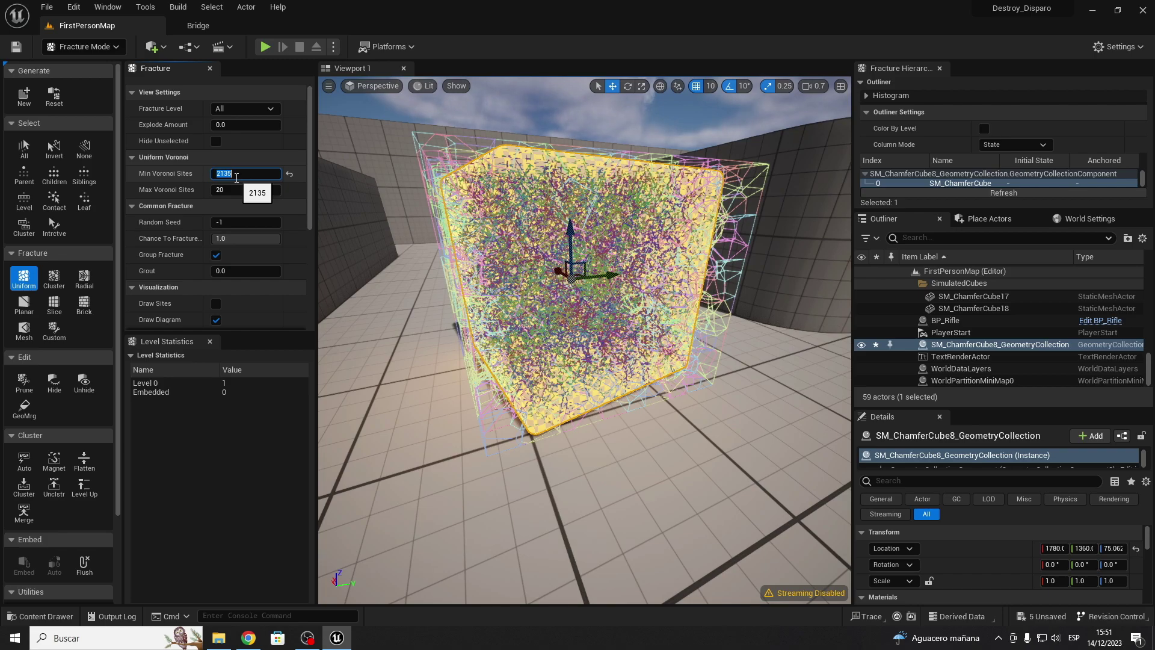
text(50)
key(Return)
click(243, 193)
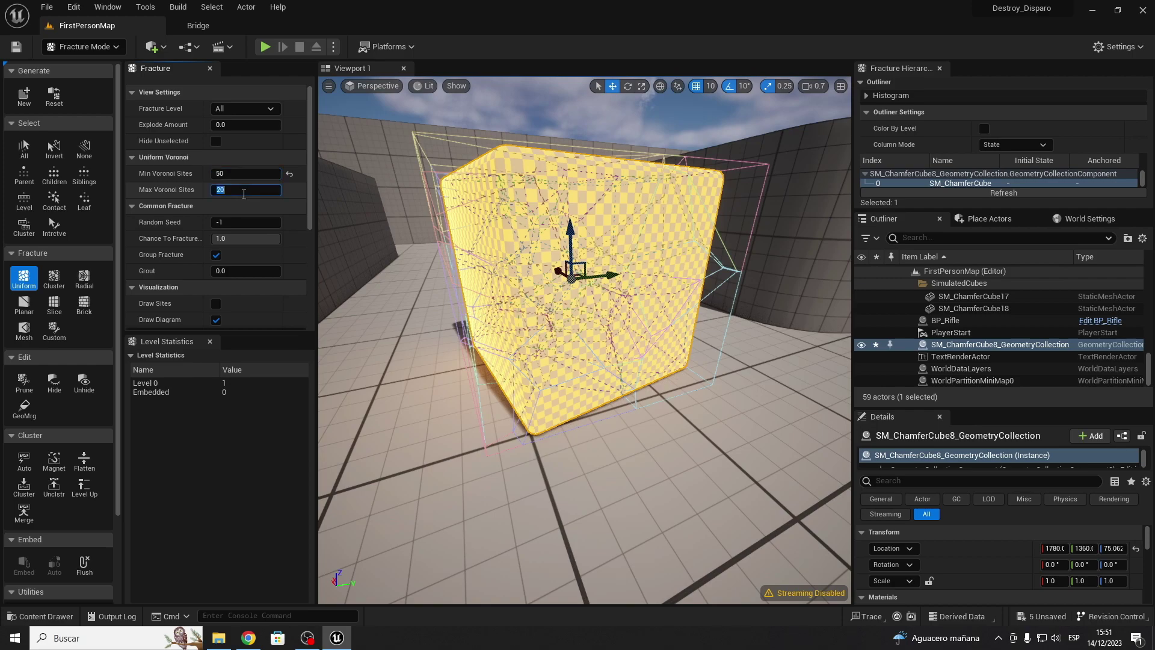
text(100)
key(Return)
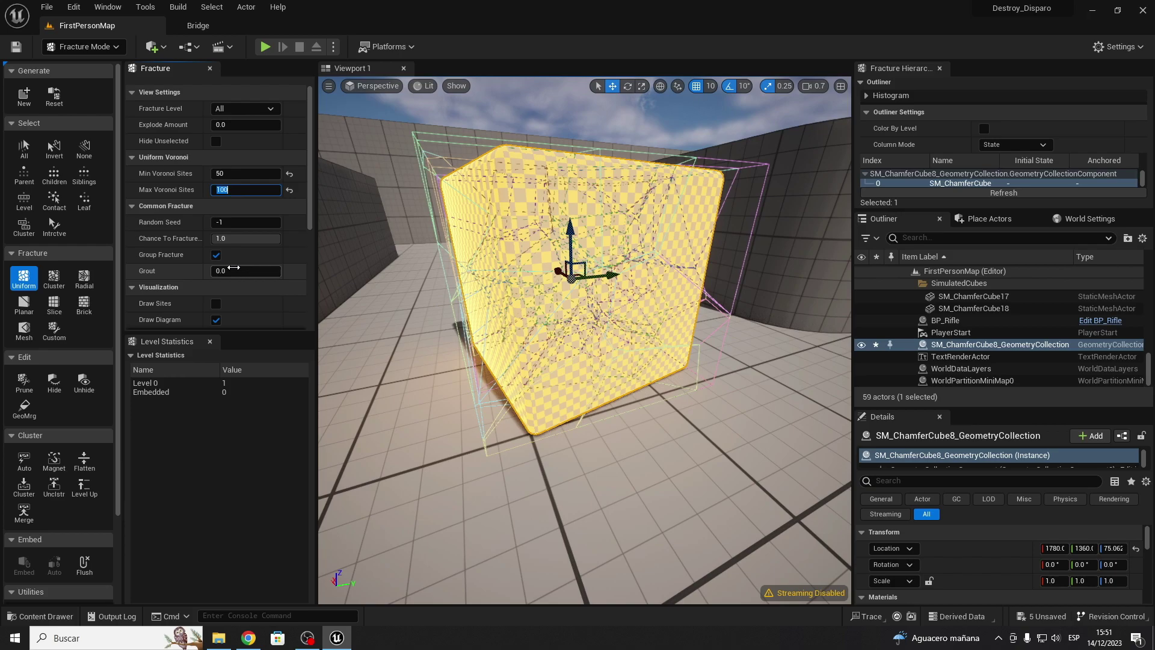
scroll(234, 267, down, 2)
scroll(235, 267, down, 3)
scroll(234, 267, down, 1)
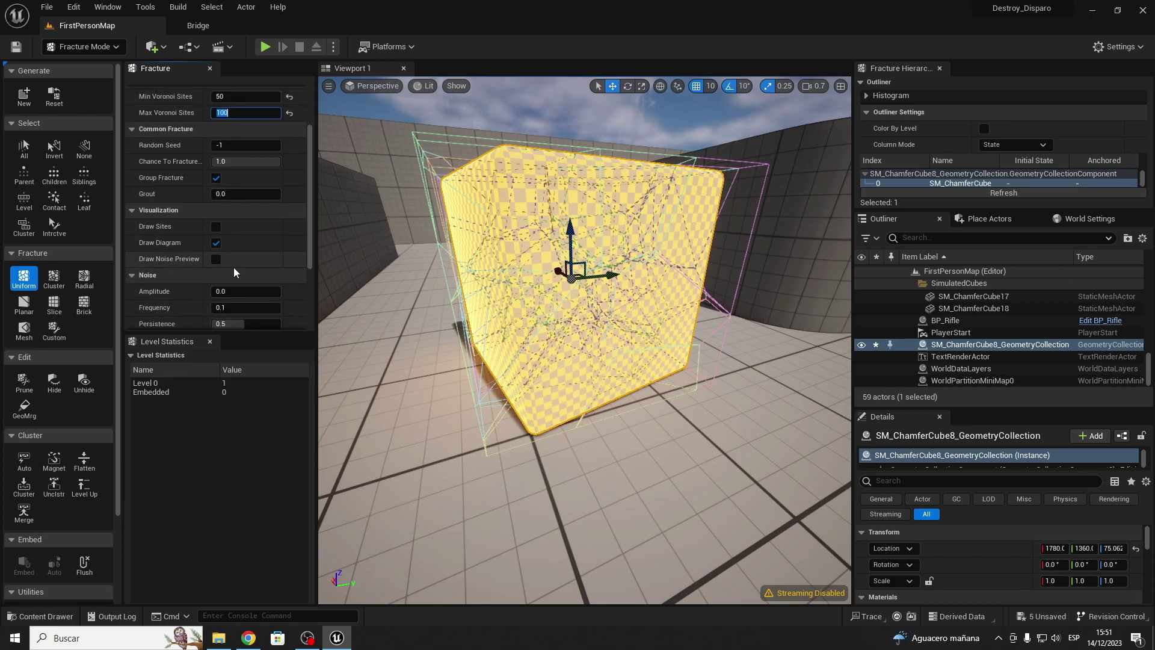
scroll(234, 267, down, 1)
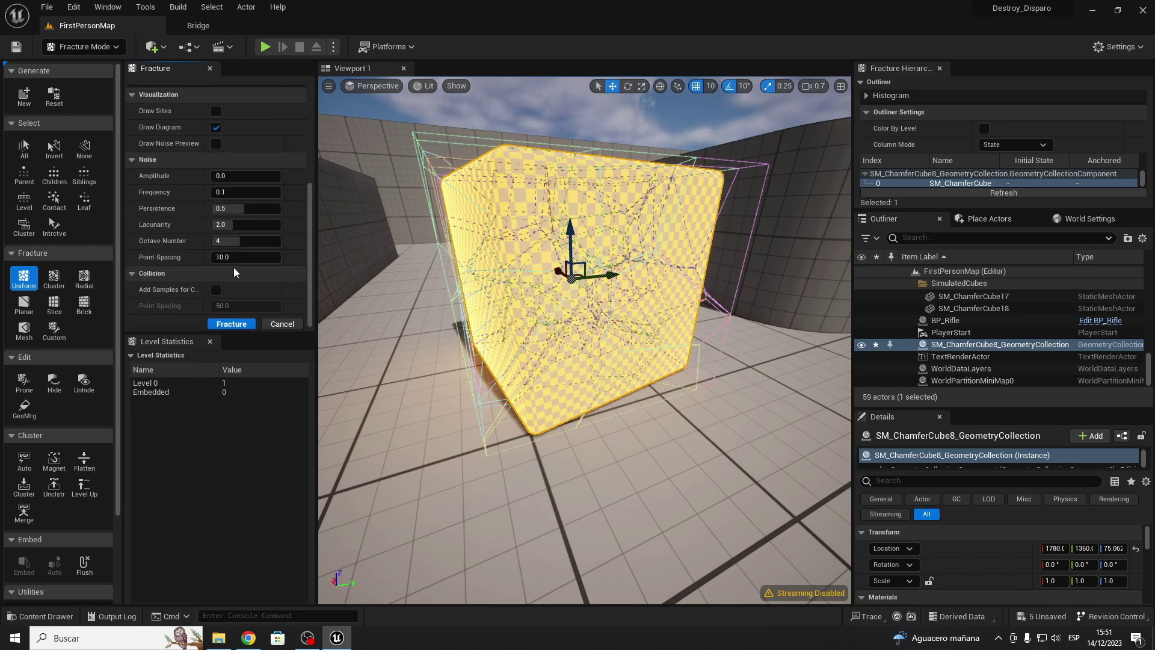
click(237, 323)
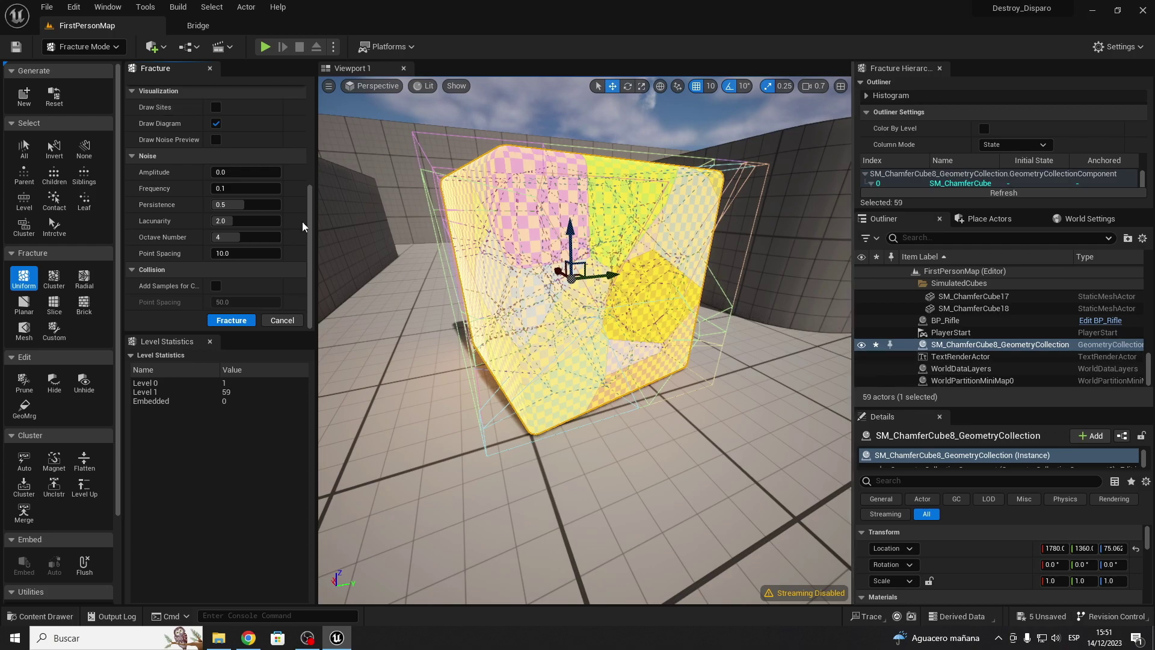
- Preview the fractured pieces with Explode Amount, then return to Selection mode
click(90, 47)
click(78, 71)
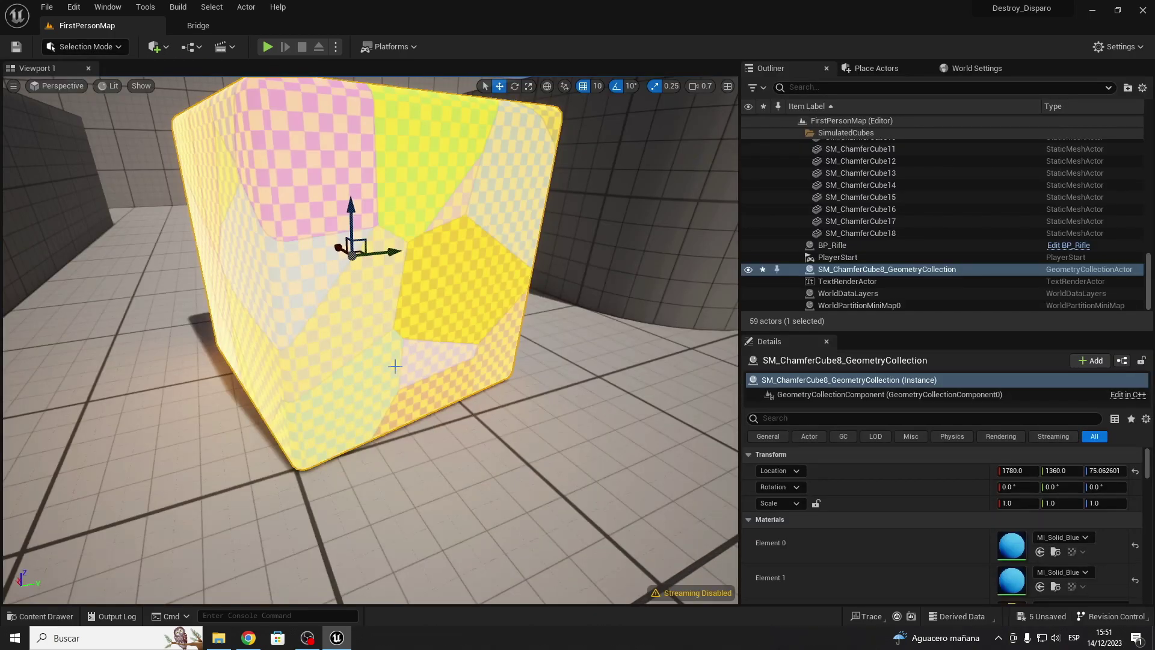
scroll(370, 340, down, 5)
scroll(370, 340, up, 3)
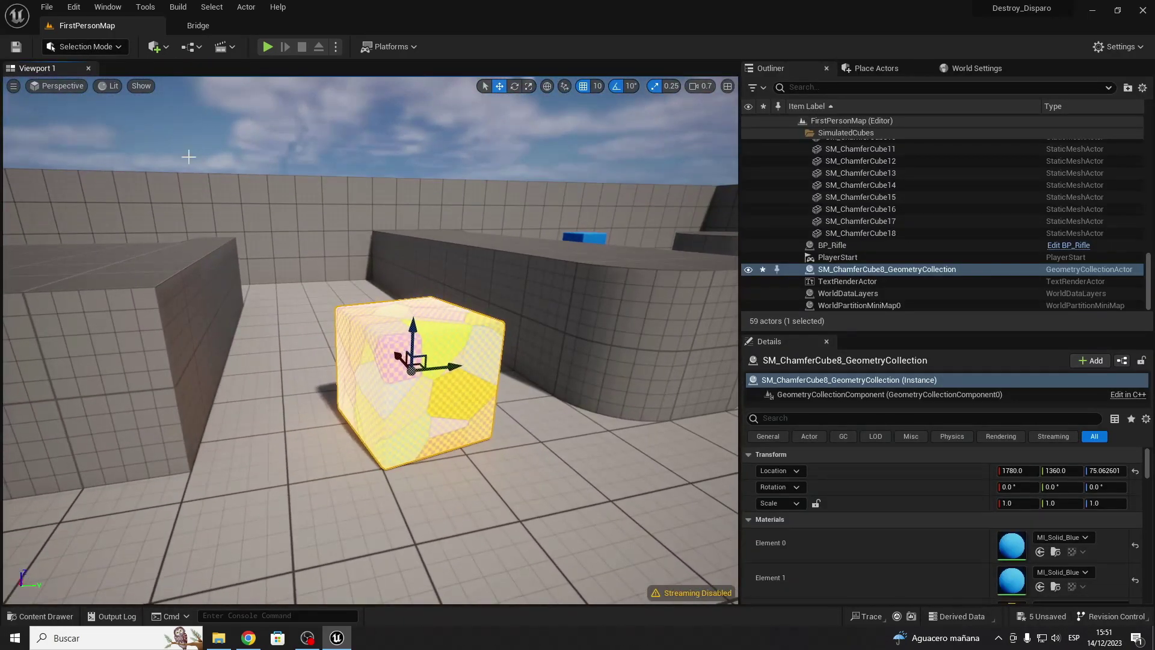
click(67, 46)
click(91, 127)
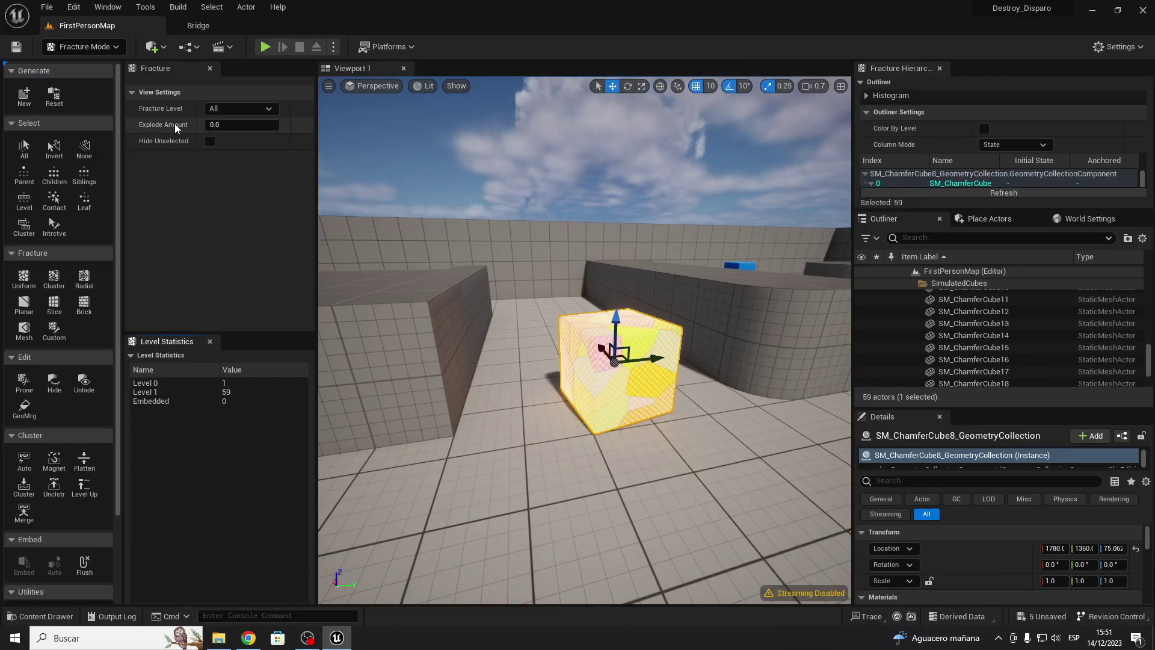
mouse_move(240, 124)
mouse_down()
mouse_move(277, 125)
mouse_move(205, 124)
mouse_up()
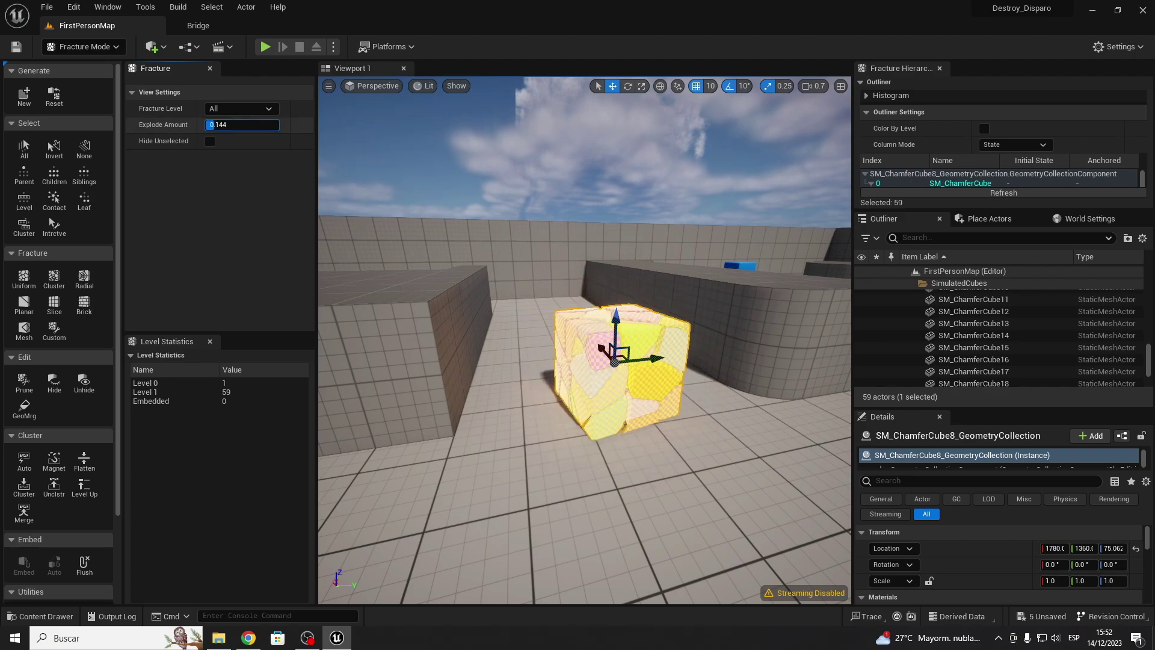
click(84, 47)
key(Escape)
key(shift+1)
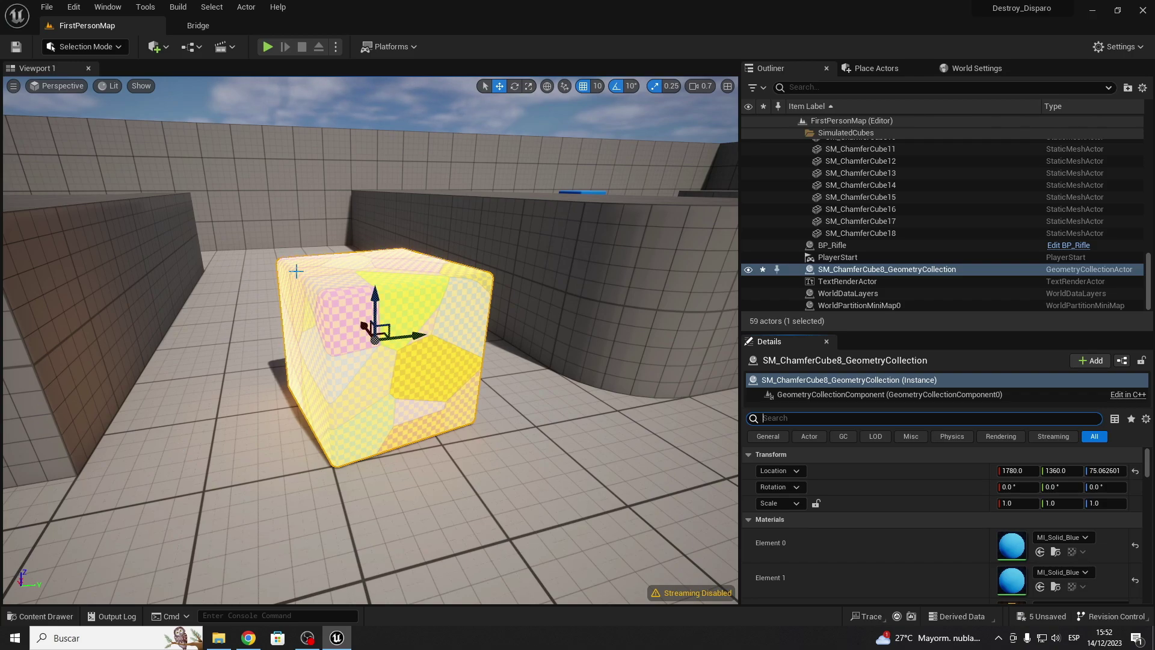
scroll(496, 370, down, 5)
scroll(497, 369, up, 2)
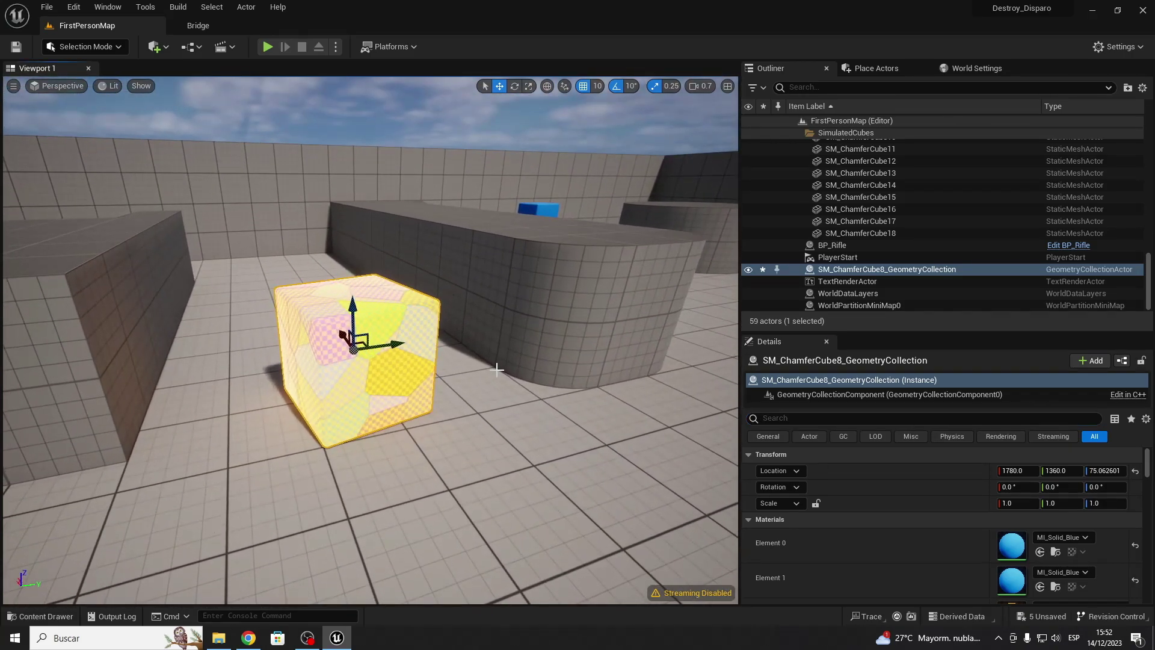
- Place a test copy from the Fracture folder, delete it, and reselect the original cube
key(ctrl+space)
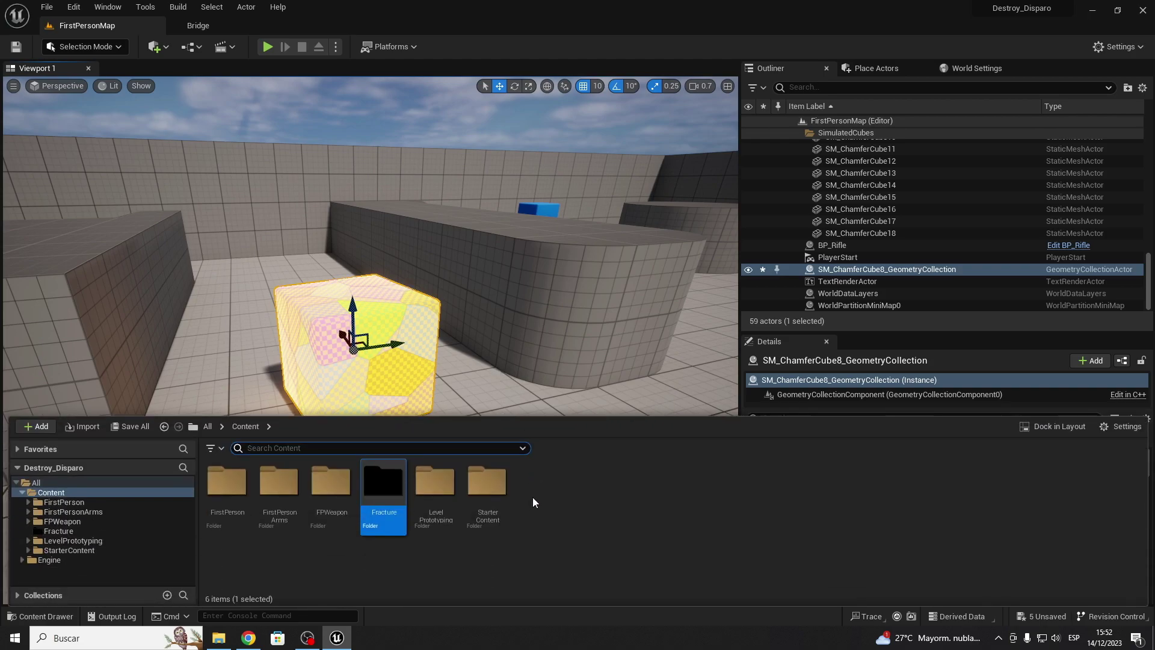
double_click(383, 481)
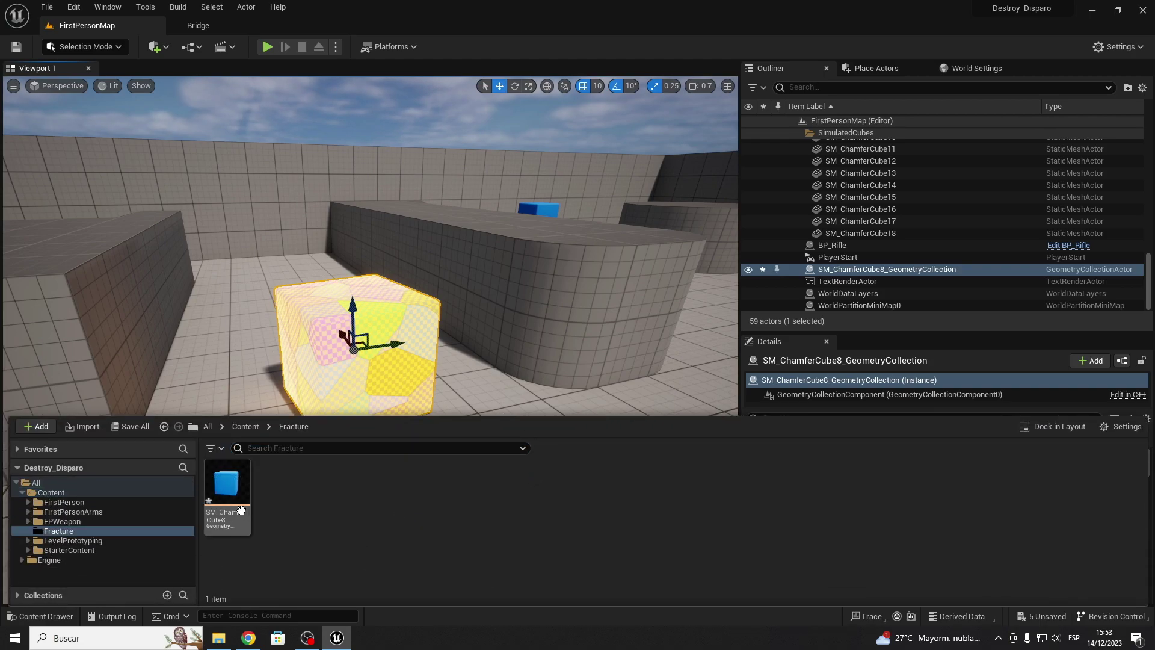
drag(227, 484, 575, 412)
right_drag(575, 413, 608, 409)
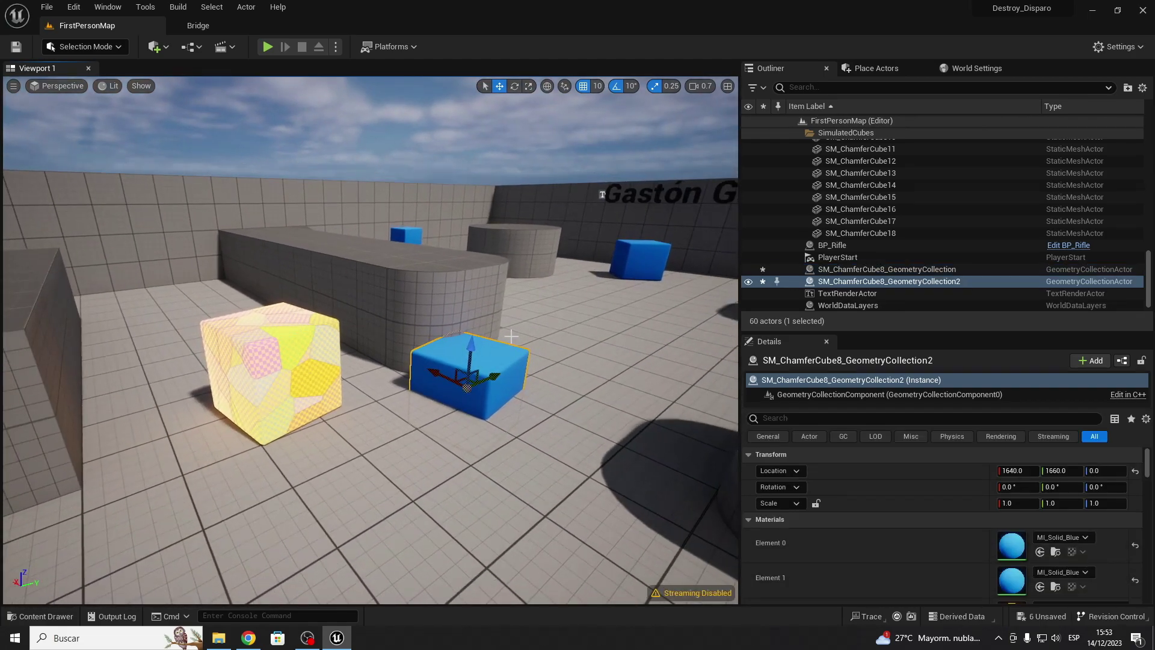
drag(490, 337, 492, 294)
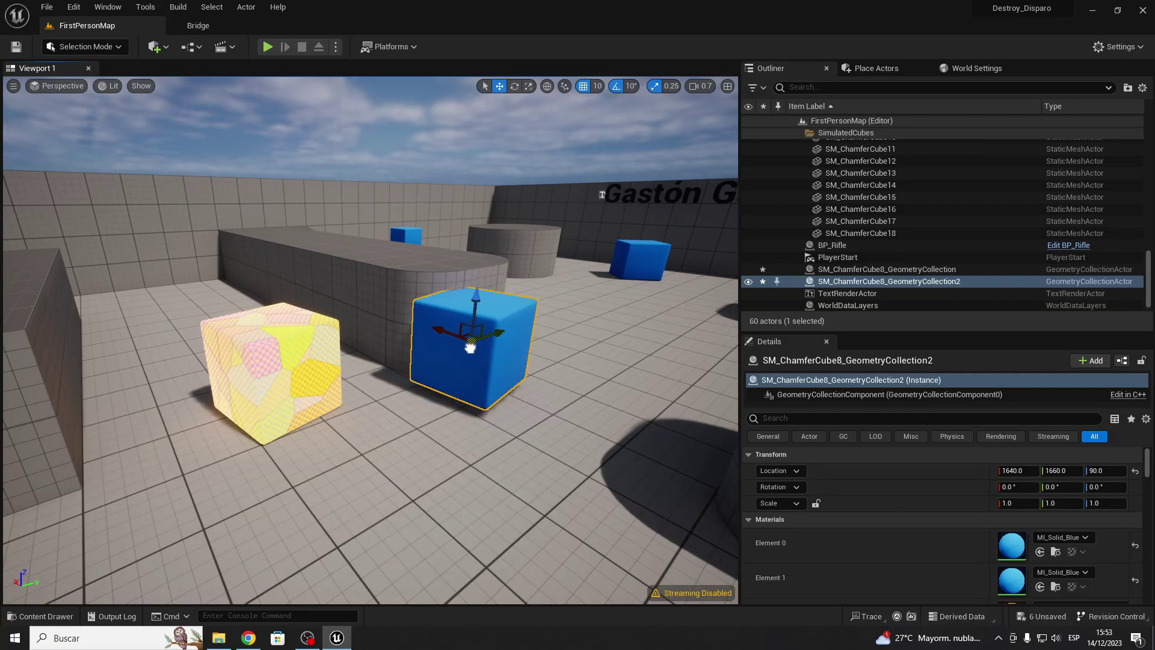
key(Delete)
click(309, 384)
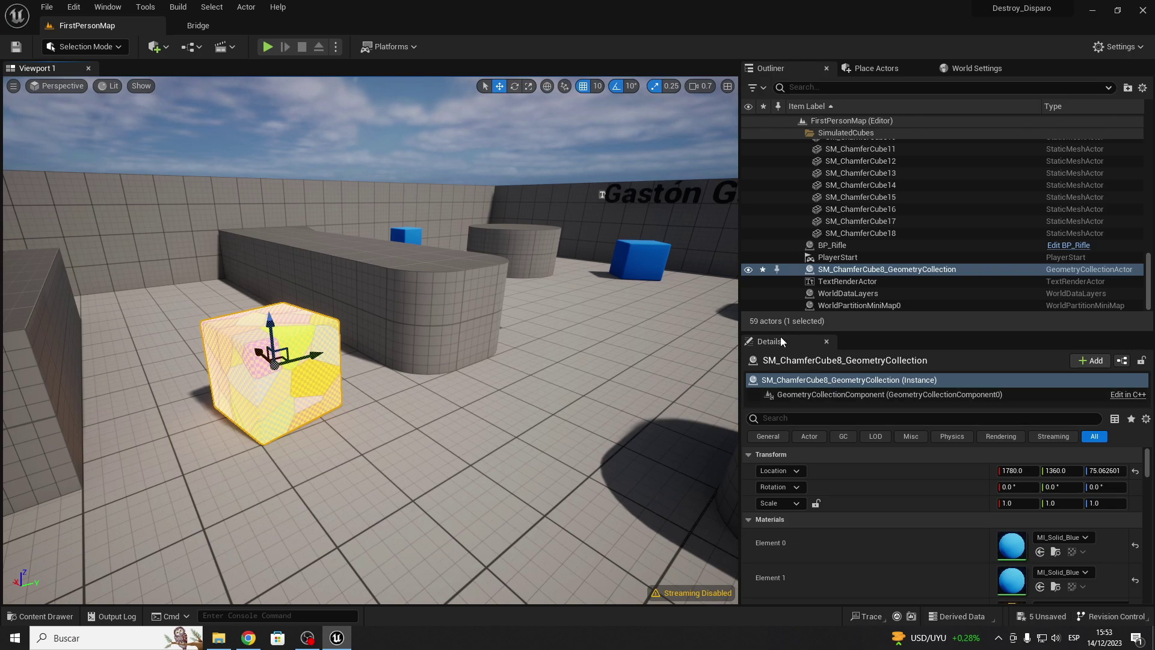
- Uncheck Show Bone Colors on the fractured cube via a 'show' property search
click(778, 417)
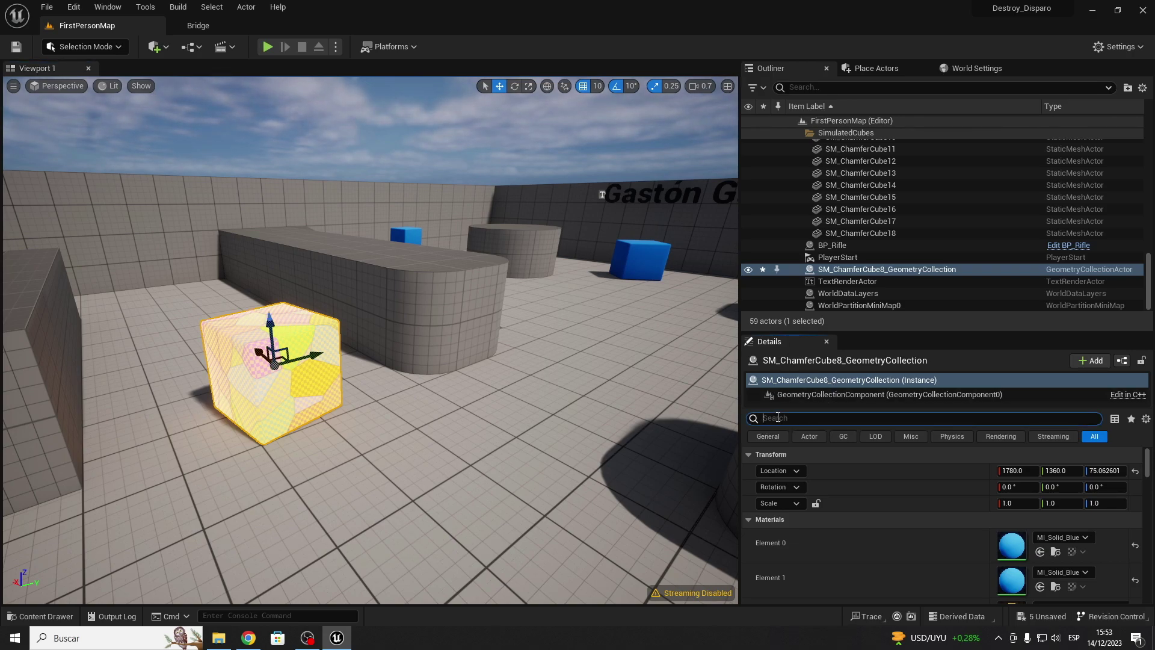
text(show bo)
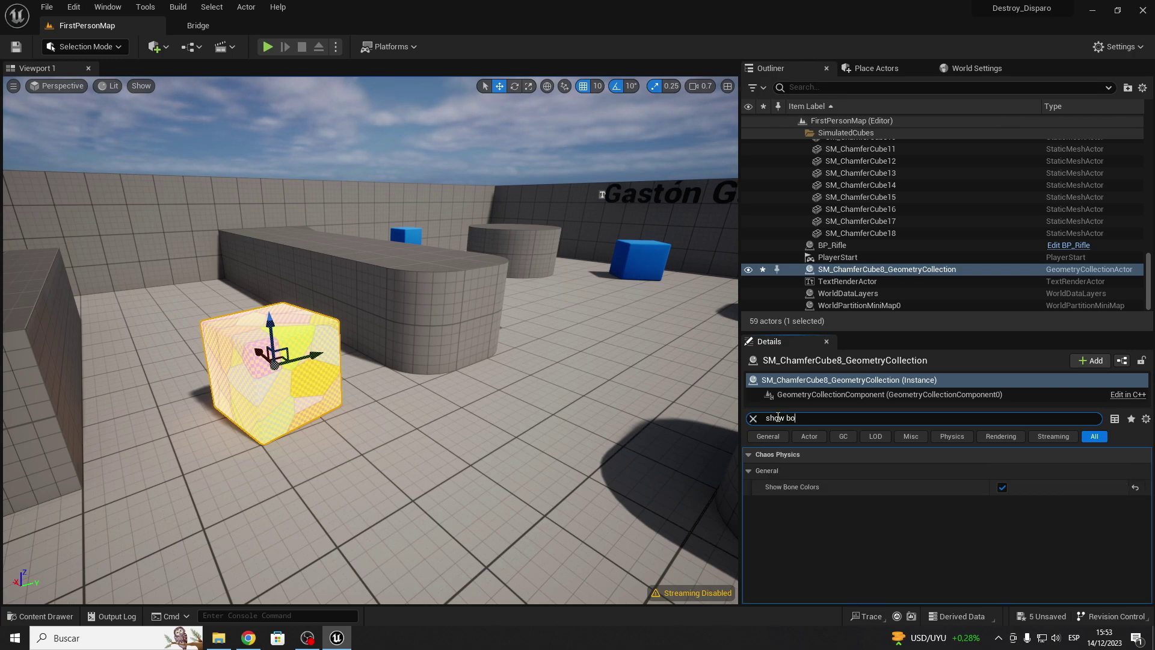
click(1002, 488)
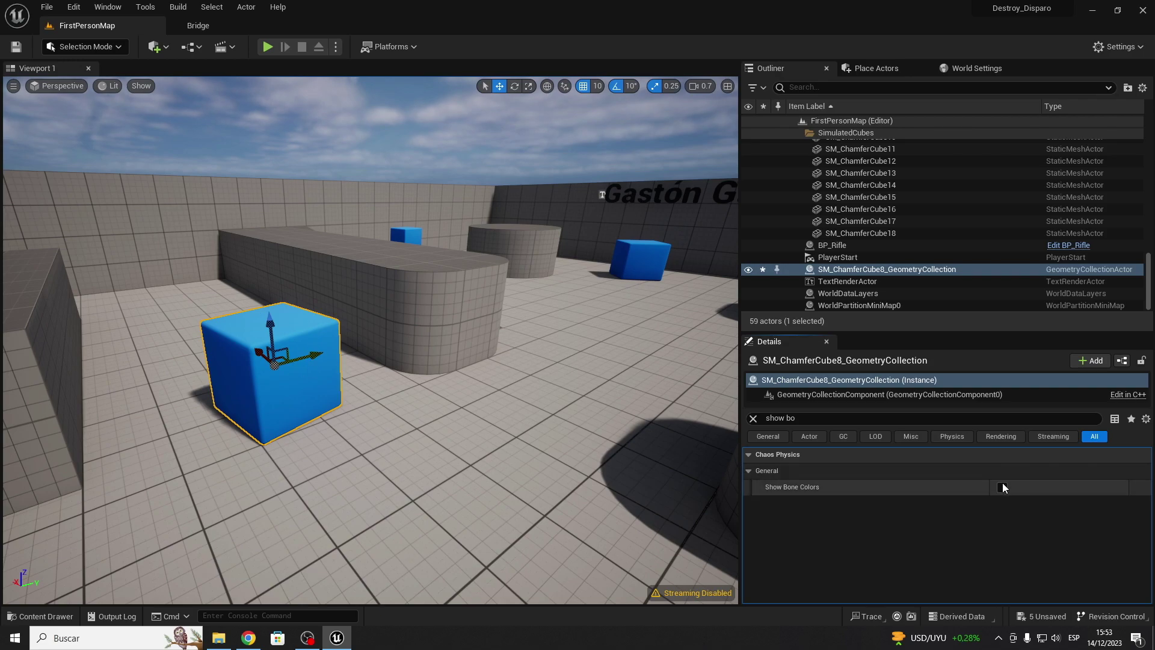
click(1003, 488)
click(1003, 487)
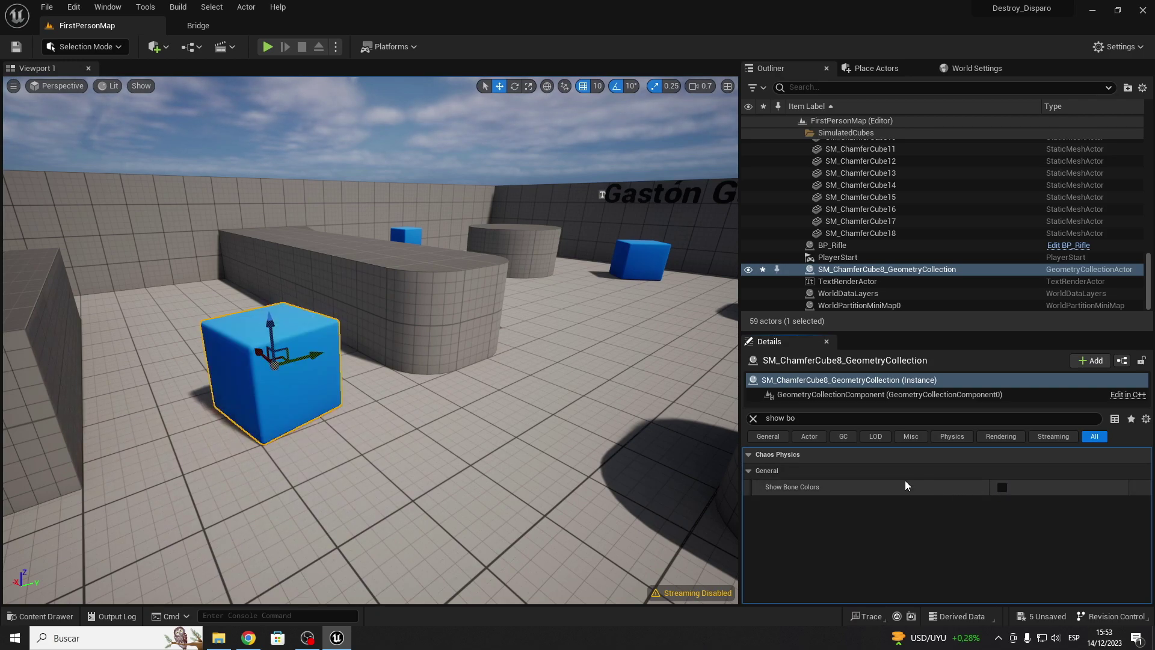
click(753, 418)
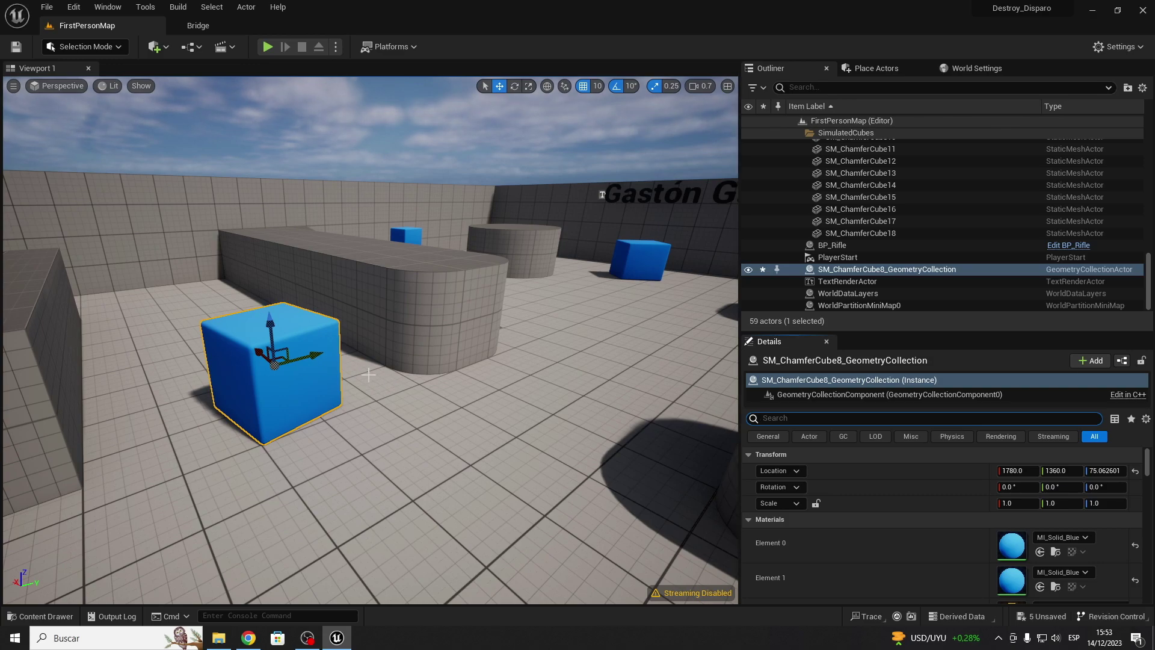
mouse_move(392, 383)
mouse_down()
mouse_move(374, 337)
mouse_move(367, 374)
mouse_up()
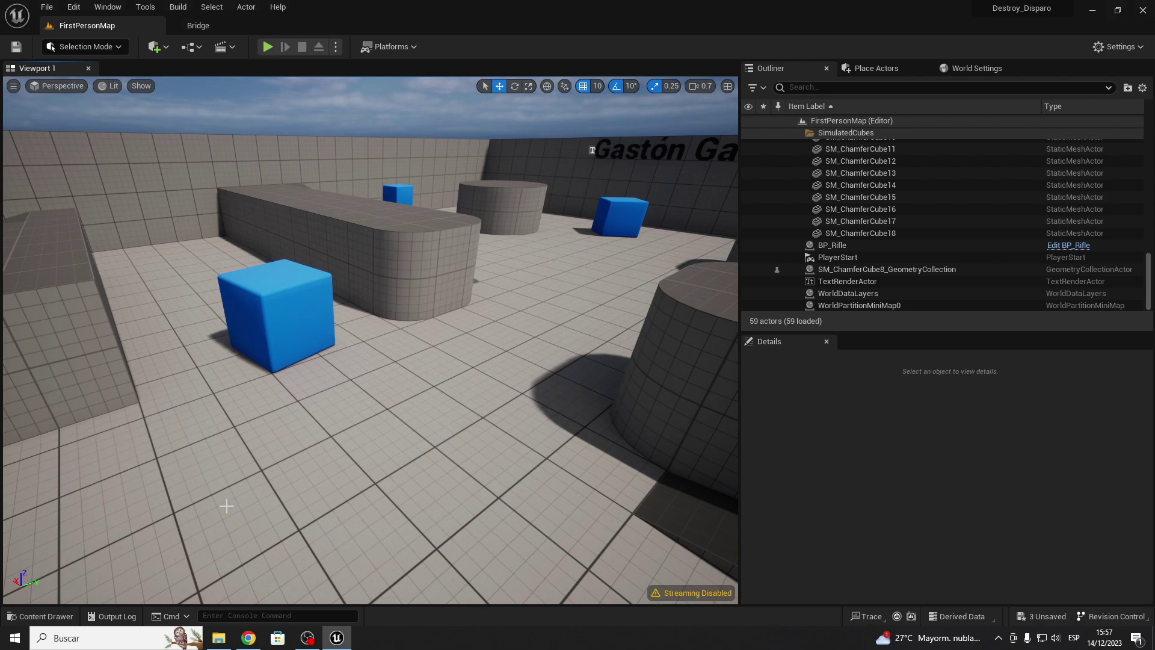
- Frame the fractured cube, save pending changes with Save Now, and open the Content Drawer
click(232, 315)
key(f)
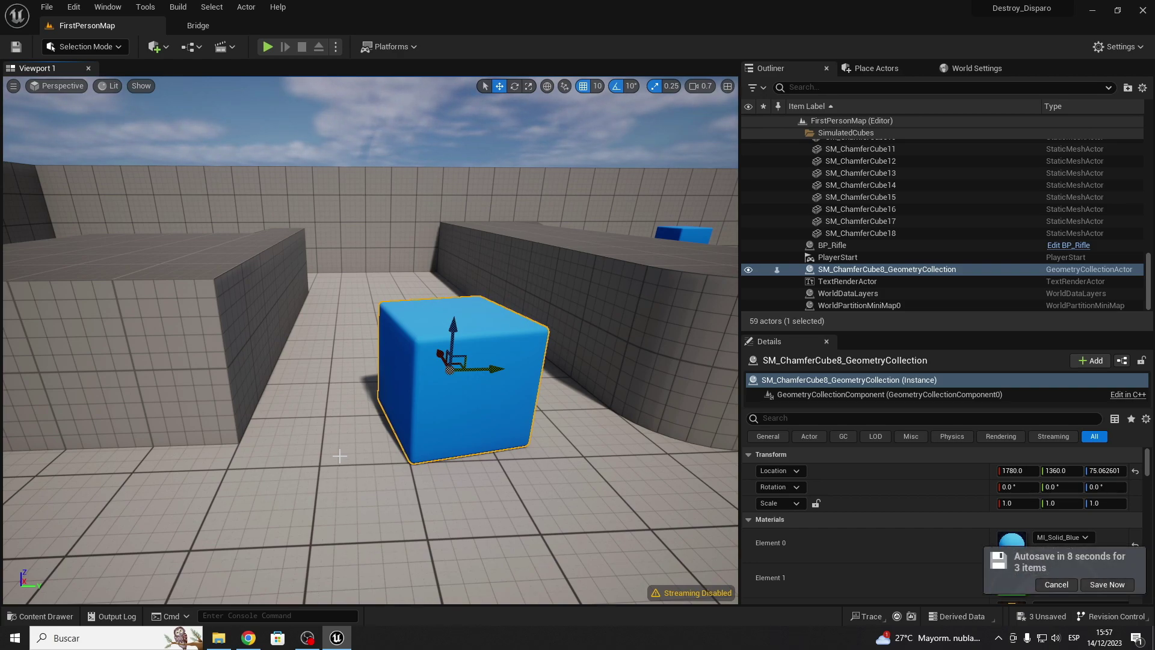
click(1107, 584)
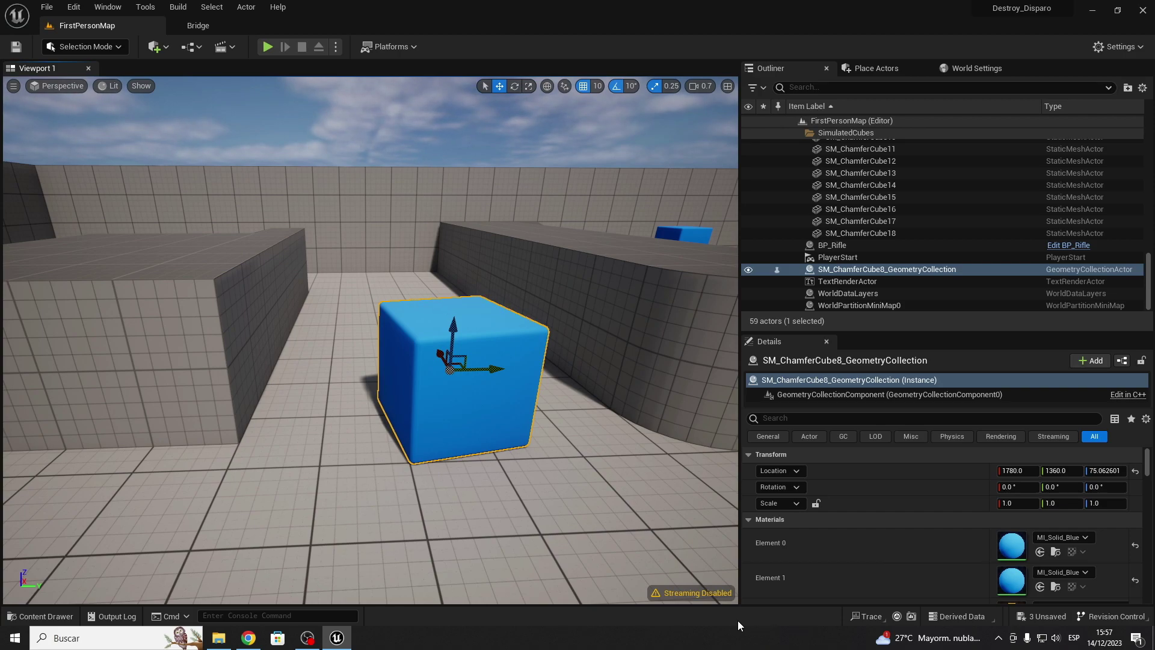
key(ctrl+space)
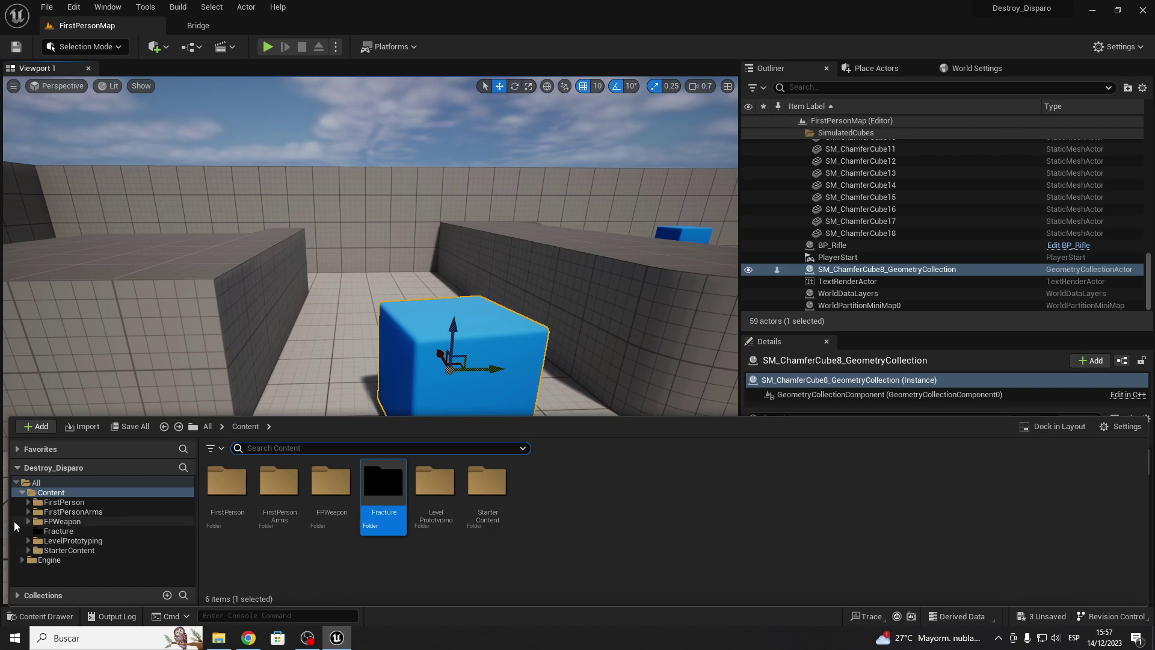
- Select the top-level All folder, check the display settings, and open the Engine folder
click(61, 484)
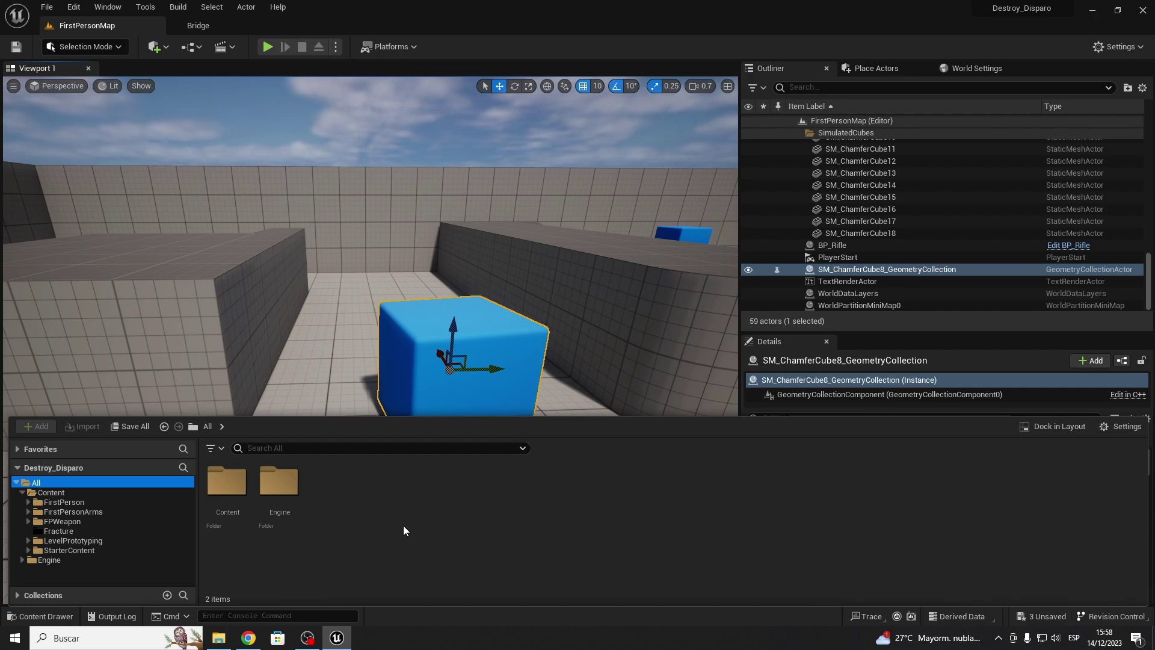
click(1124, 428)
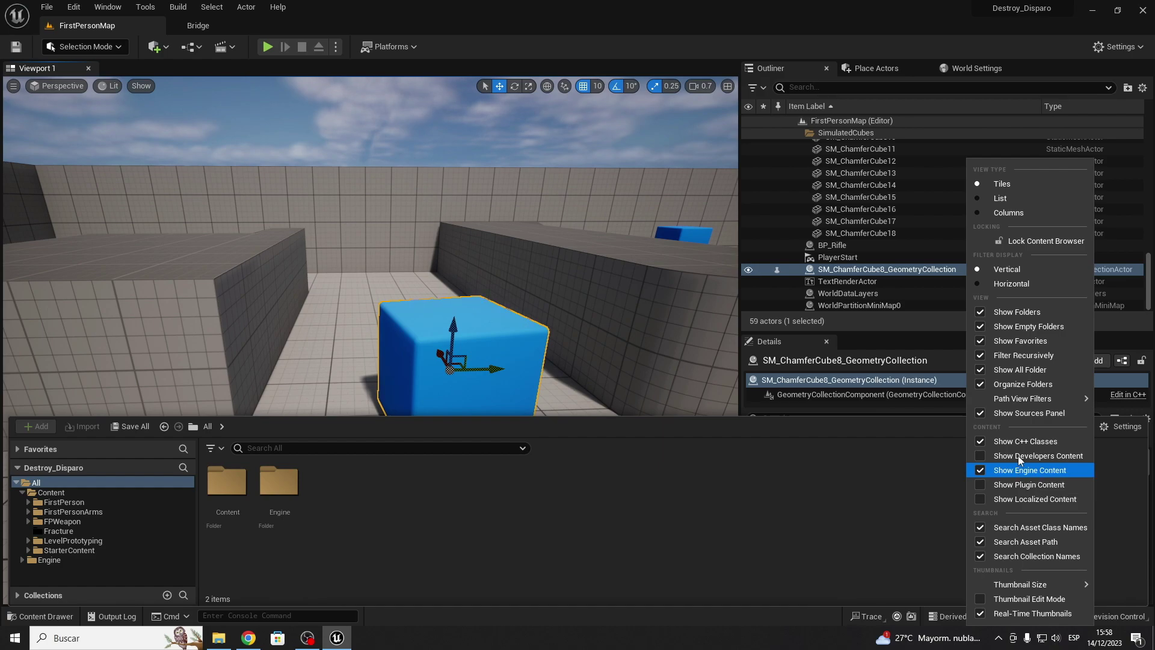
click(583, 623)
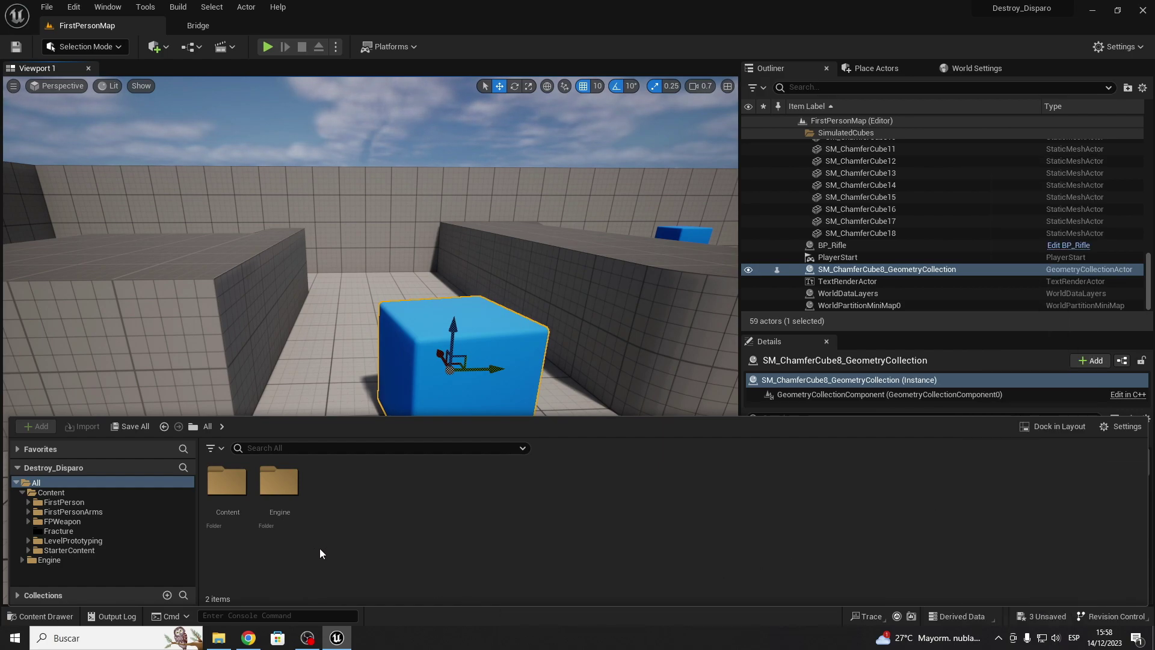
double_click(291, 511)
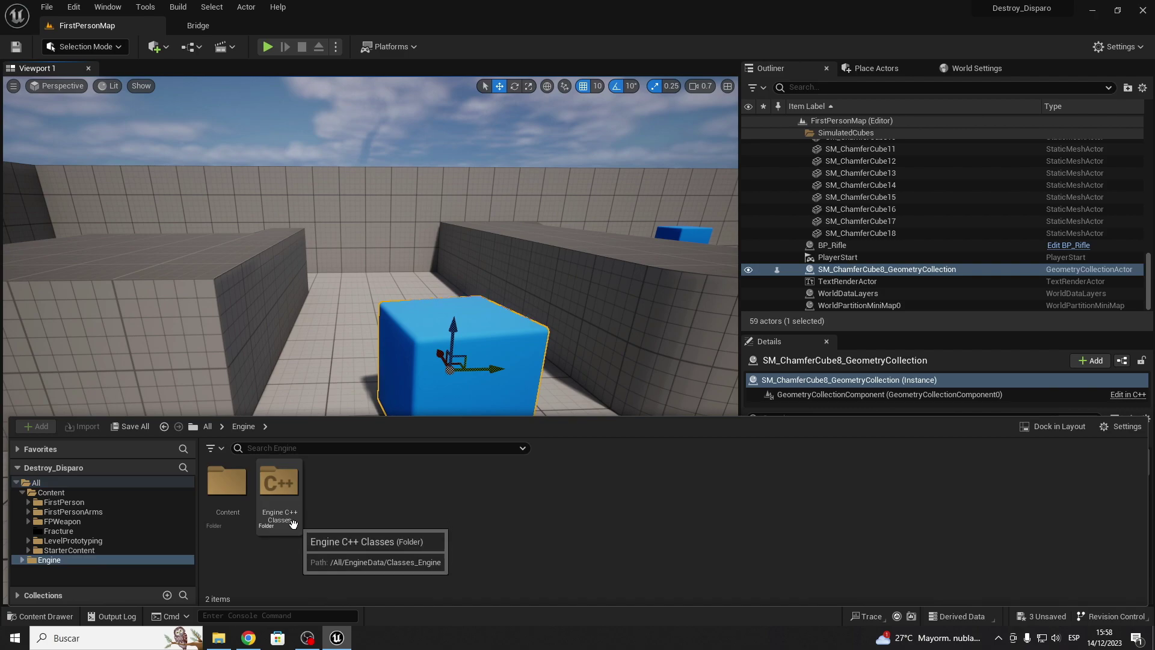
- Search 'master' and drag FS_MasterField into the level just above the blue cube
click(286, 450)
text(master)
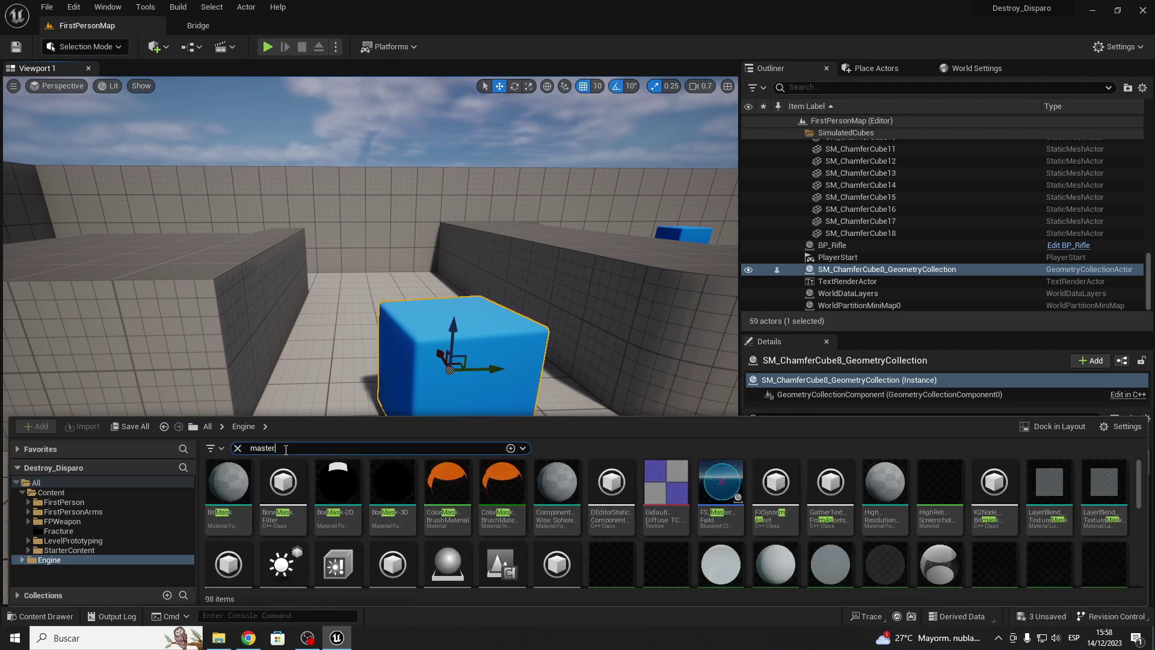
click(228, 485)
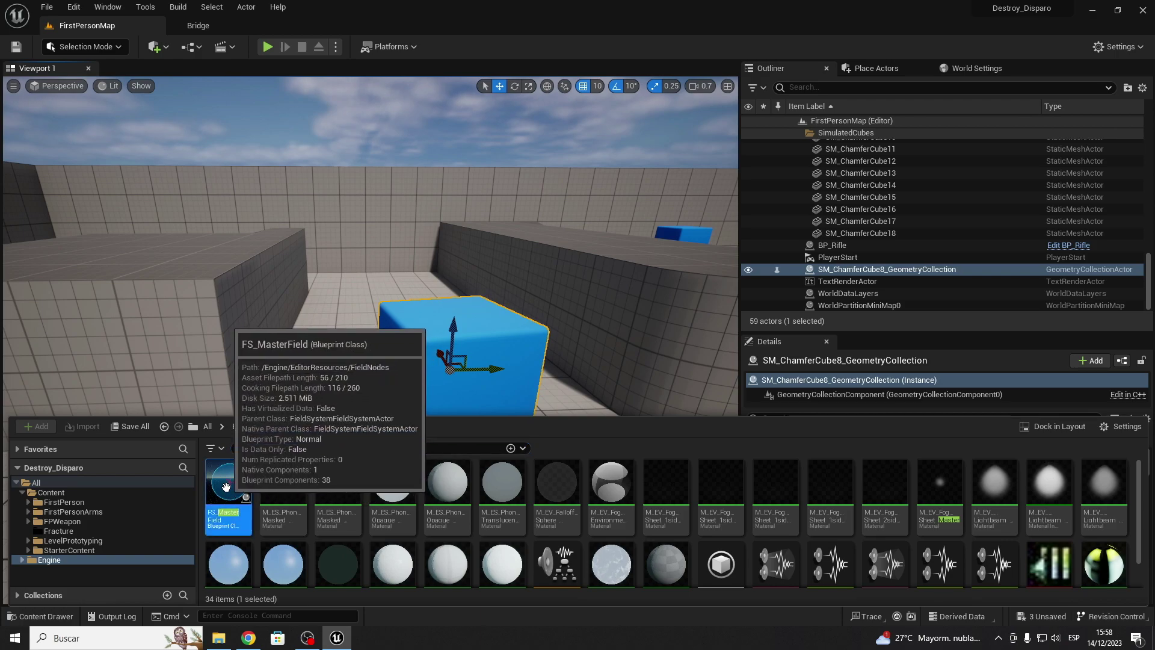
mouse_move(226, 486)
mouse_down()
mouse_move(489, 409)
mouse_move(472, 424)
mouse_move(475, 323)
mouse_move(460, 235)
mouse_up()
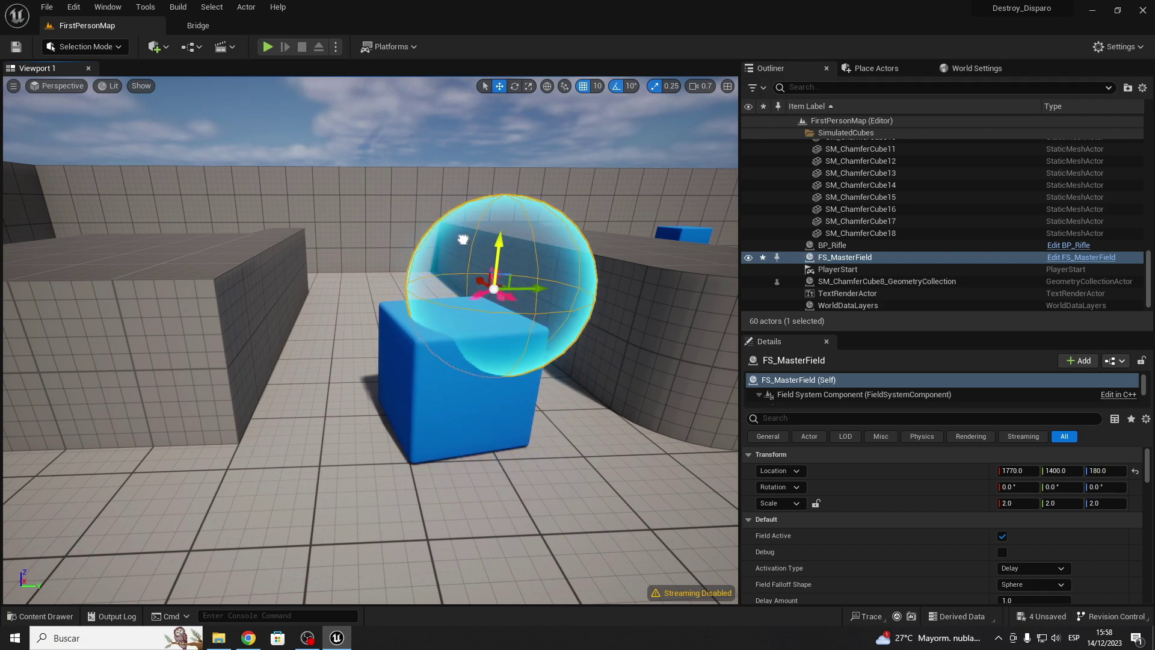
key(f)
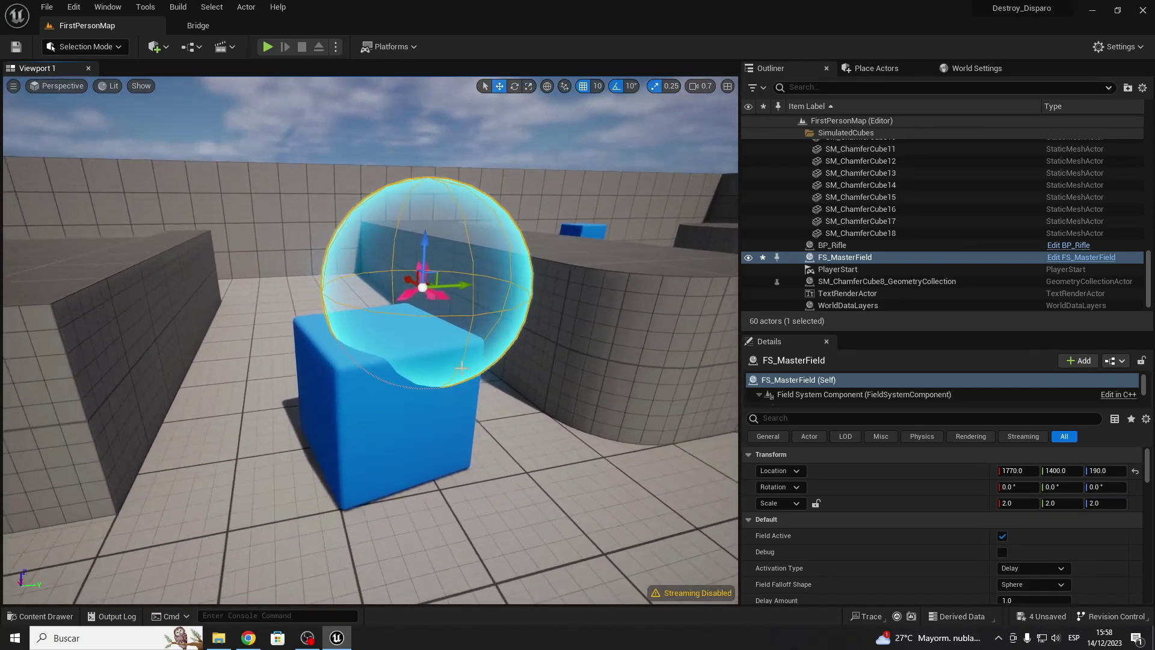
- Return the browser to the Content folder, clear the search, and cancel a new Blueprint class
key(ctrl+space)
key(alt+Left)
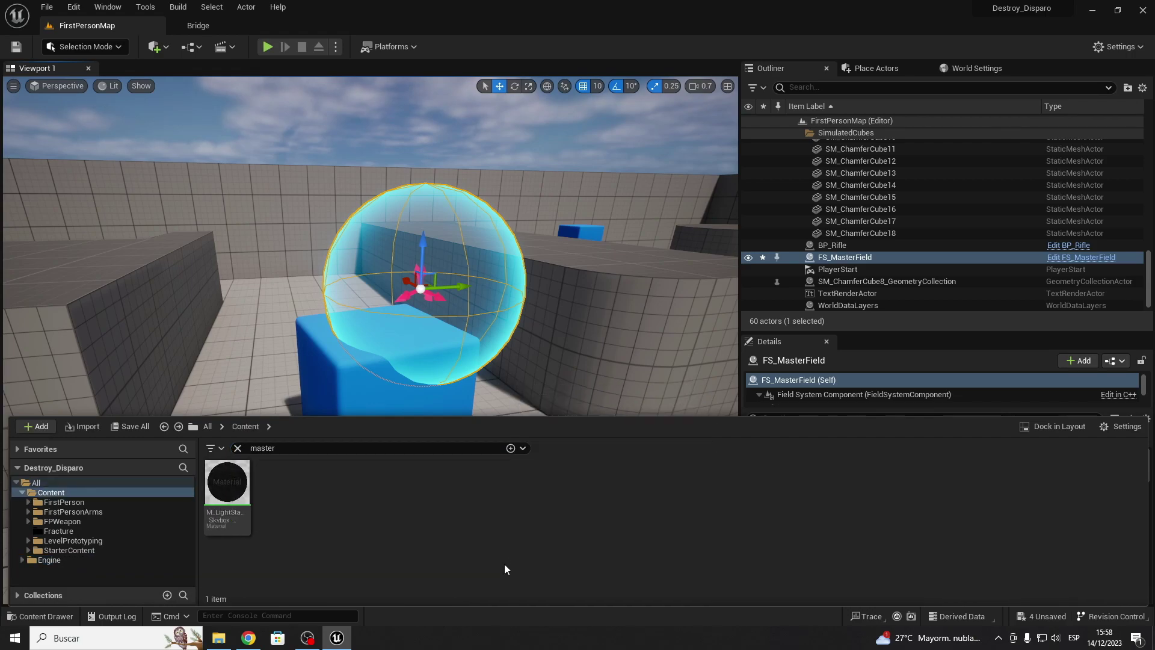
click(238, 448)
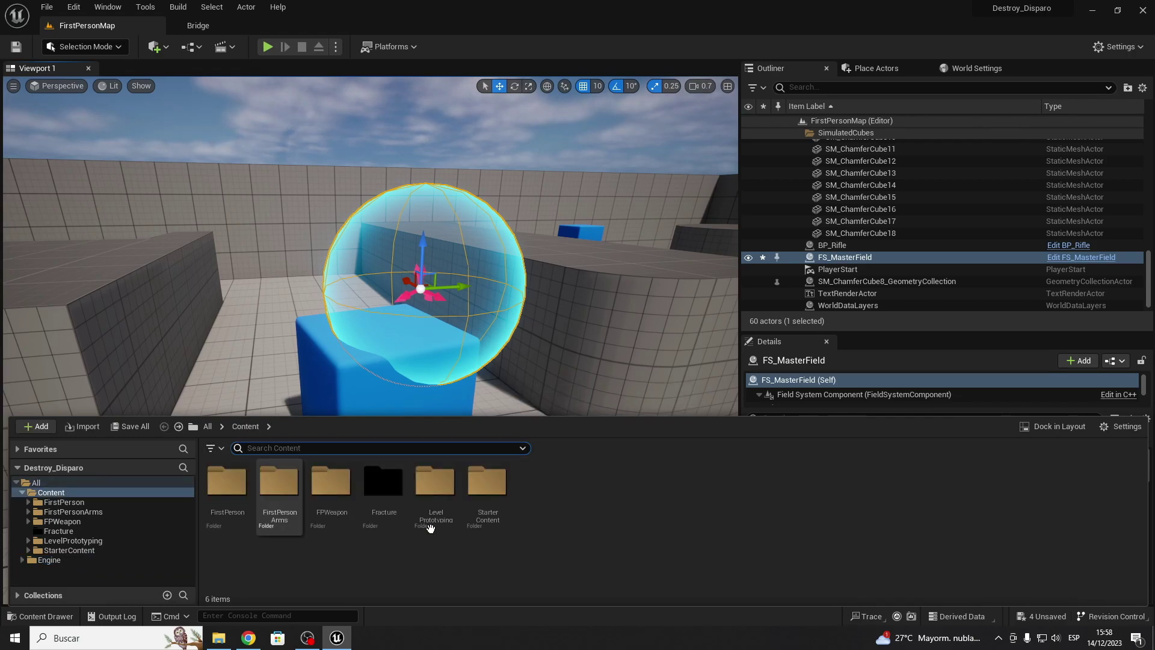
right_click(640, 528)
click(717, 183)
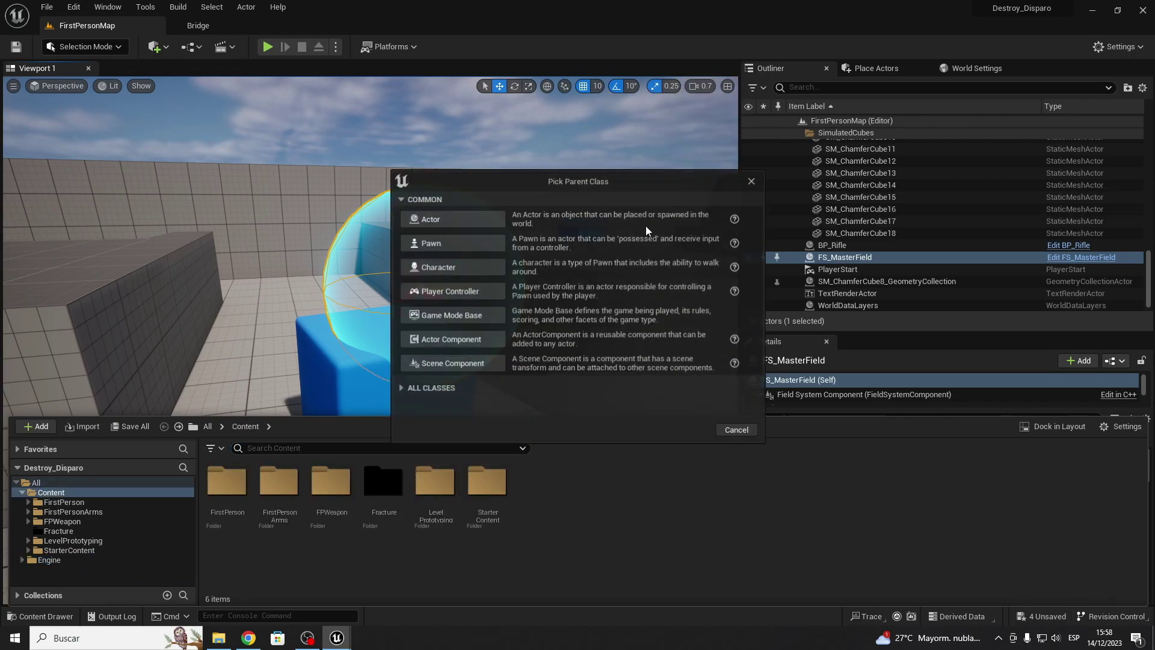
click(752, 181)
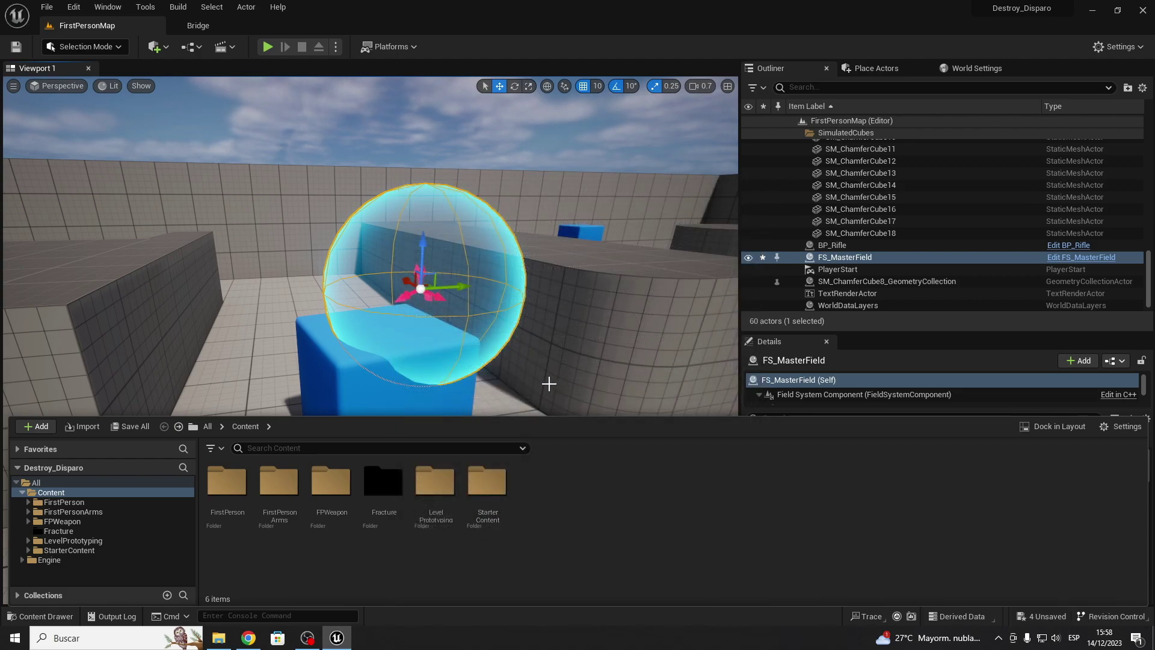
- Lower FS_MasterField into the cube and play the level to confirm it shatters
key(ctrl+space)
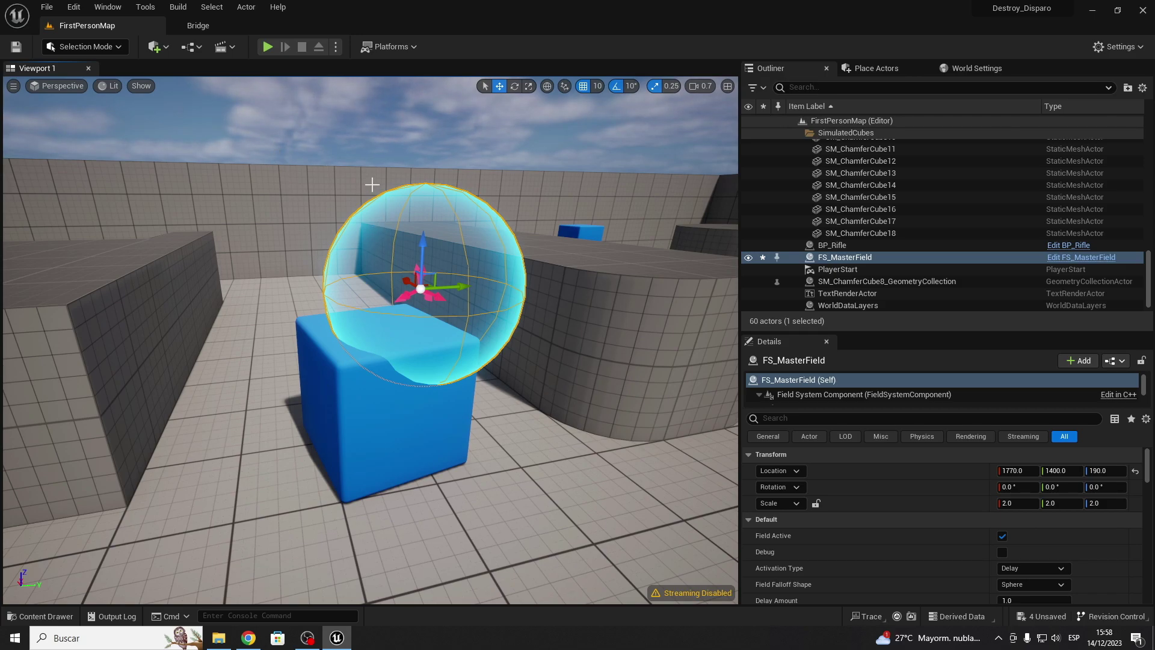
drag(418, 244, 418, 301)
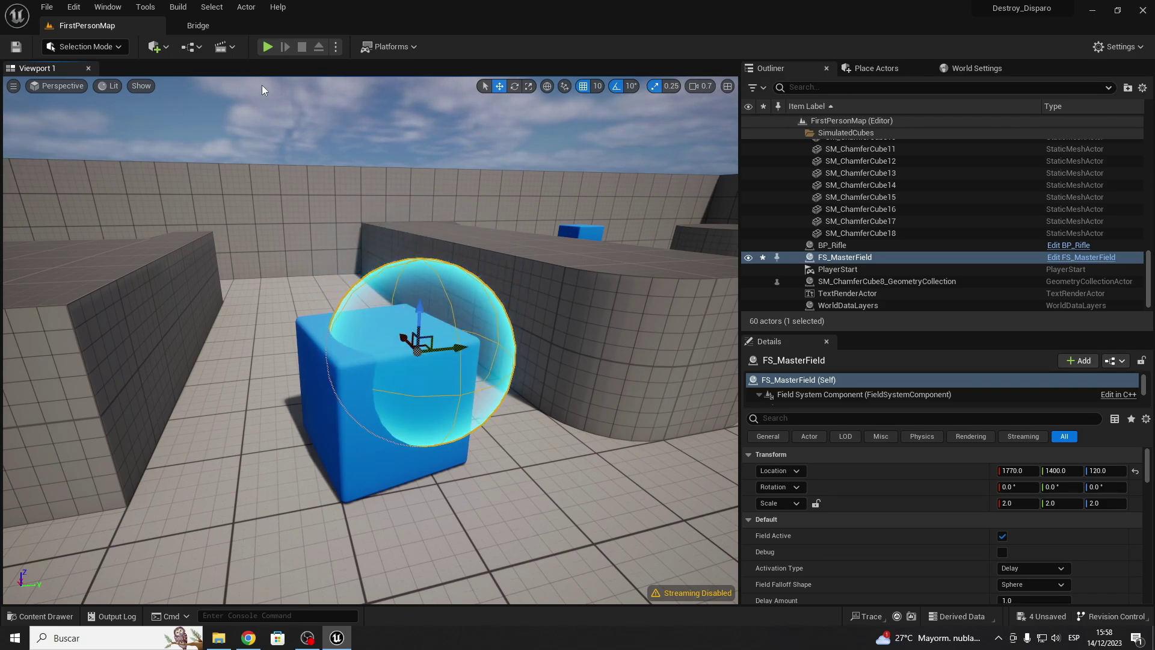
click(268, 51)
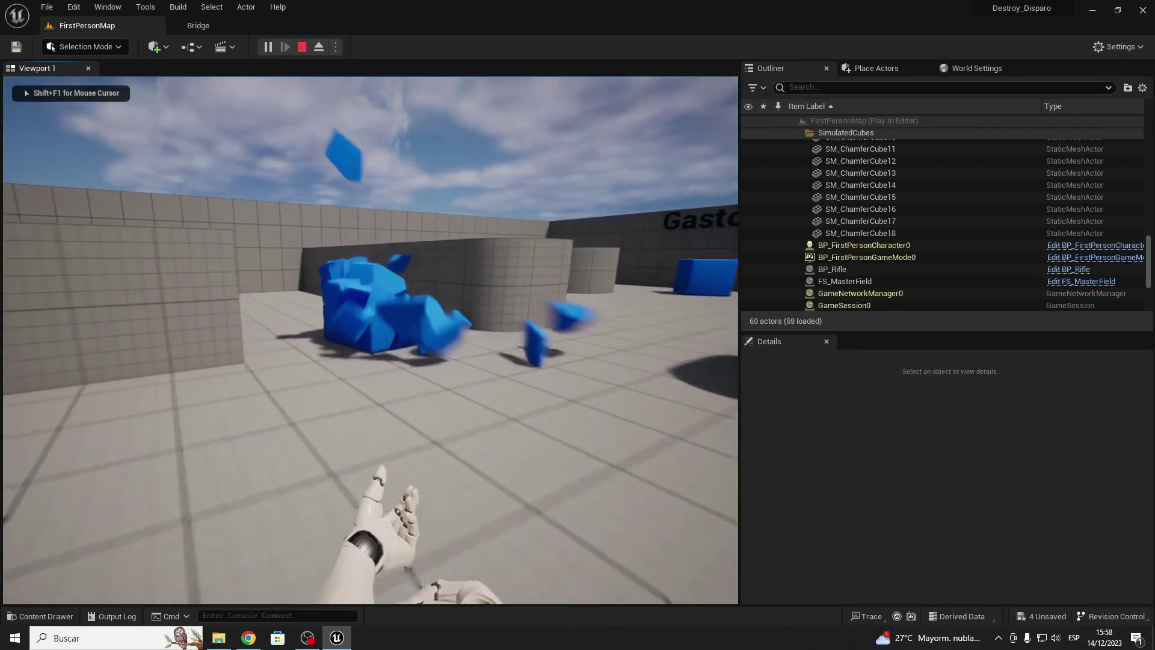
key(Escape)
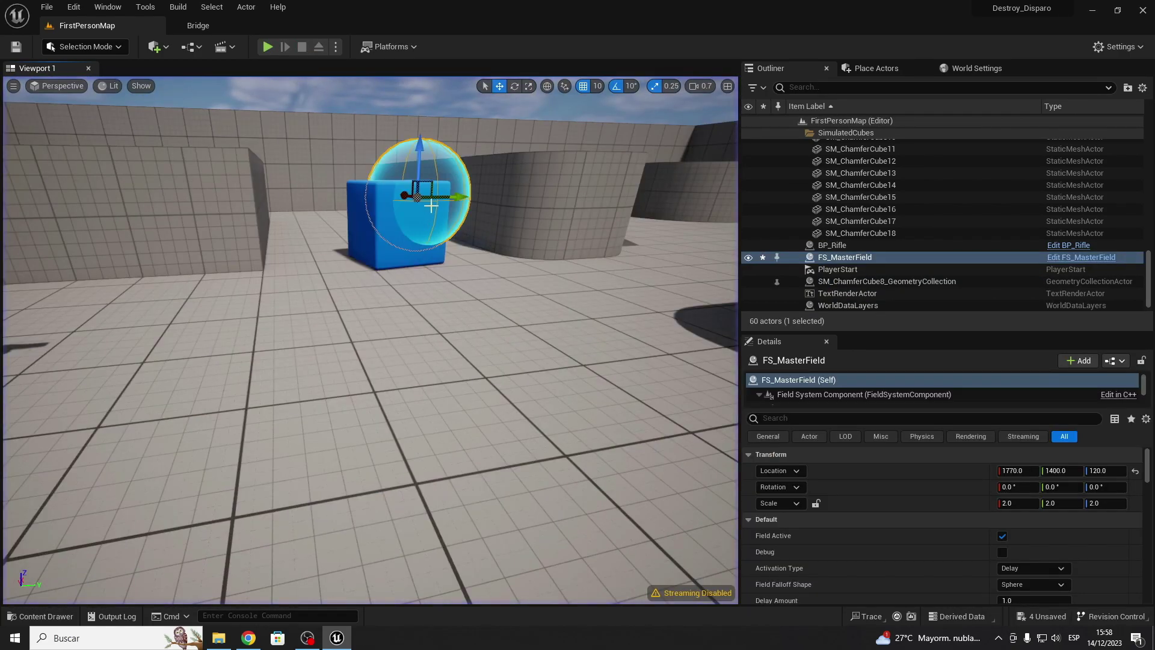
- Raise the field sphere to Z 260 so it floats clear above the cube
right_drag(388, 223, 388, 223)
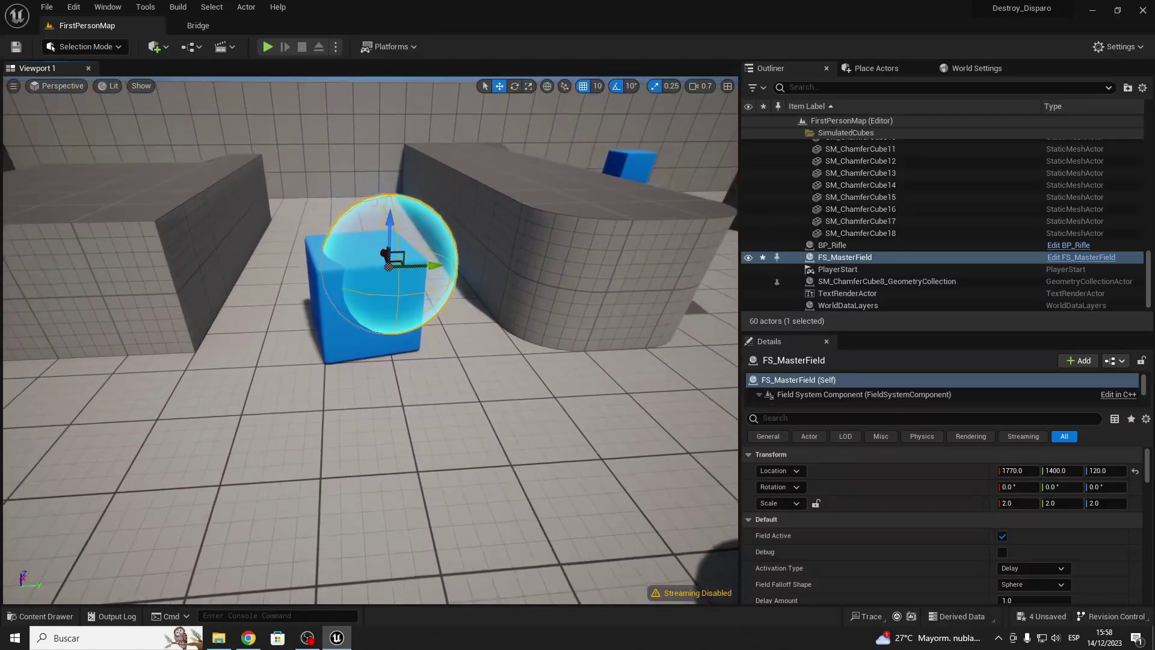
drag(388, 223, 389, 135)
right_drag(389, 135, 389, 136)
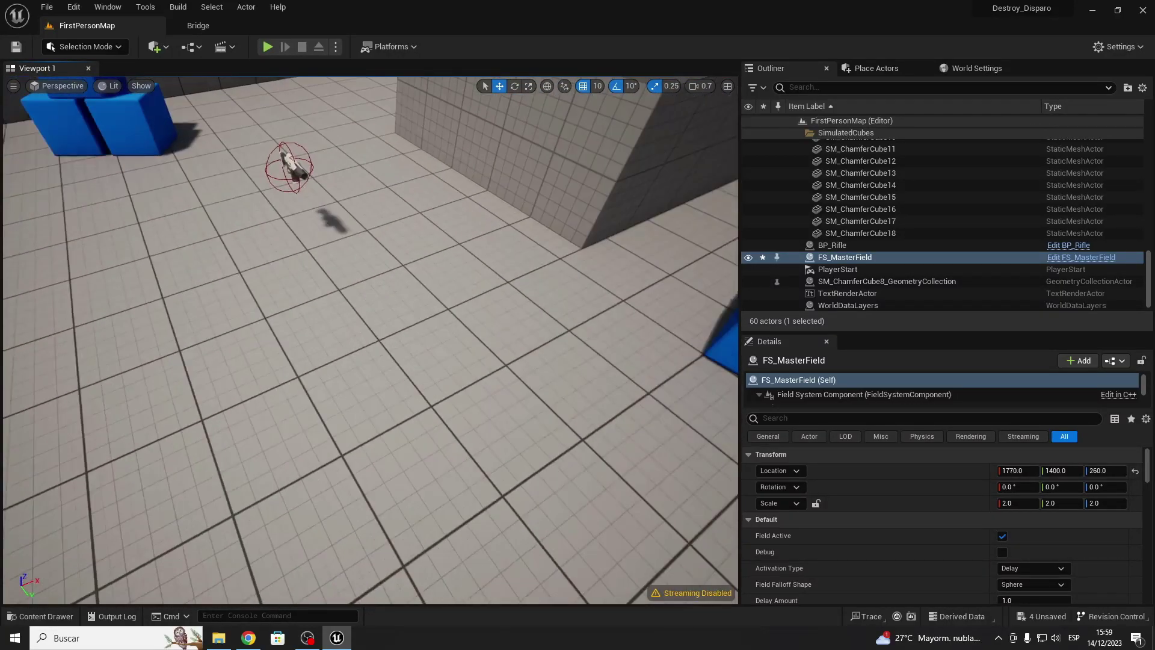
right_drag(362, 294, 362, 295)
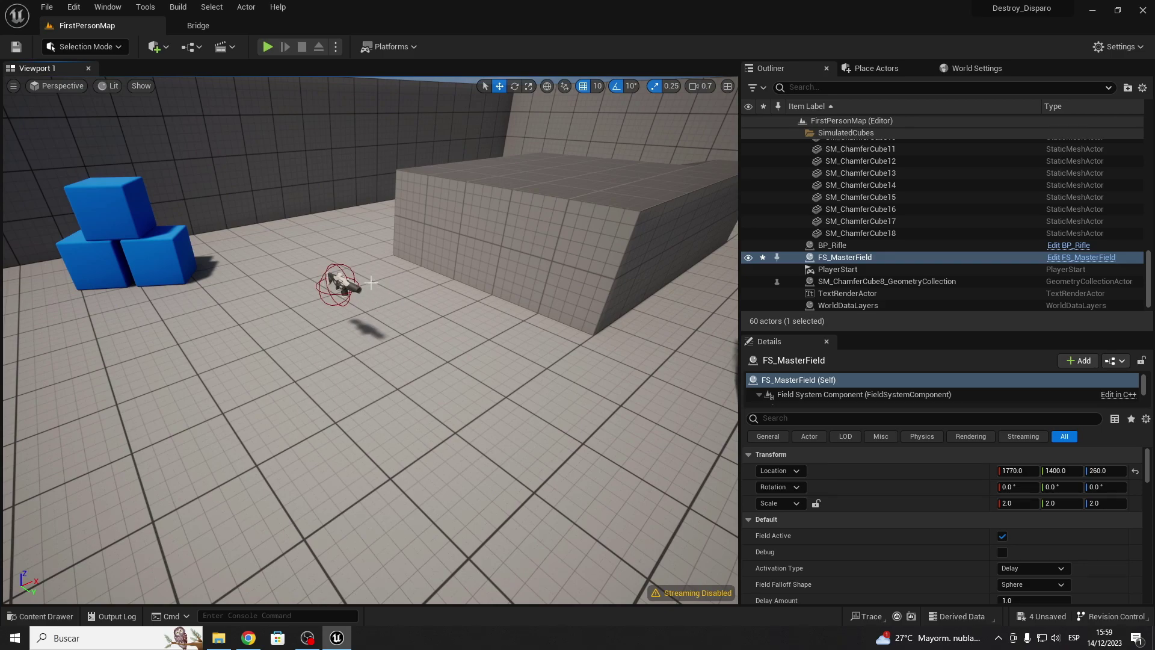
right_drag(370, 284, 370, 284)
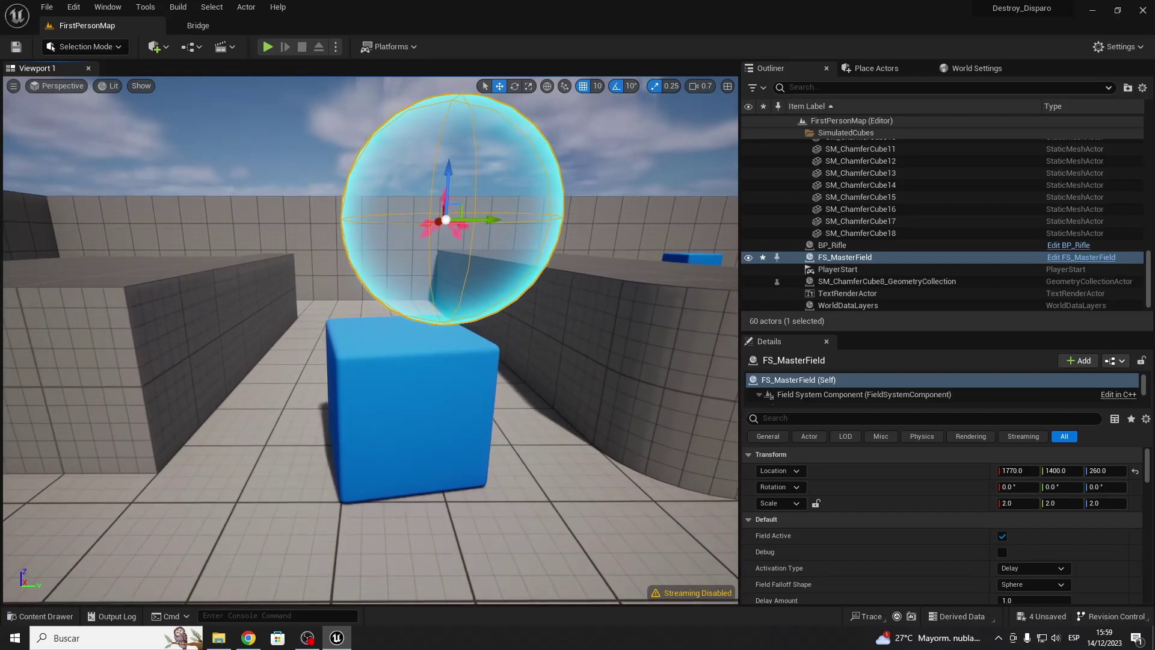
key(ctrl+space)
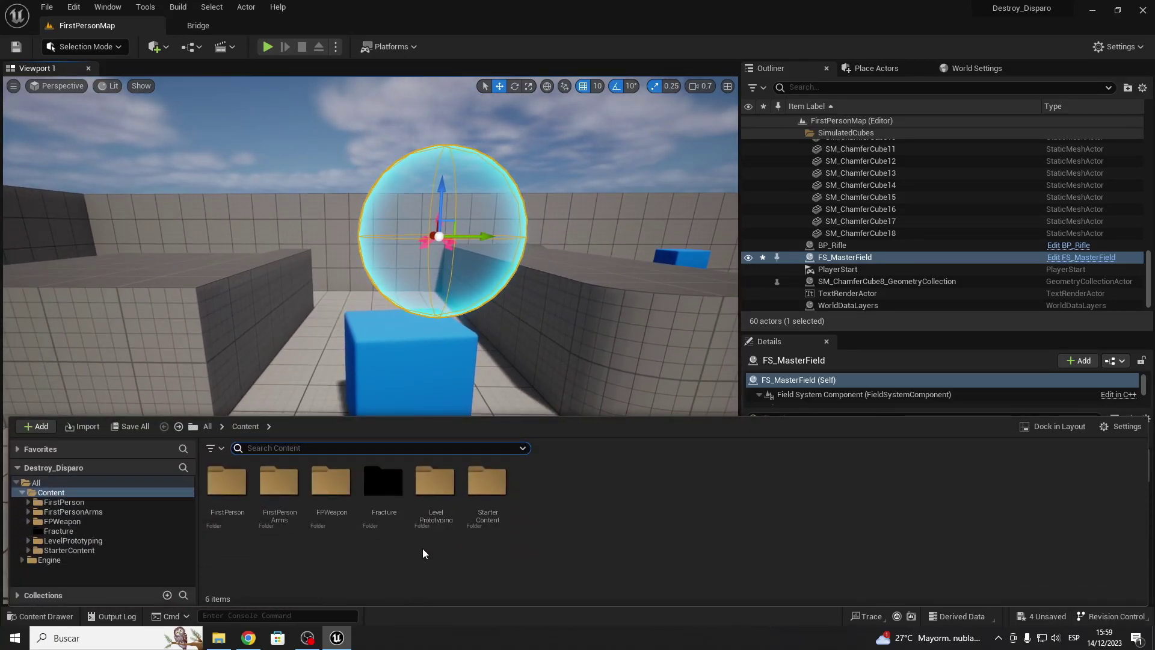
- Navigate to Content > FirstPerson > Blueprints and select BP_FirstPersonProjectile
double_click(384, 485)
key(alt+Left)
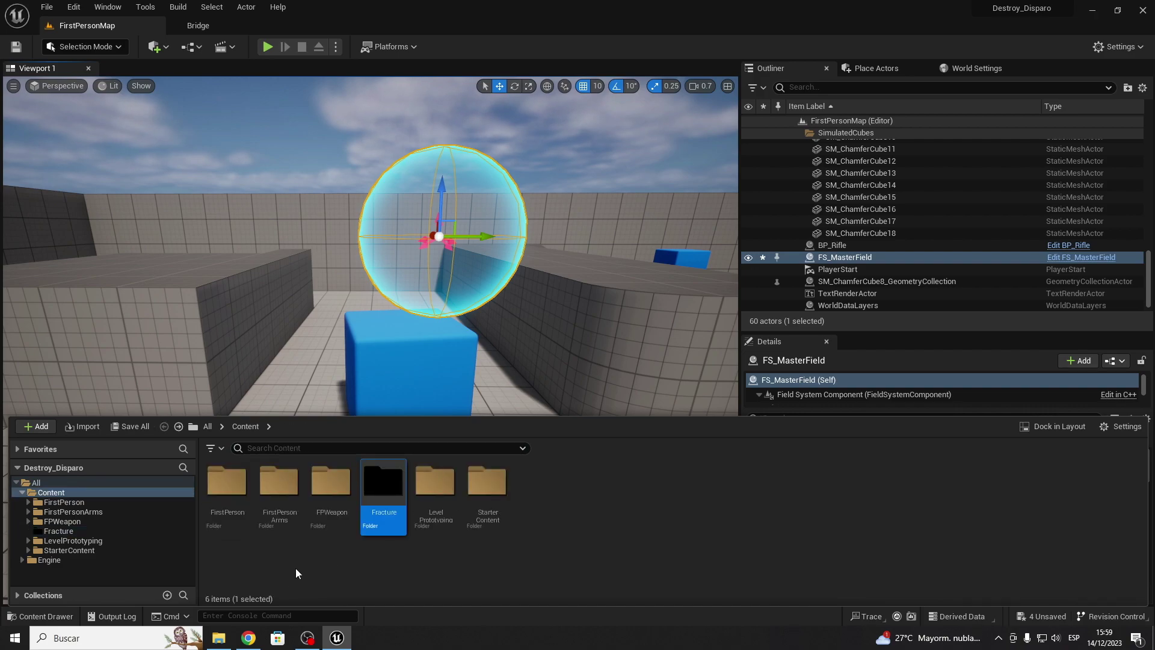
double_click(280, 488)
key(alt+Left)
click(235, 522)
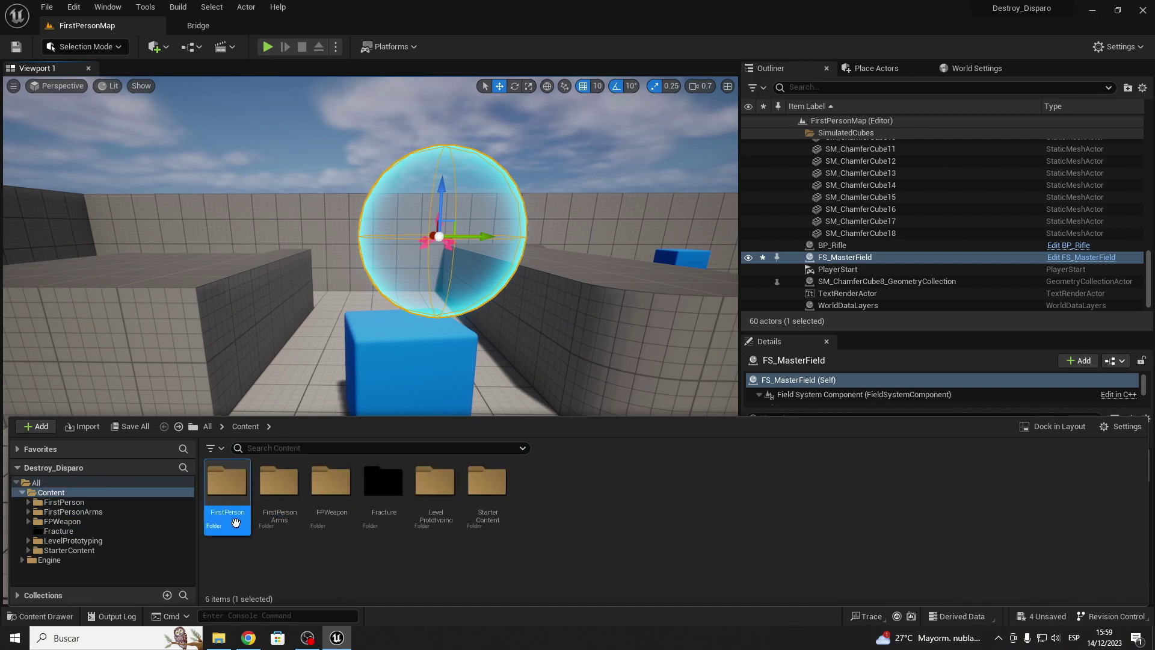
double_click(236, 522)
double_click(235, 522)
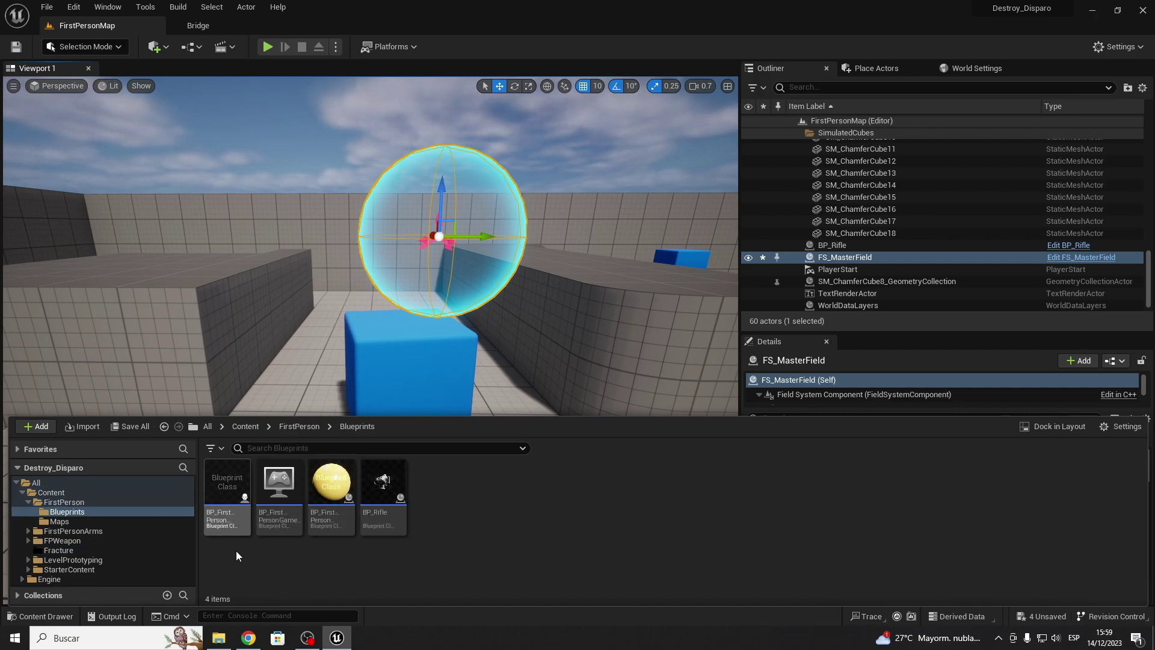
click(329, 508)
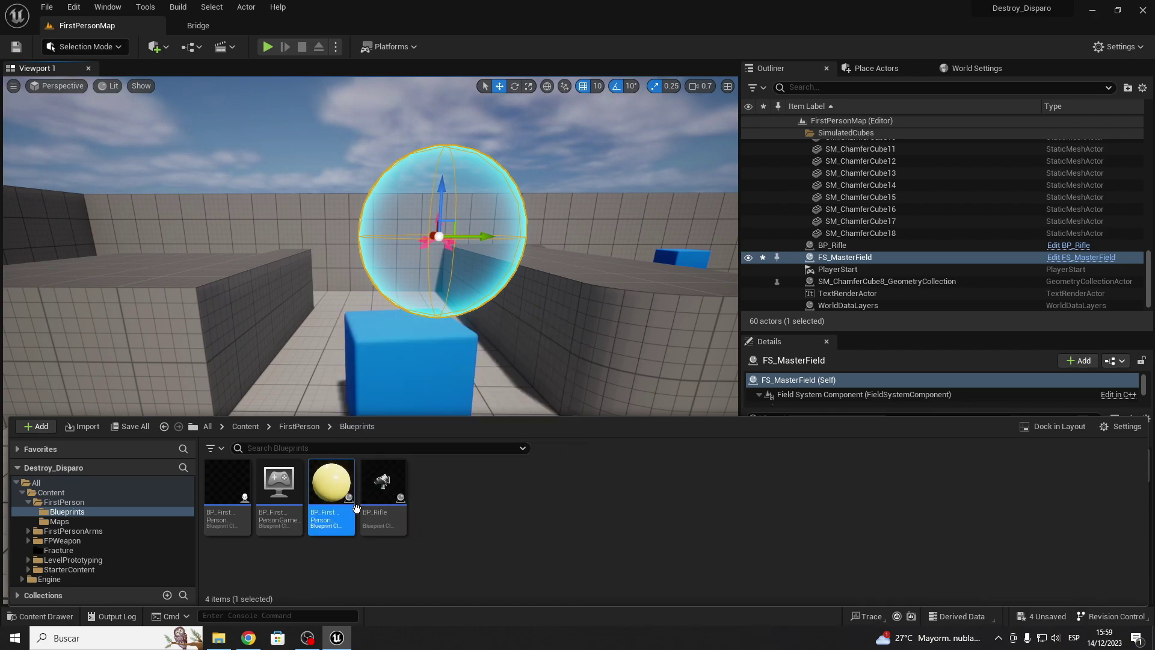
- Open BP_FirstPersonProjectile and centre the Event Hit impulse and destroy logic in the Event Graph
double_click(328, 485)
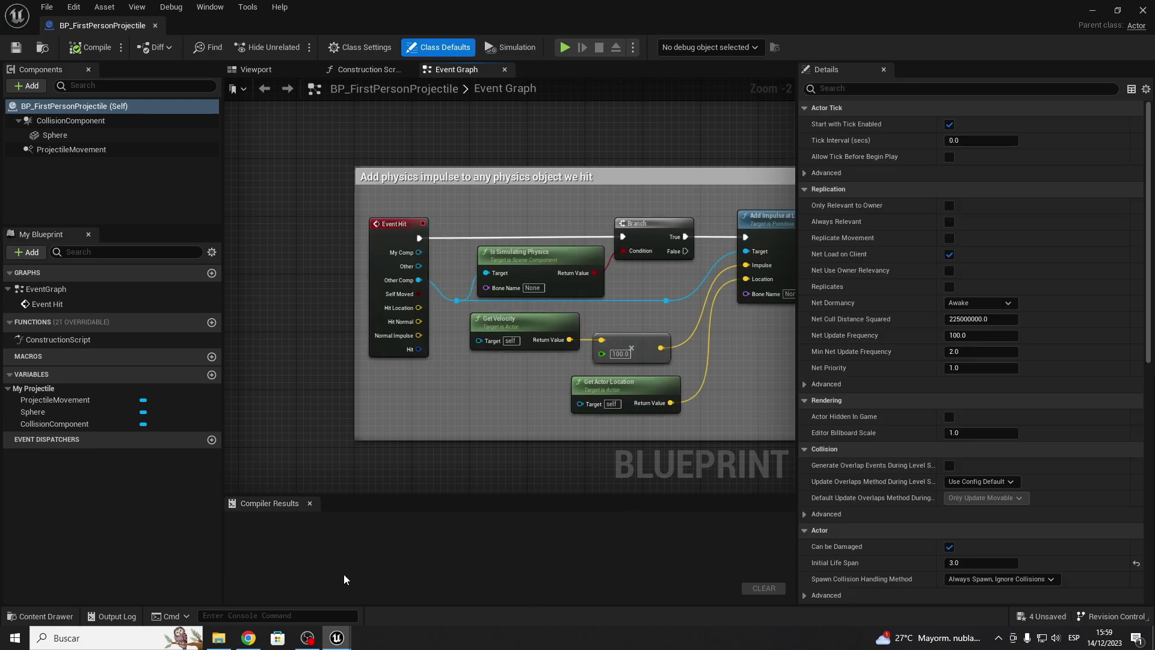
scroll(453, 367, up, 5)
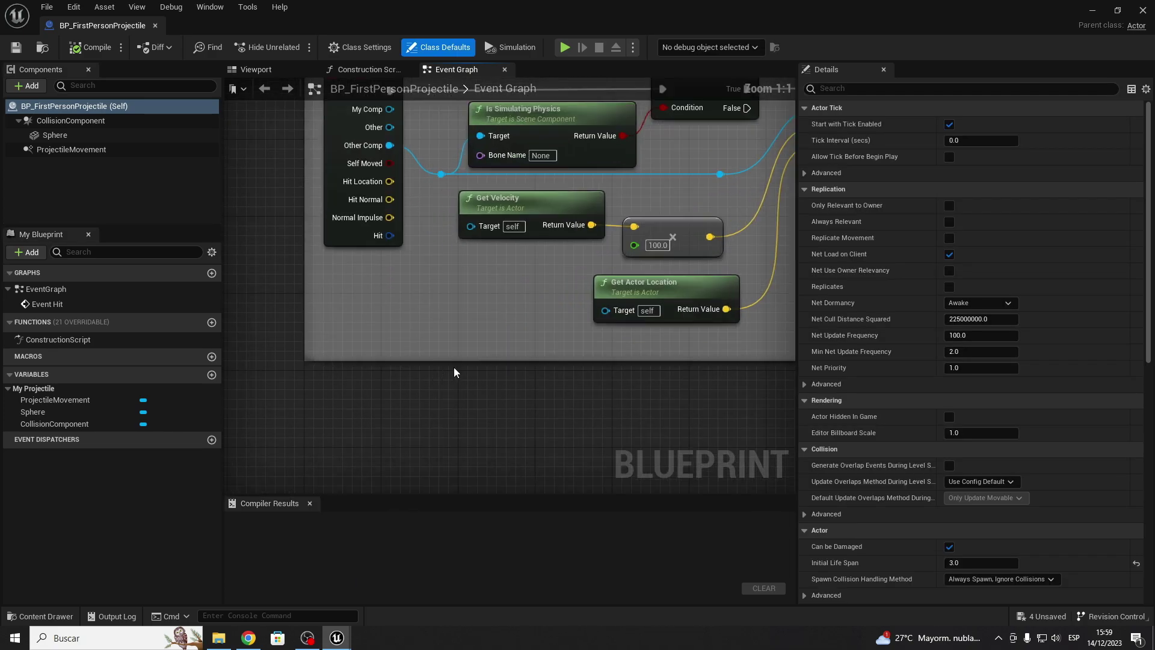
right_drag(601, 361, 276, 296)
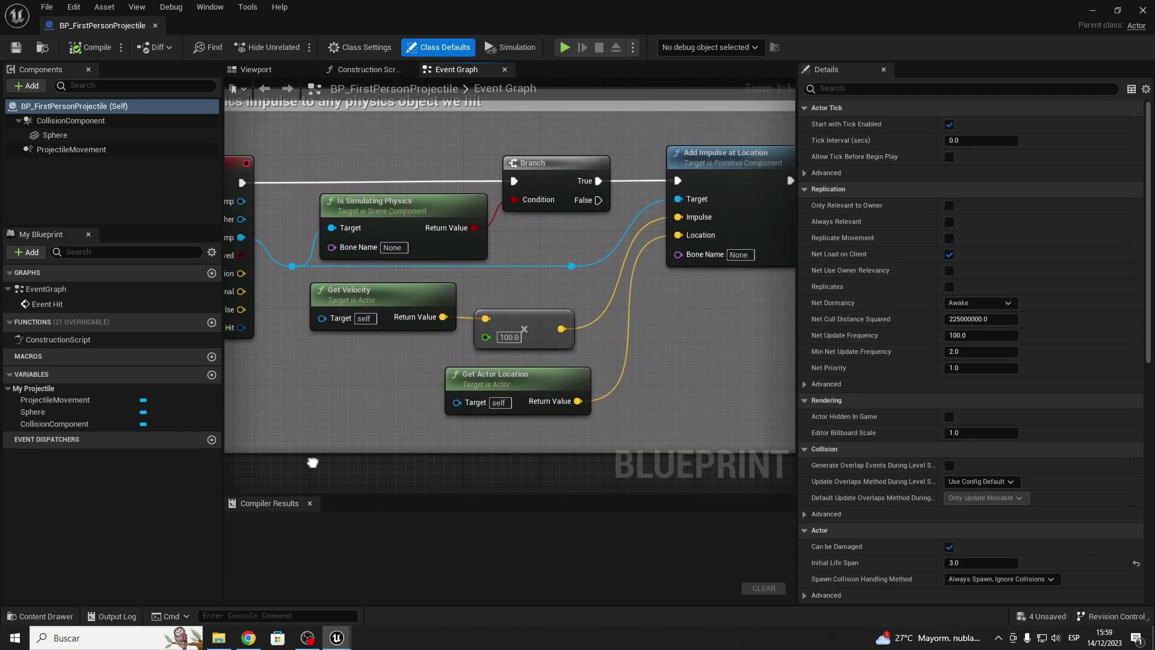
mouse_move(573, 390)
right_down()
mouse_move(646, 410)
mouse_move(706, 407)
right_up()
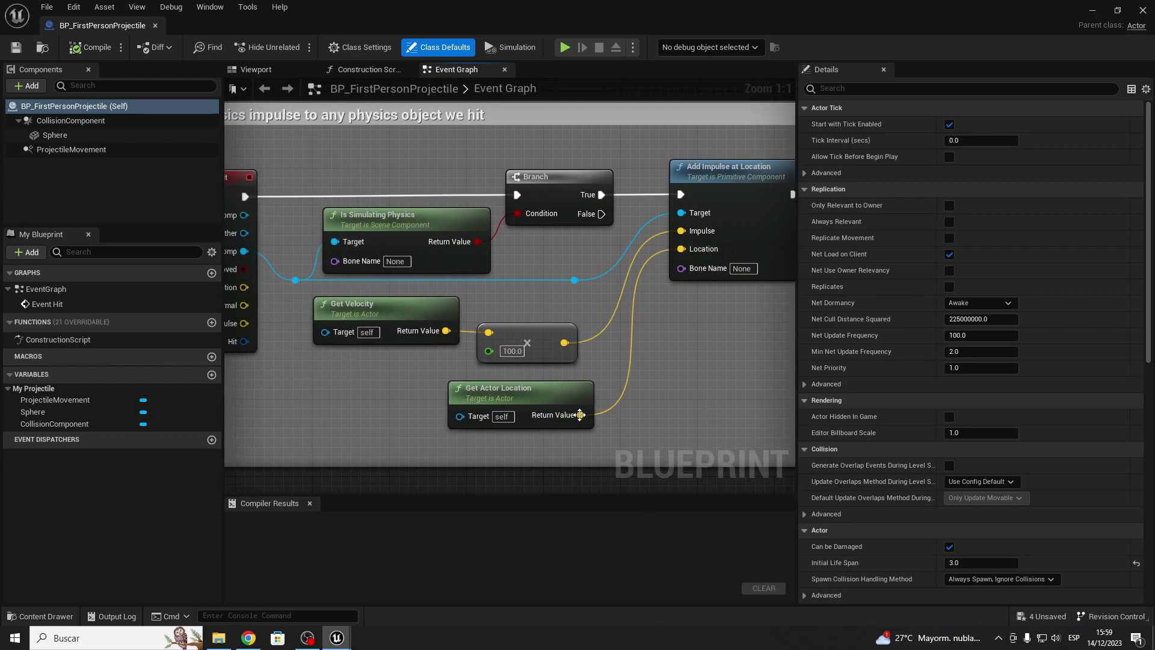
scroll(425, 388, down, 1)
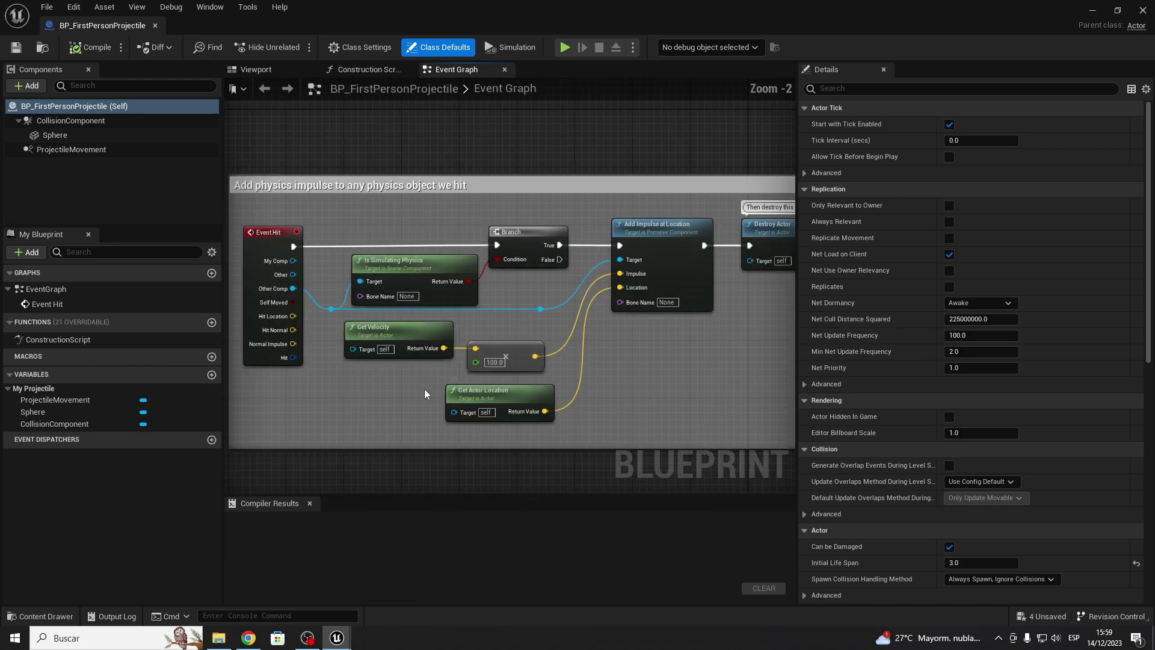
scroll(425, 388, down, 1)
scroll(297, 407, down, 1)
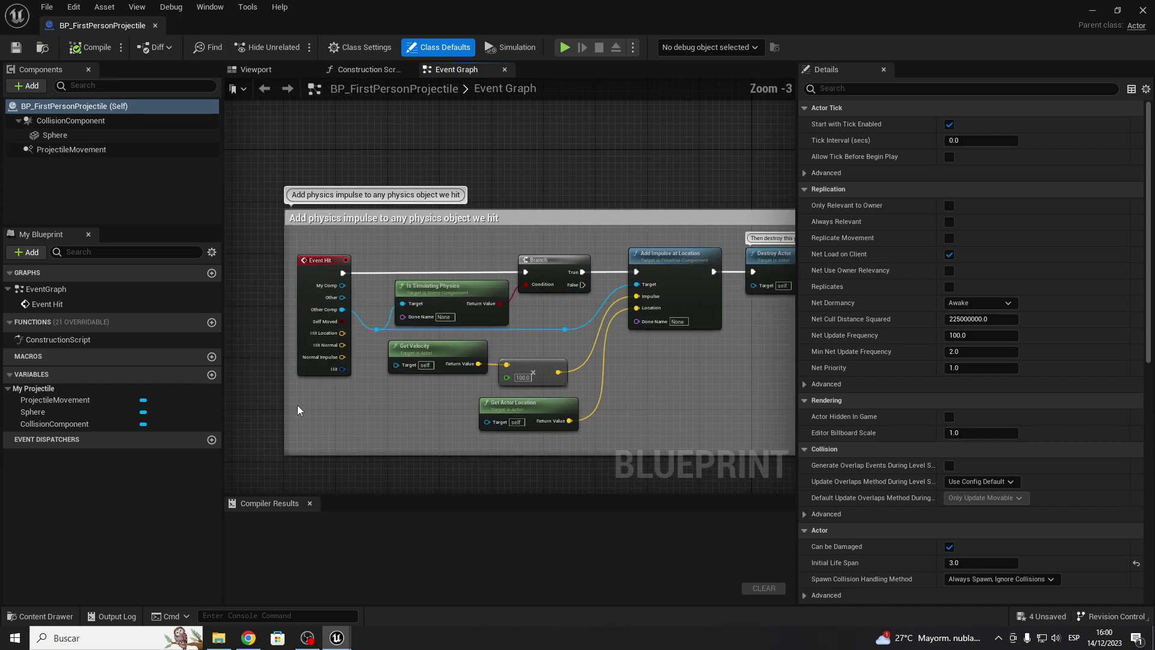
right_drag(297, 407, 351, 325)
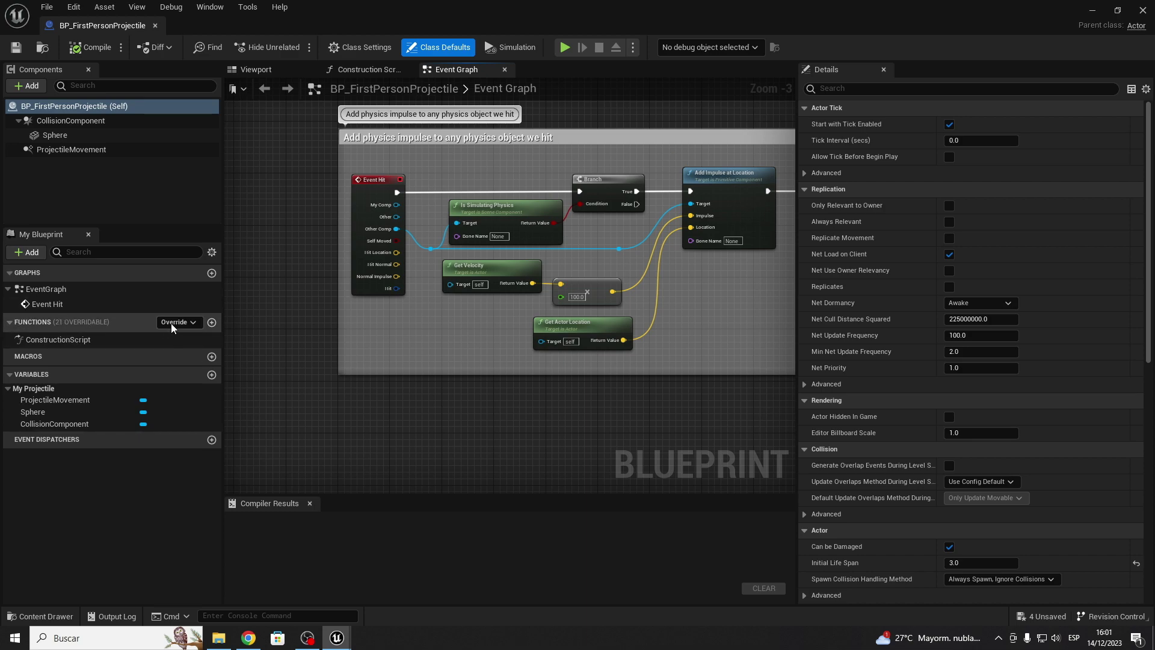
- Add a new function to BP_FirstPersonProjectile and name it SpawnDestroy
click(211, 323)
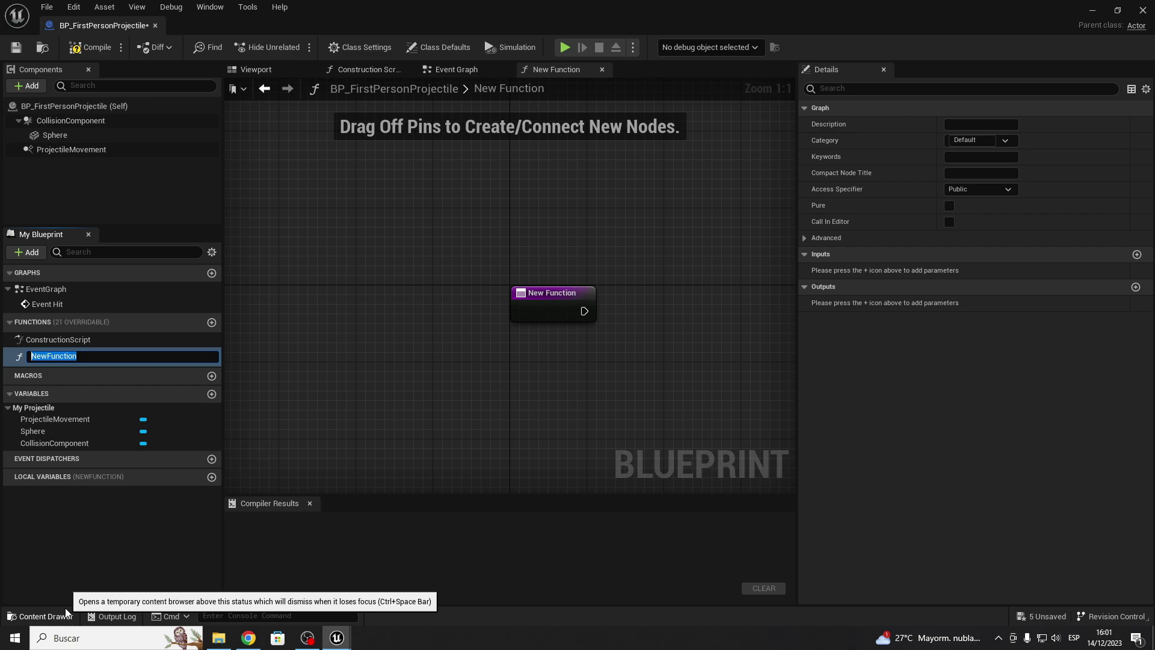
text(Spawn)
key(BackSpace)
key(BackSpace)
text(Dest)
text(roy)
key(Return)
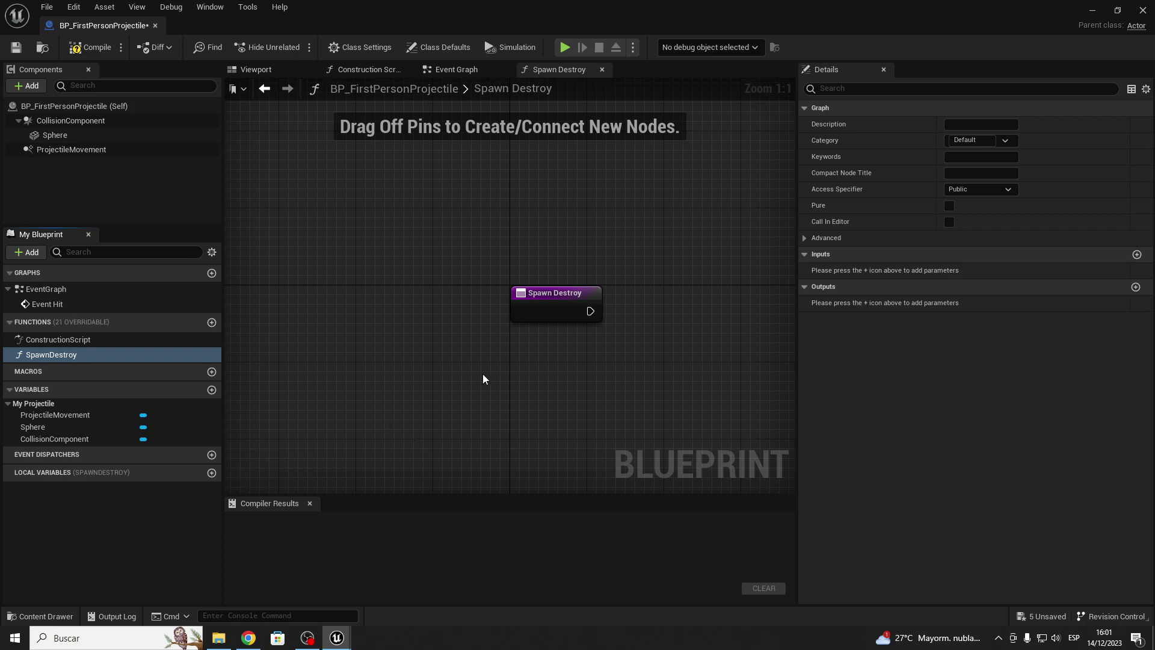
- Add a Spawn Actor from Class node wired after the SpawnDestroy entry node
right_drag(483, 374, 294, 343)
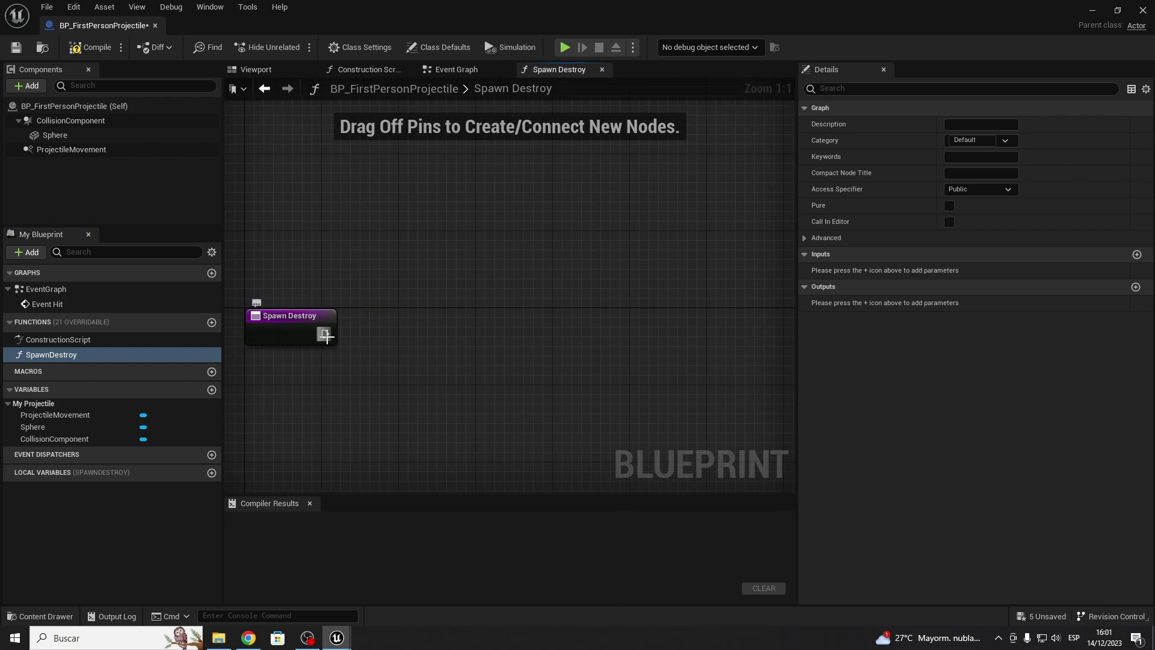
drag(325, 335, 442, 332)
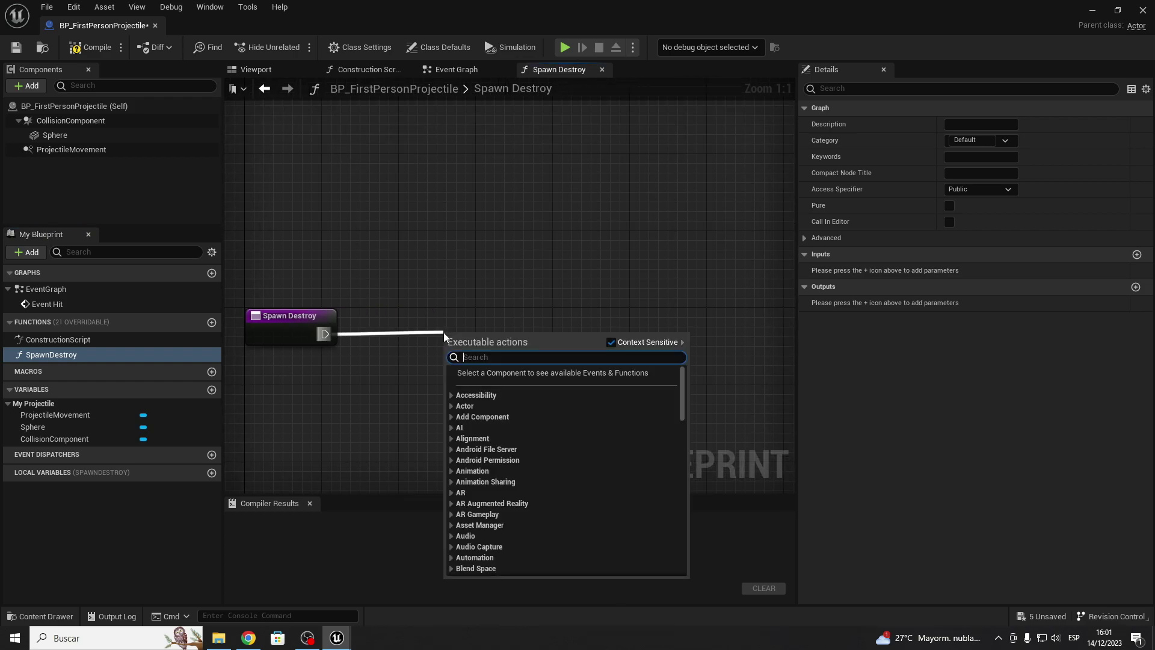
text(spawn)
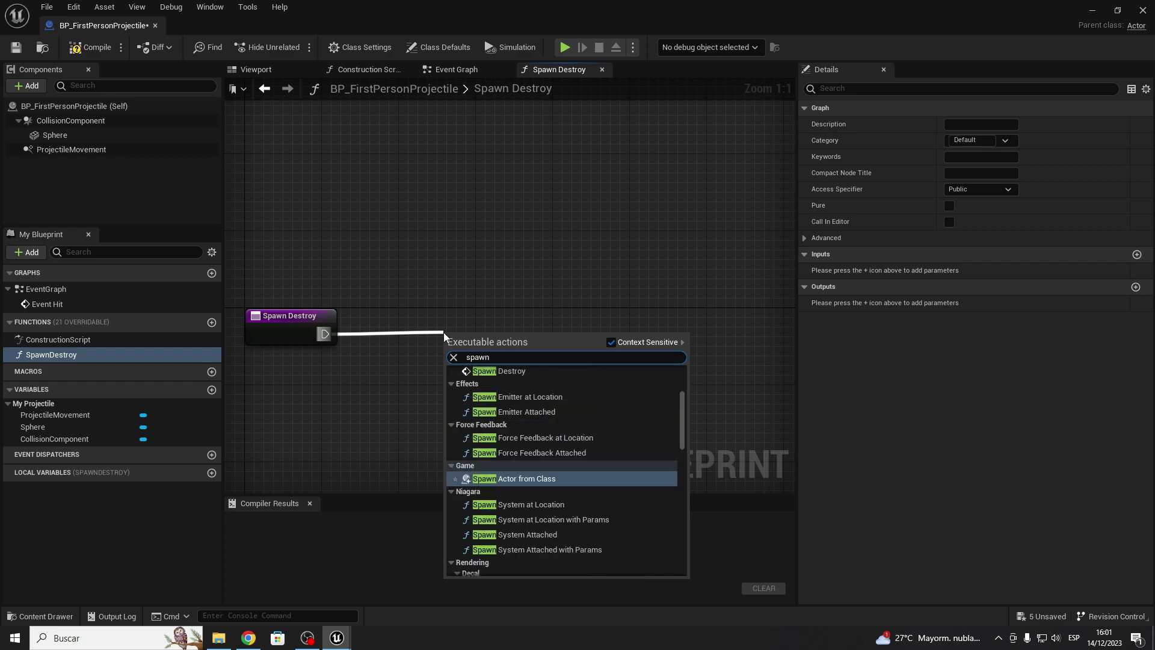
key(Return)
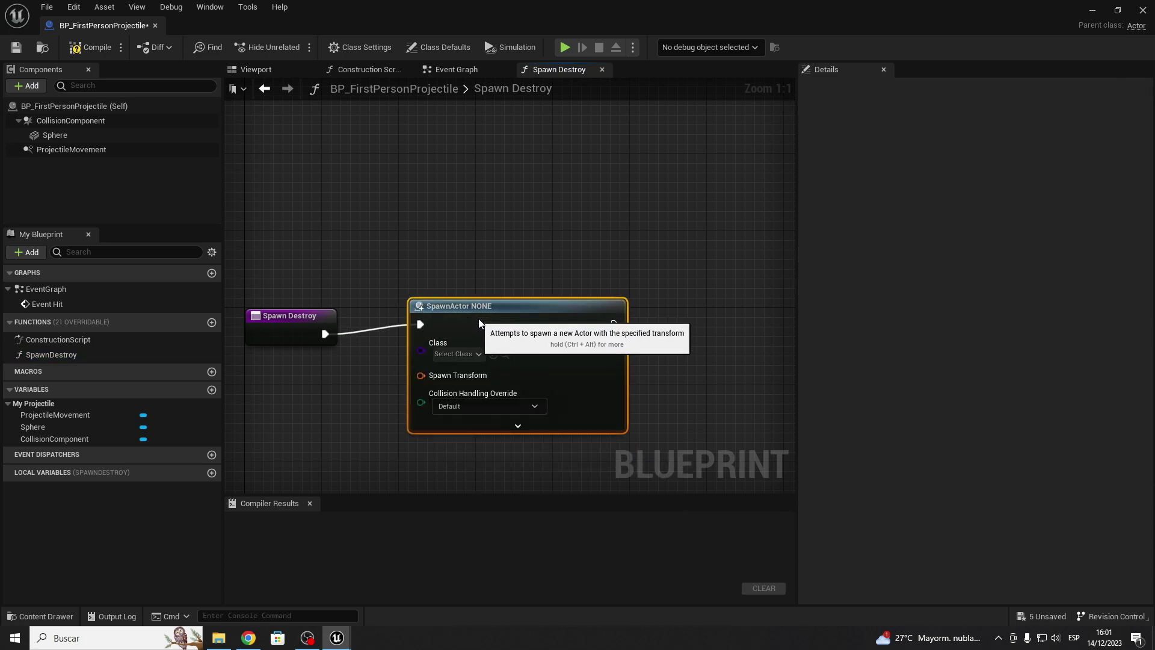
drag(474, 309, 512, 329)
right_drag(438, 359, 433, 251)
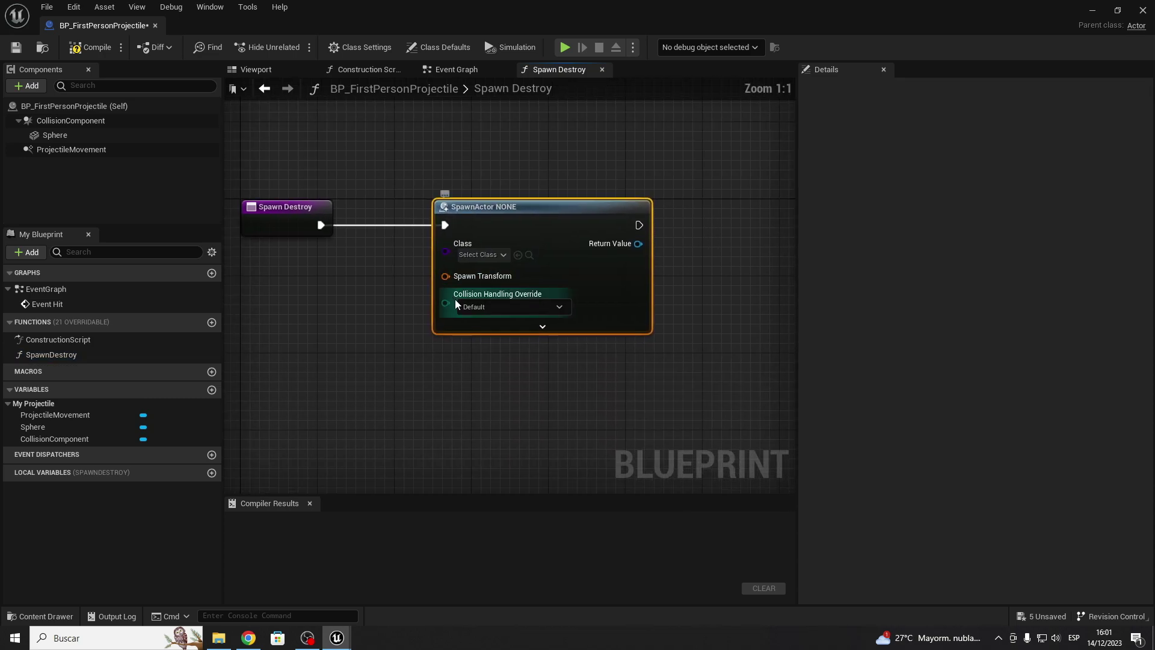
- Set the spawn class to FS_MasterField and compile, which reports invalid Spawn Transform errors
click(479, 256)
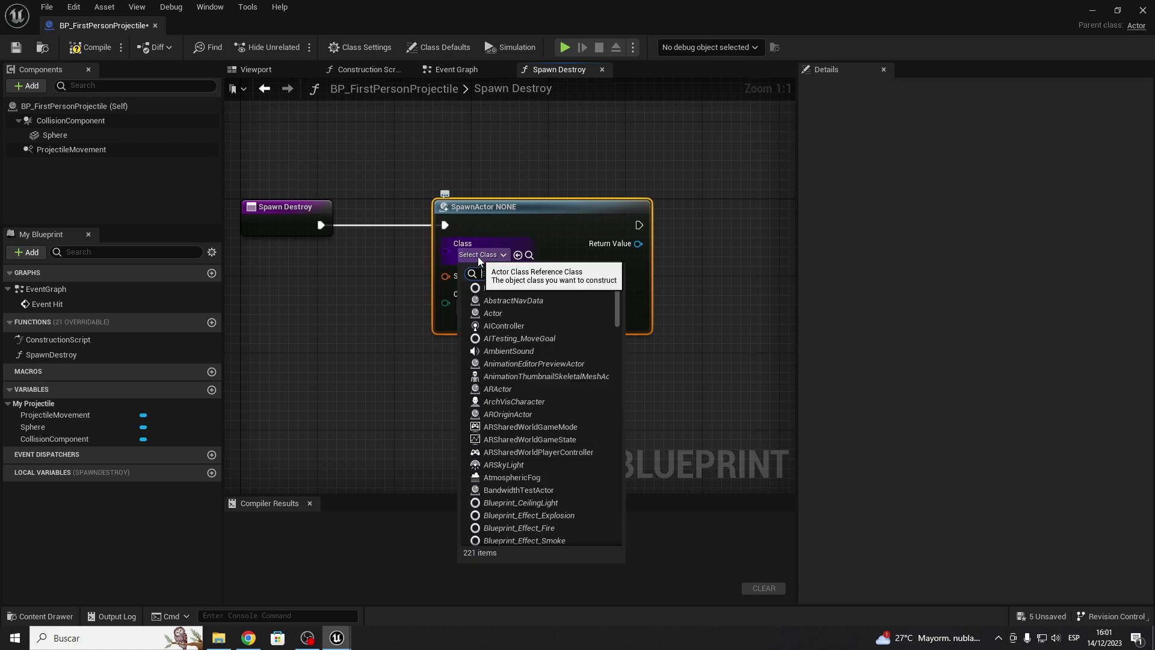
text(b)
text(aster)
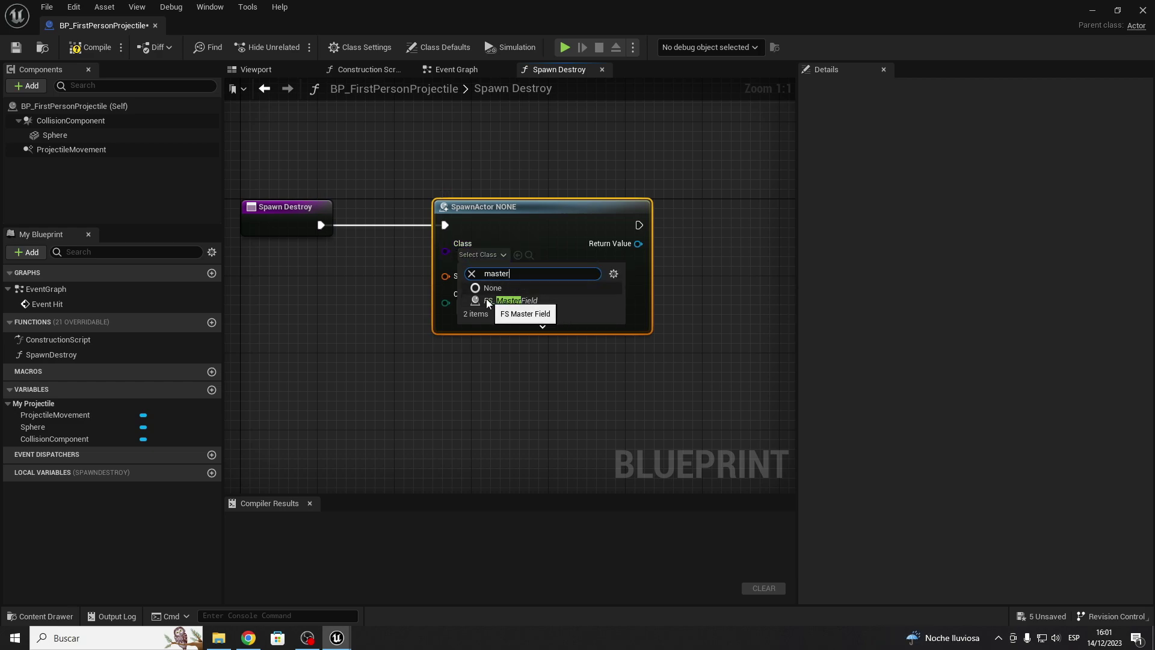
click(516, 300)
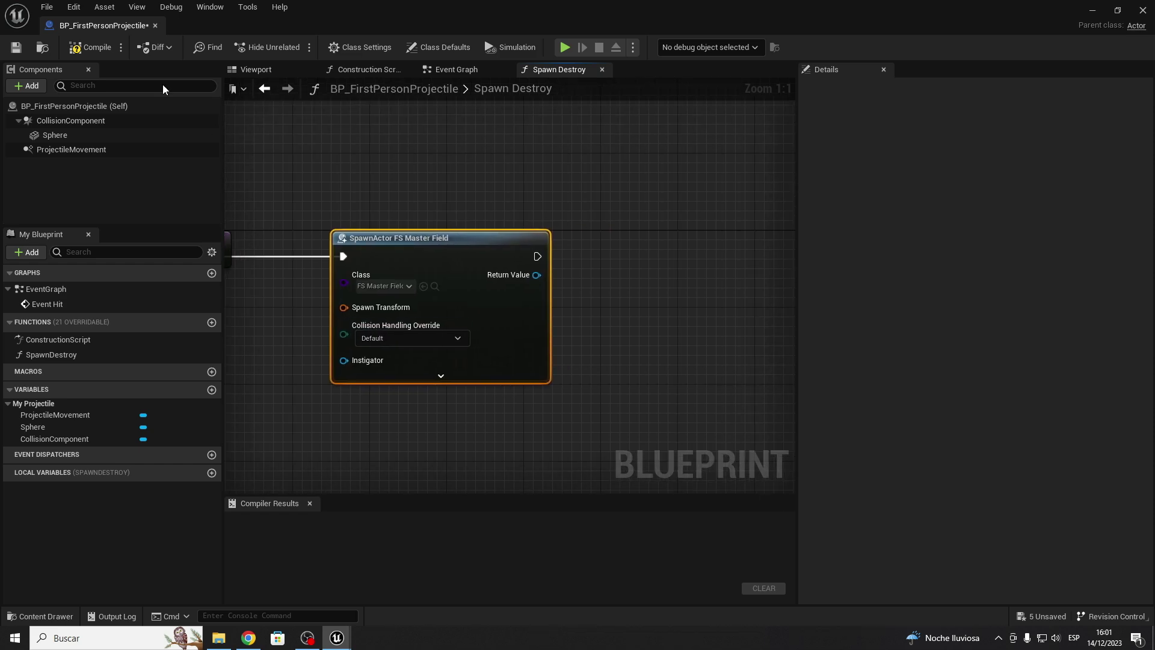
click(92, 49)
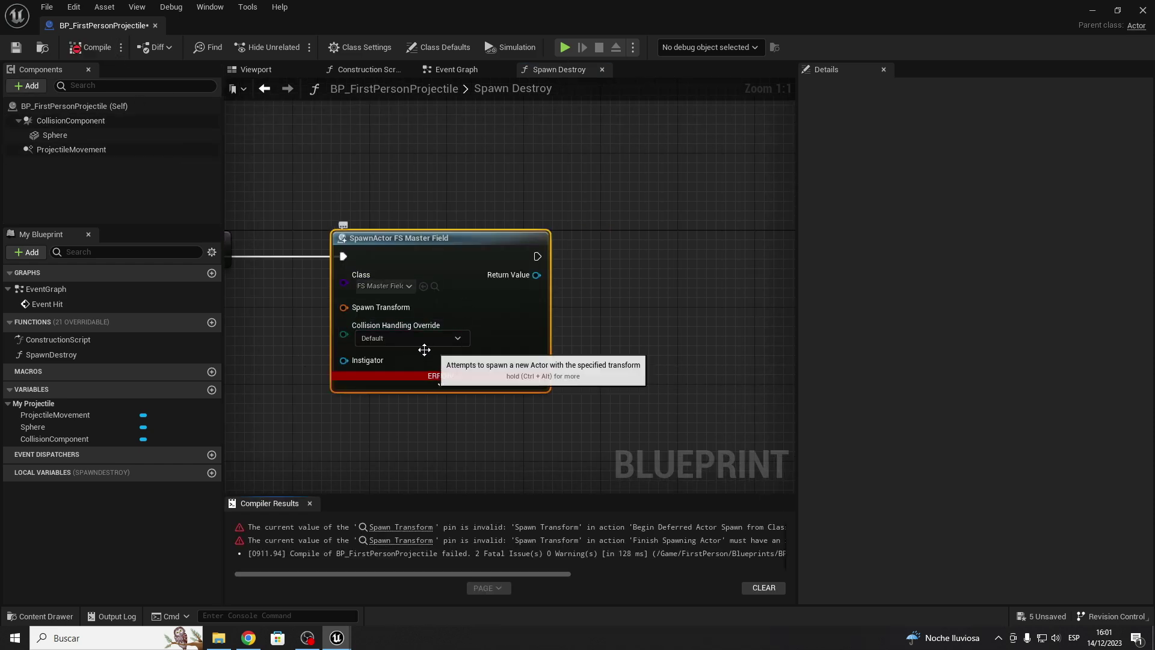
- Add a Set Life Span node from the spawned field's Return Value, placed after the spawn node
right_drag(589, 303, 595, 327)
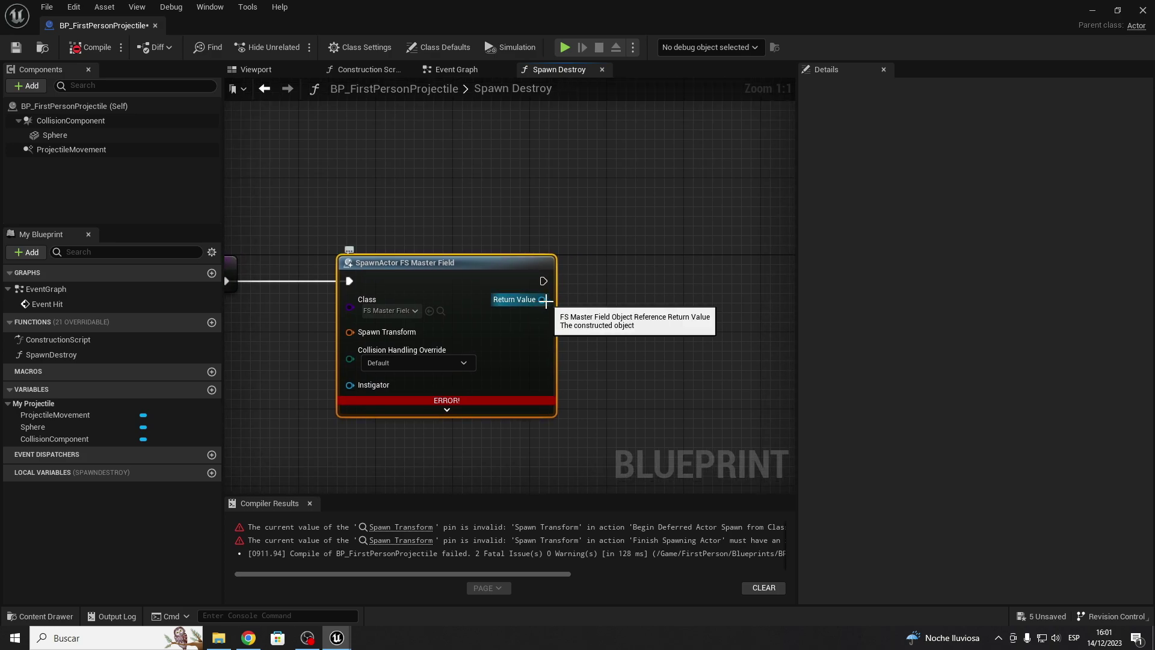
right_drag(593, 311, 539, 315)
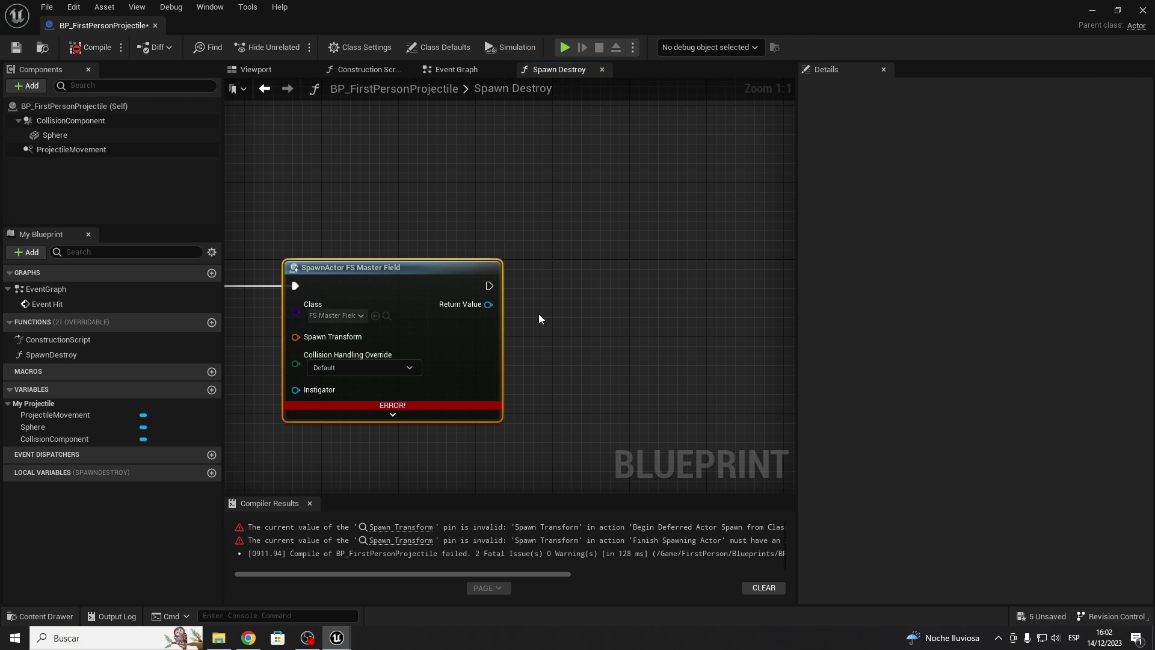
click(539, 313)
right_drag(540, 312, 466, 311)
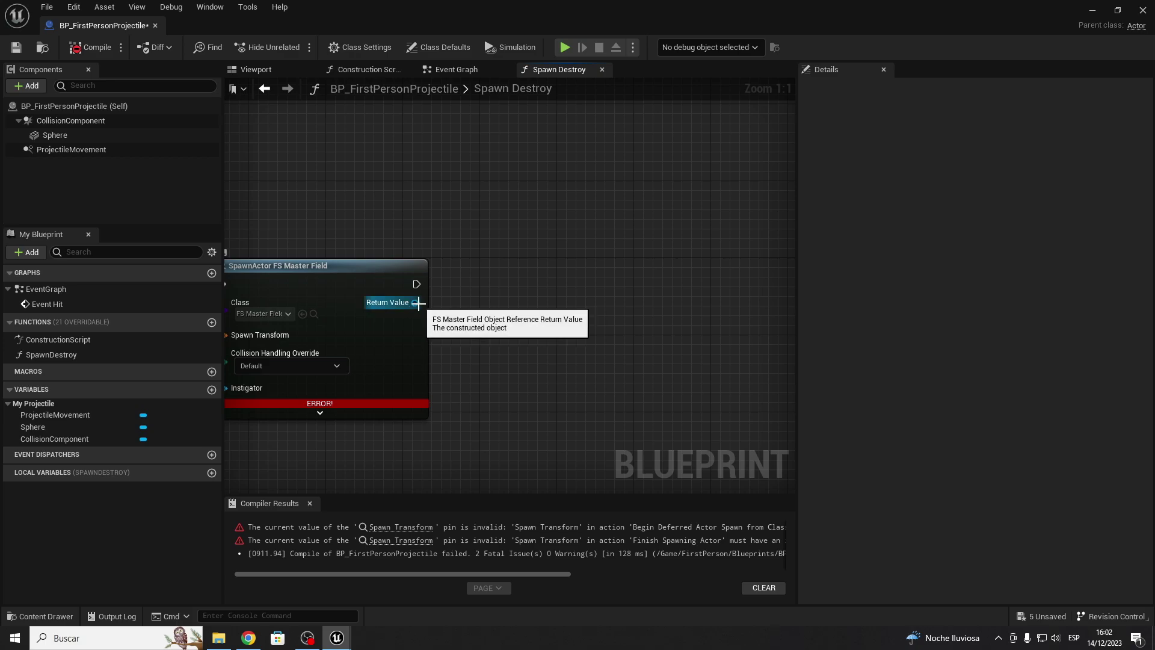
drag(418, 303, 515, 304)
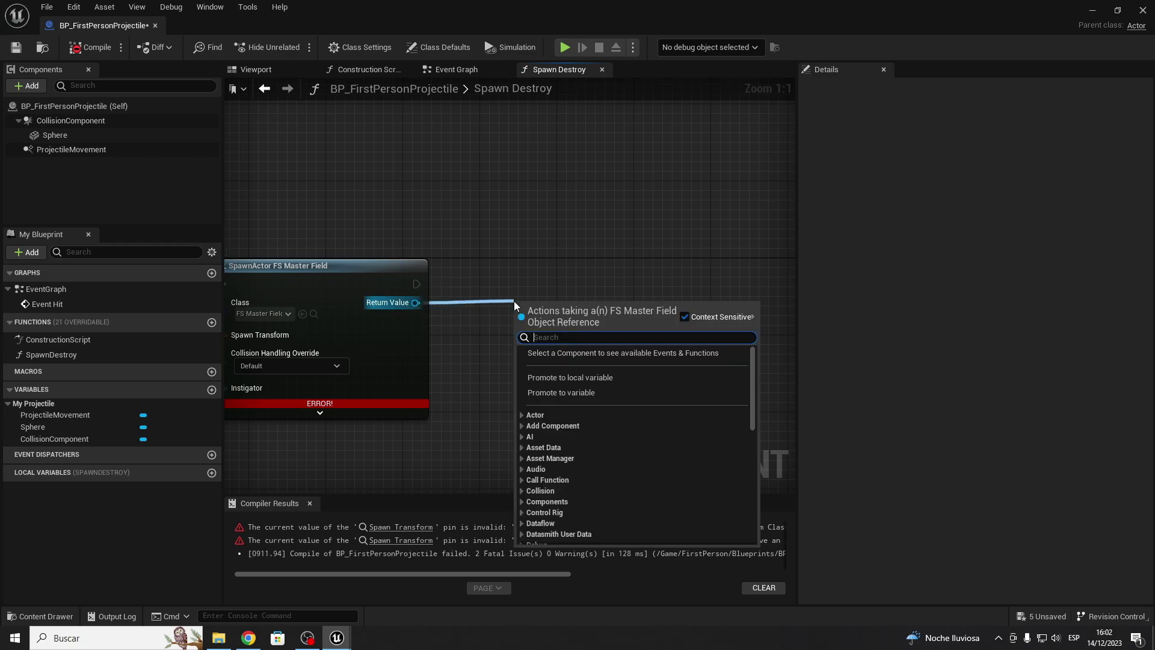
text(so)
key(BackSpace)
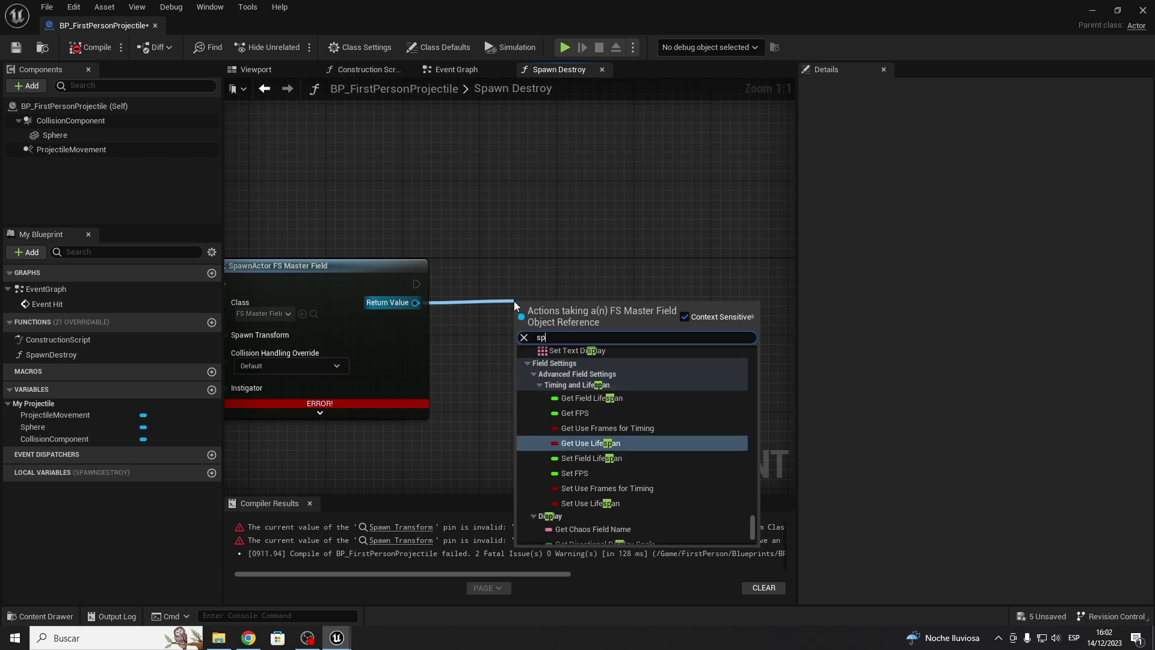
text(pe)
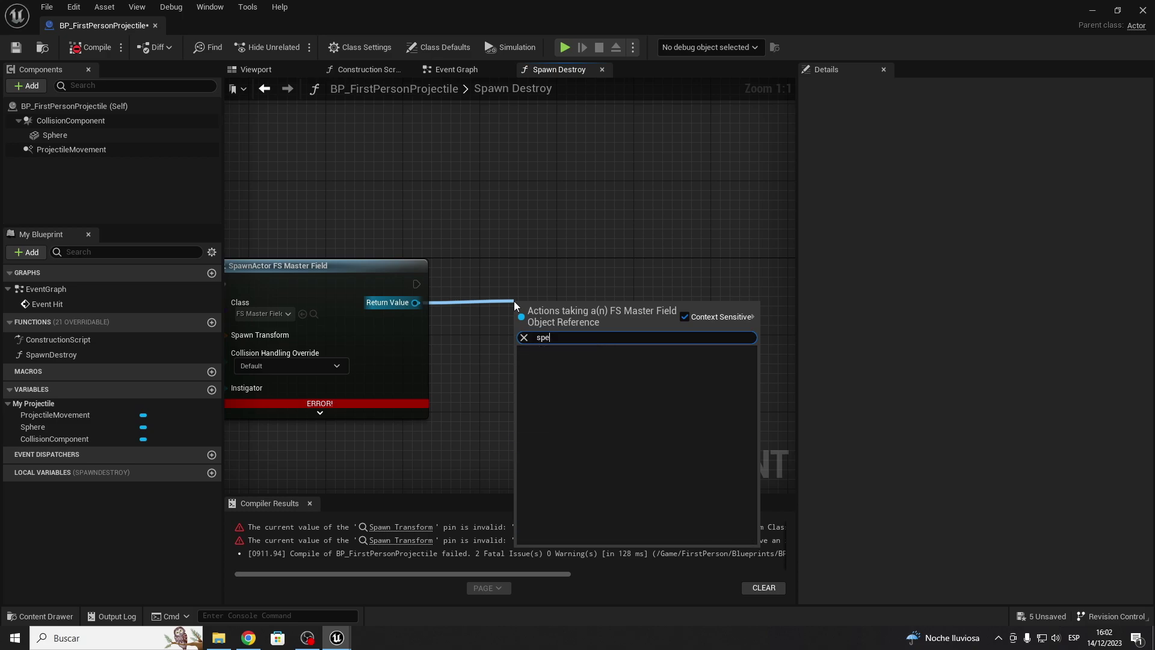
key(BackSpace)
text(a)
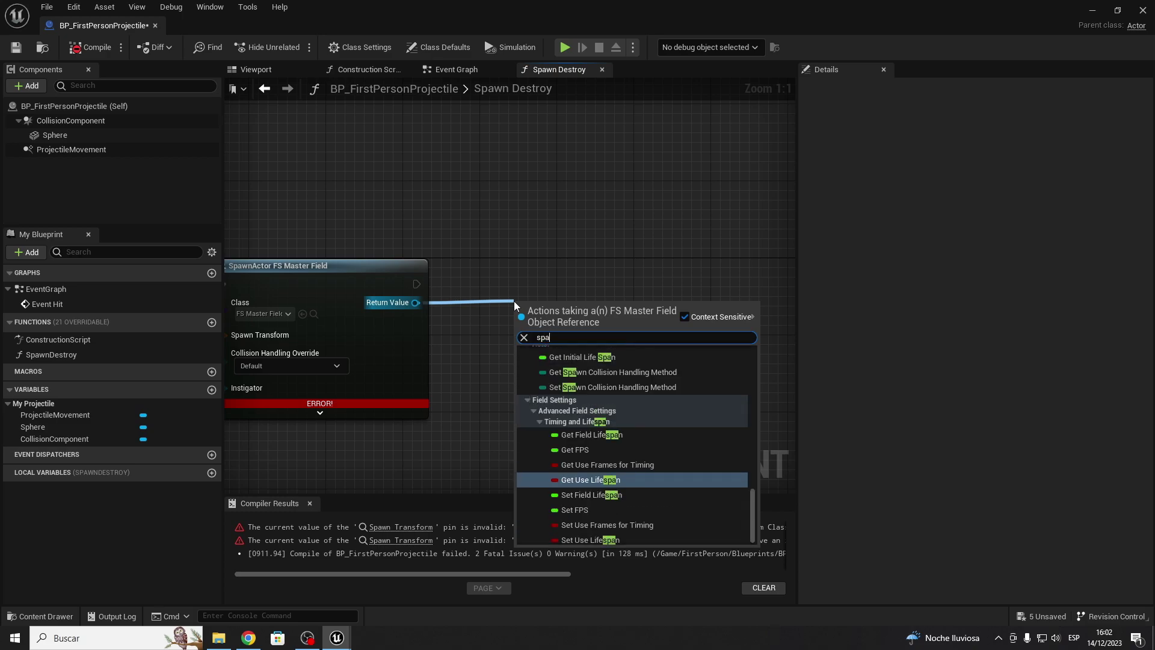
text(n)
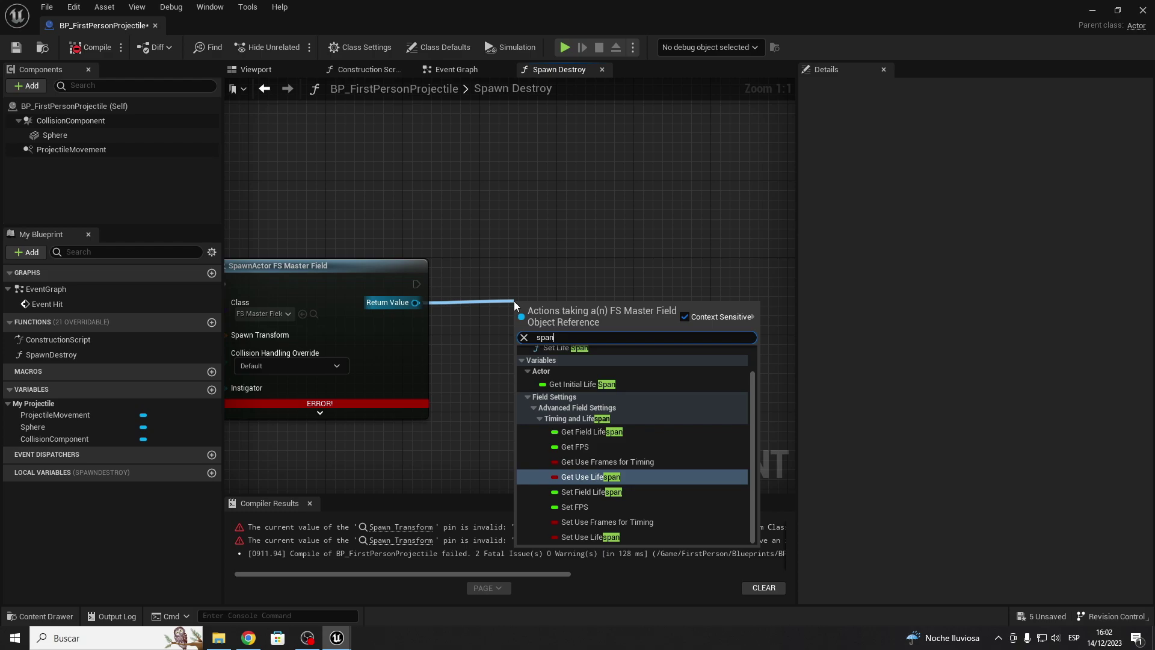
text( l)
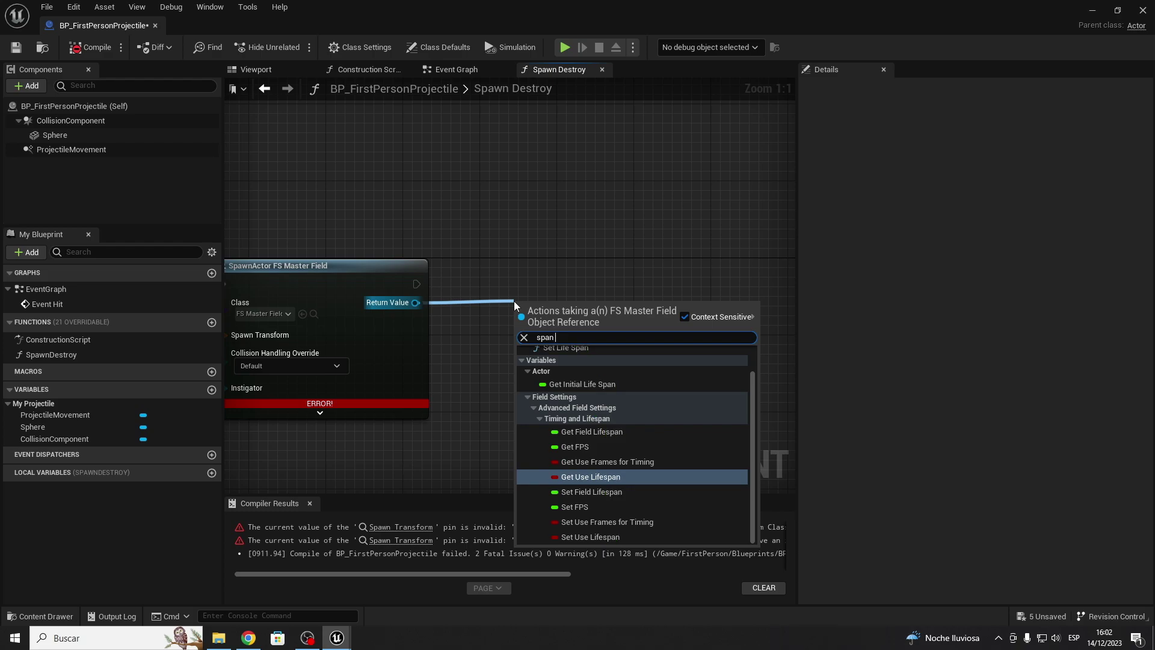
text(if)
text(e)
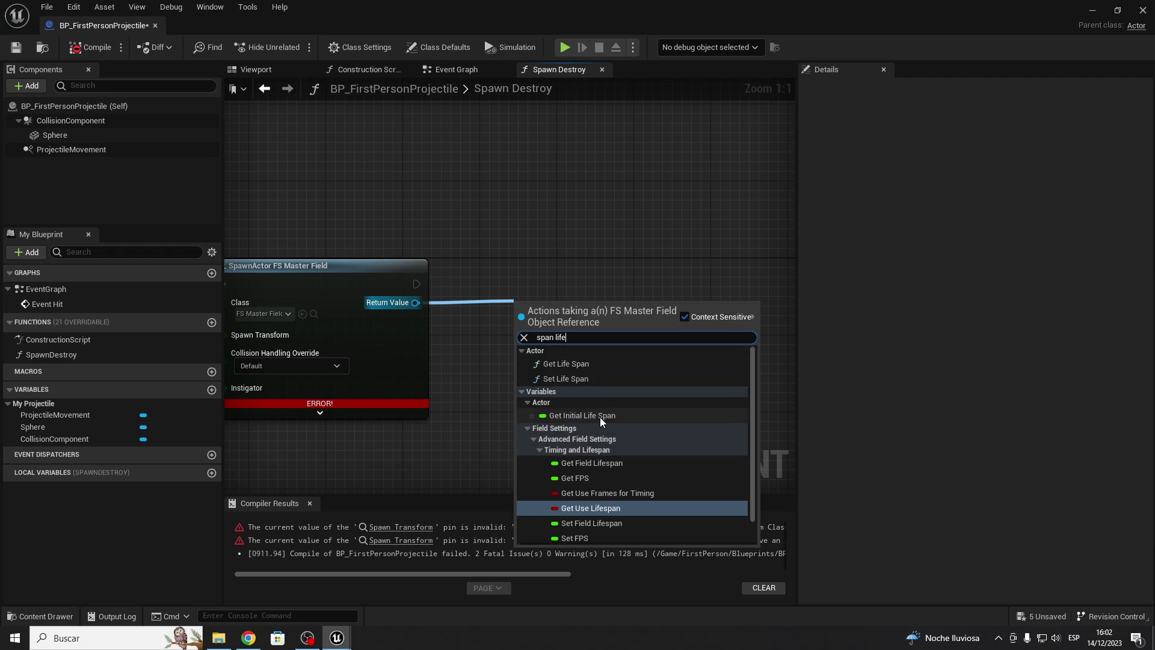
click(584, 379)
drag(553, 319, 577, 272)
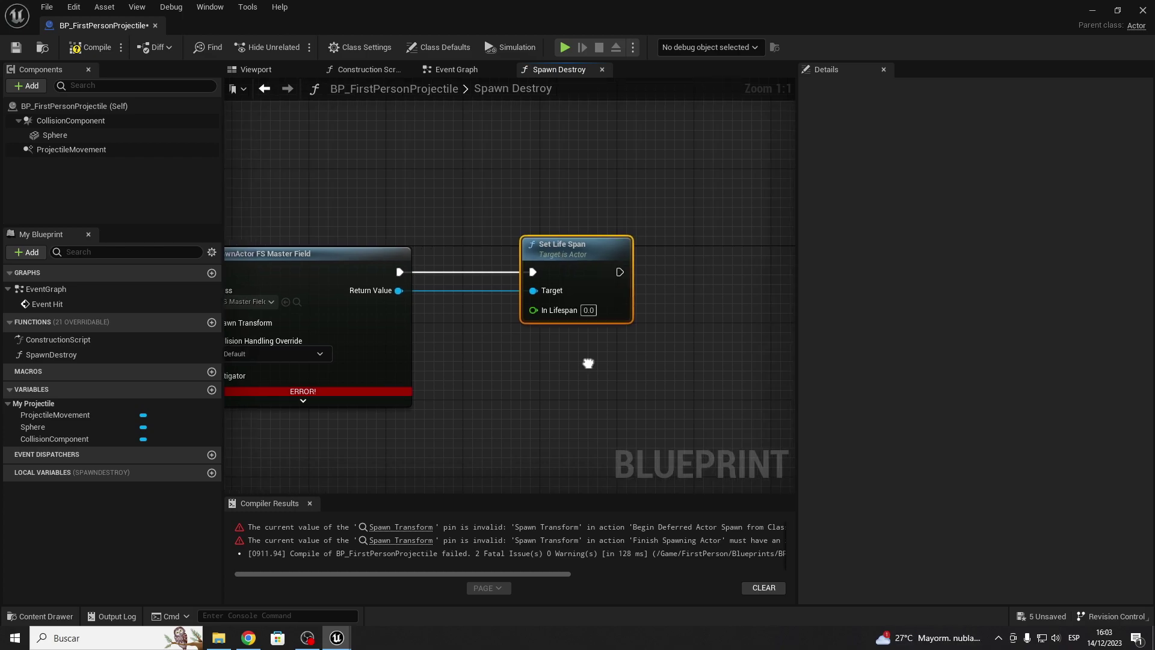
- Set the lifespan to 0.1 and add a CE Trigger on the spawned field after it
click(580, 305)
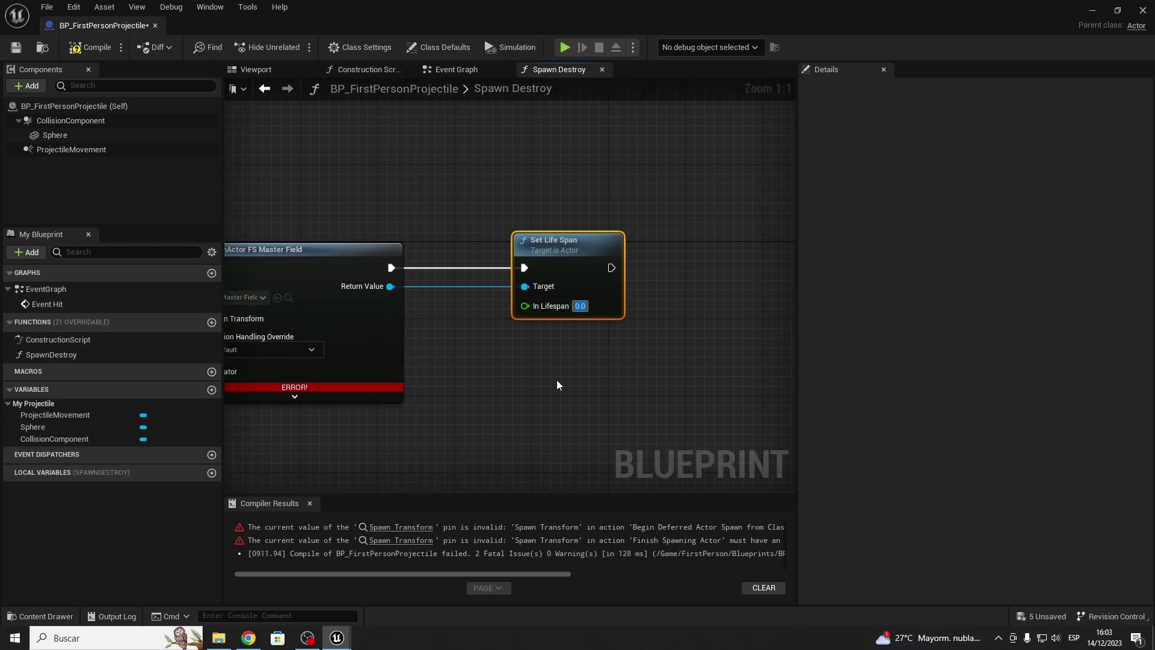
text(0.1)
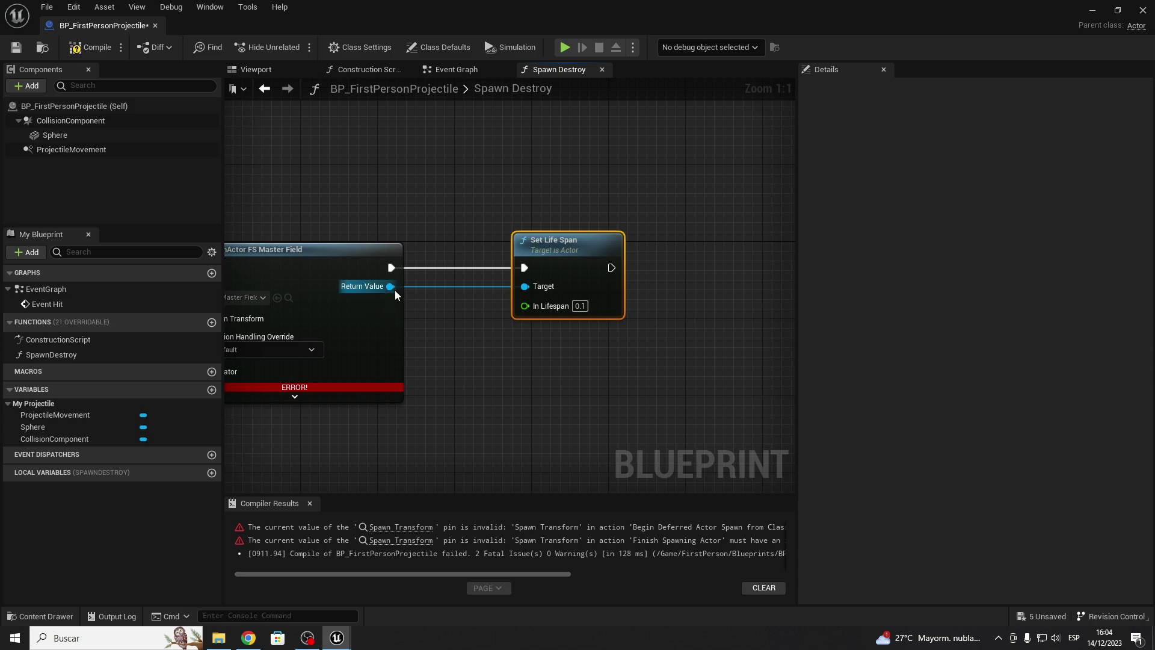
drag(390, 287, 638, 384)
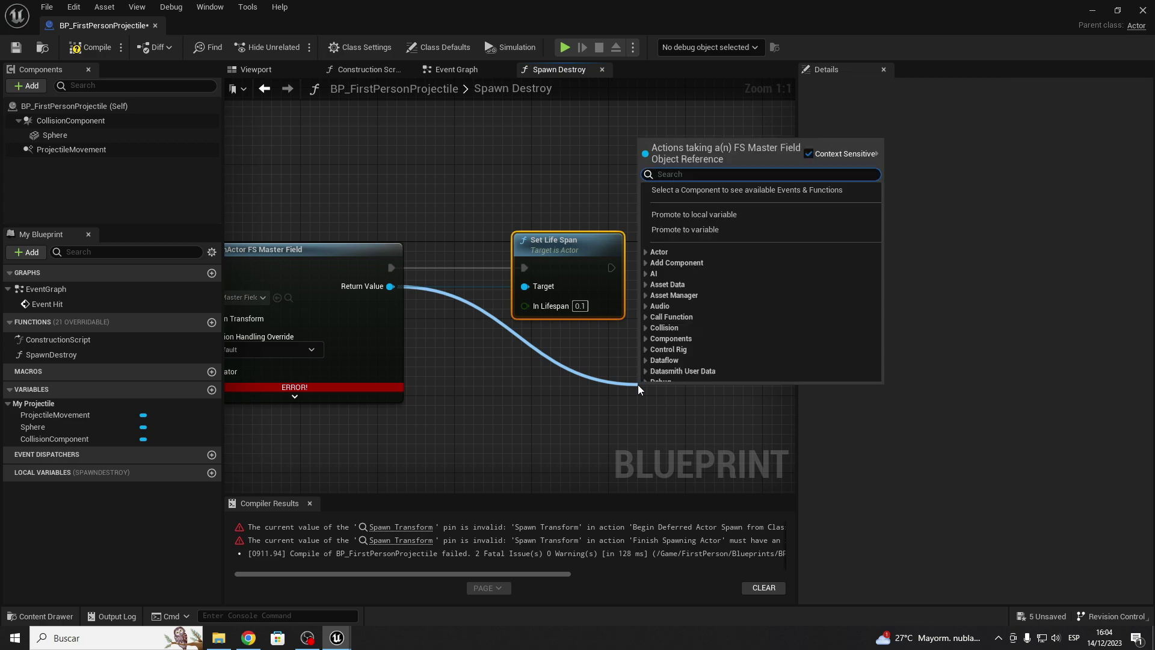
text(ce tr)
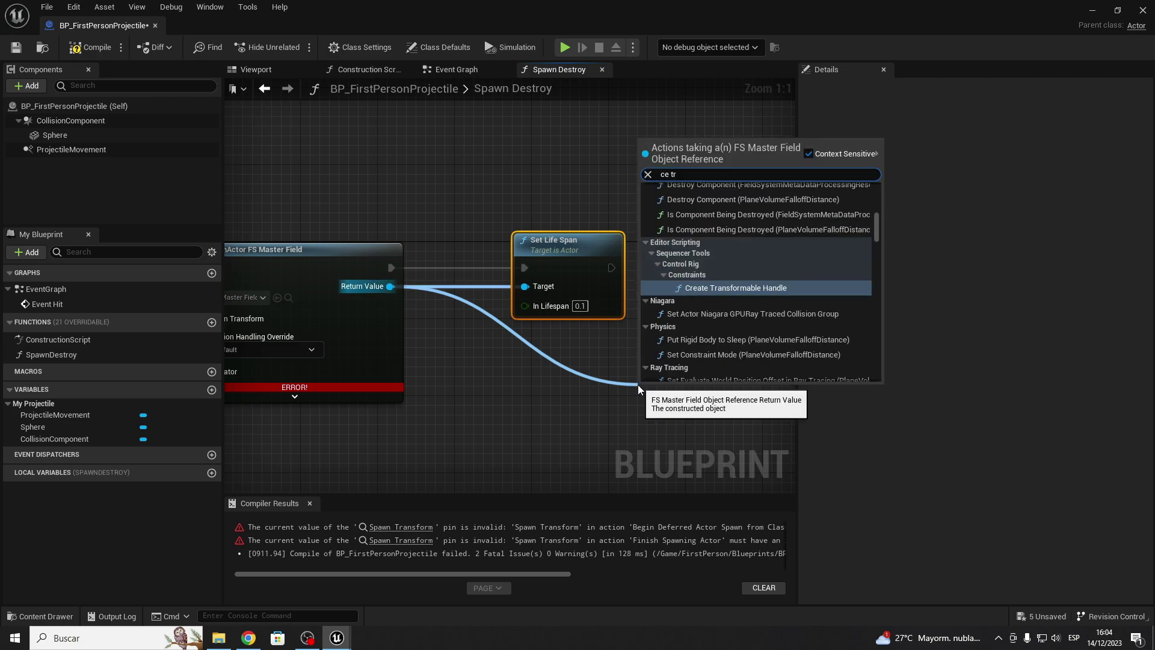
text(i)
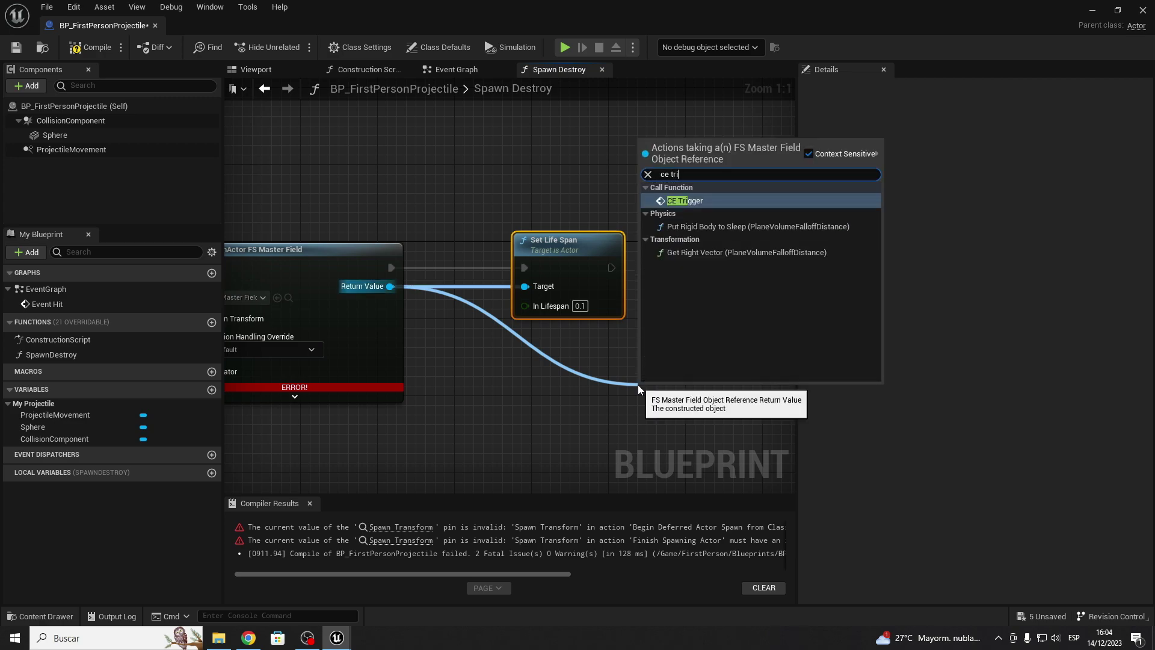
click(712, 201)
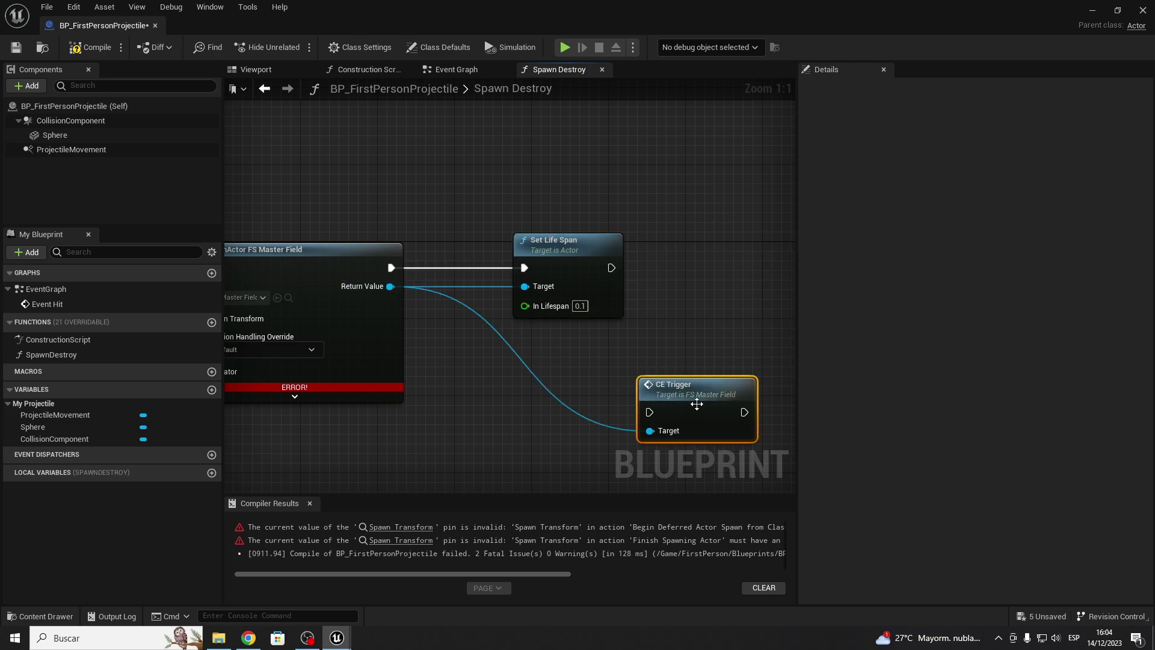
mouse_move(697, 404)
mouse_down()
mouse_move(676, 259)
mouse_move(528, 260)
mouse_up()
click(579, 277)
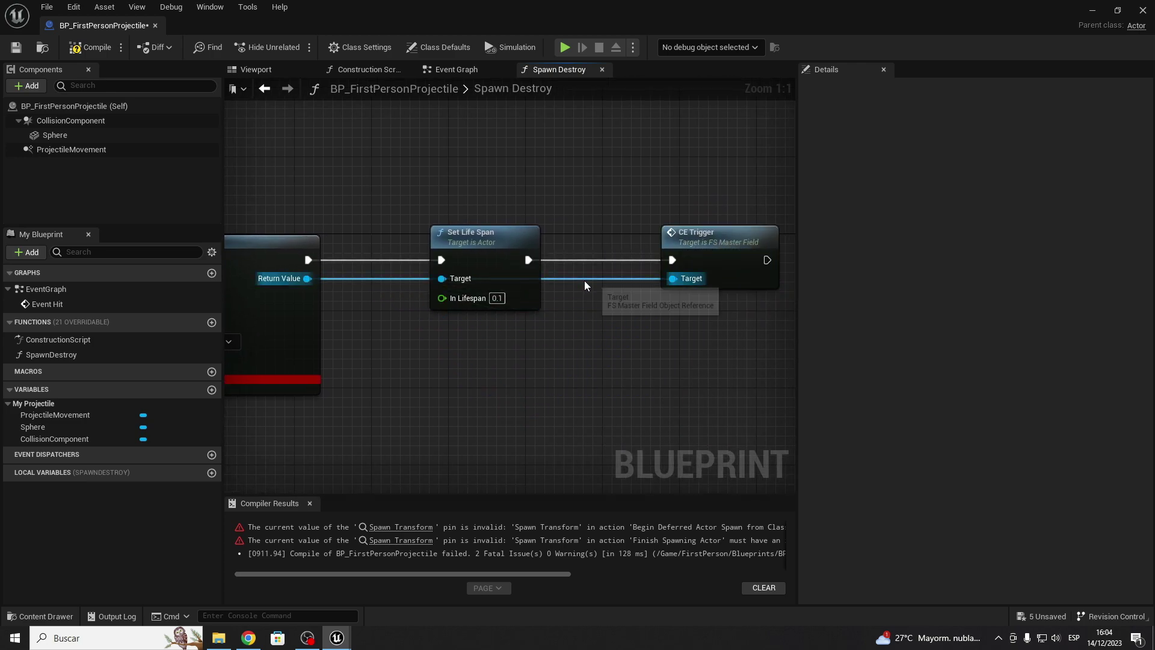
- Add two reroute points so the target wire runs neatly below the nodes
double_click(583, 280)
drag(576, 280, 595, 393)
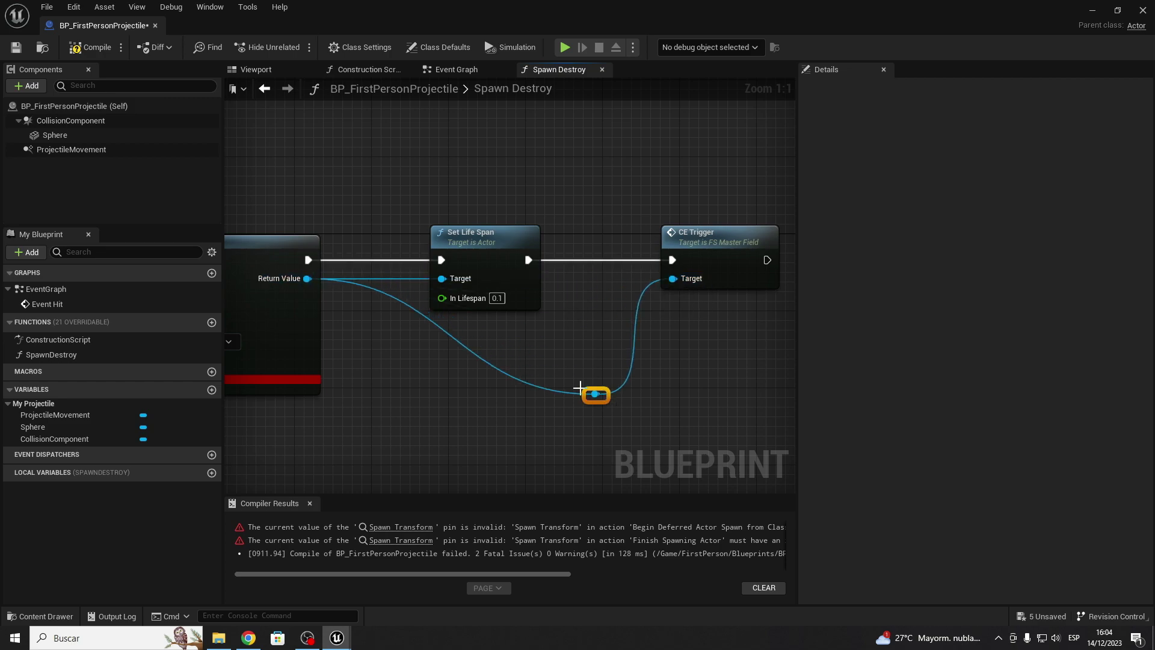
double_click(458, 348)
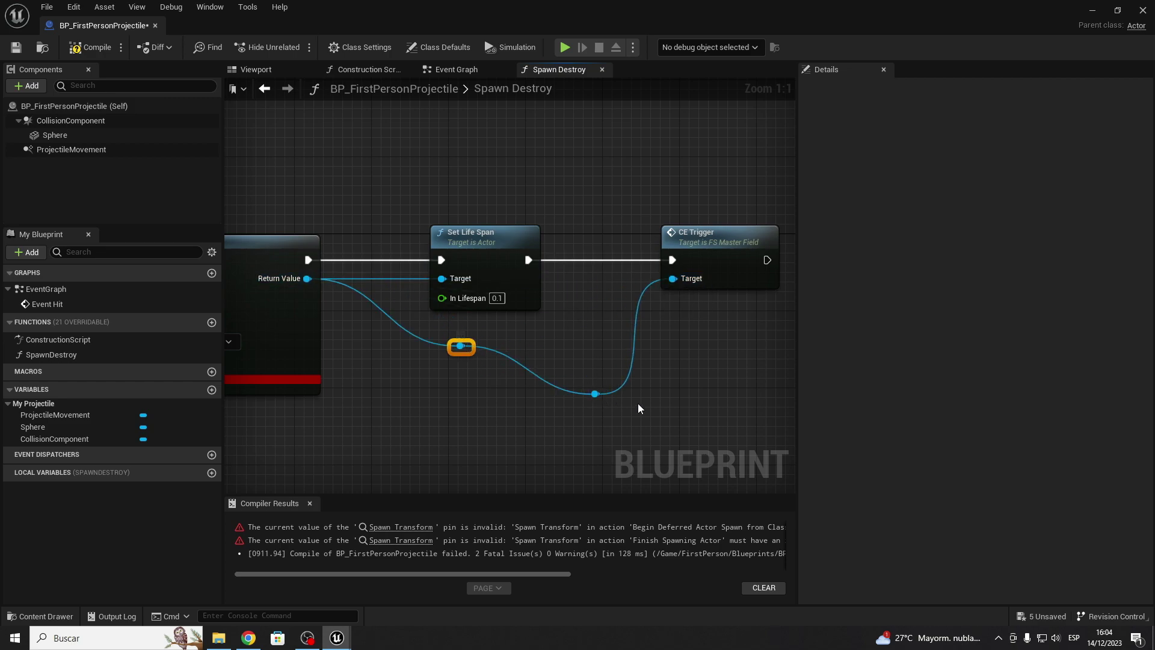
drag(604, 392, 568, 347)
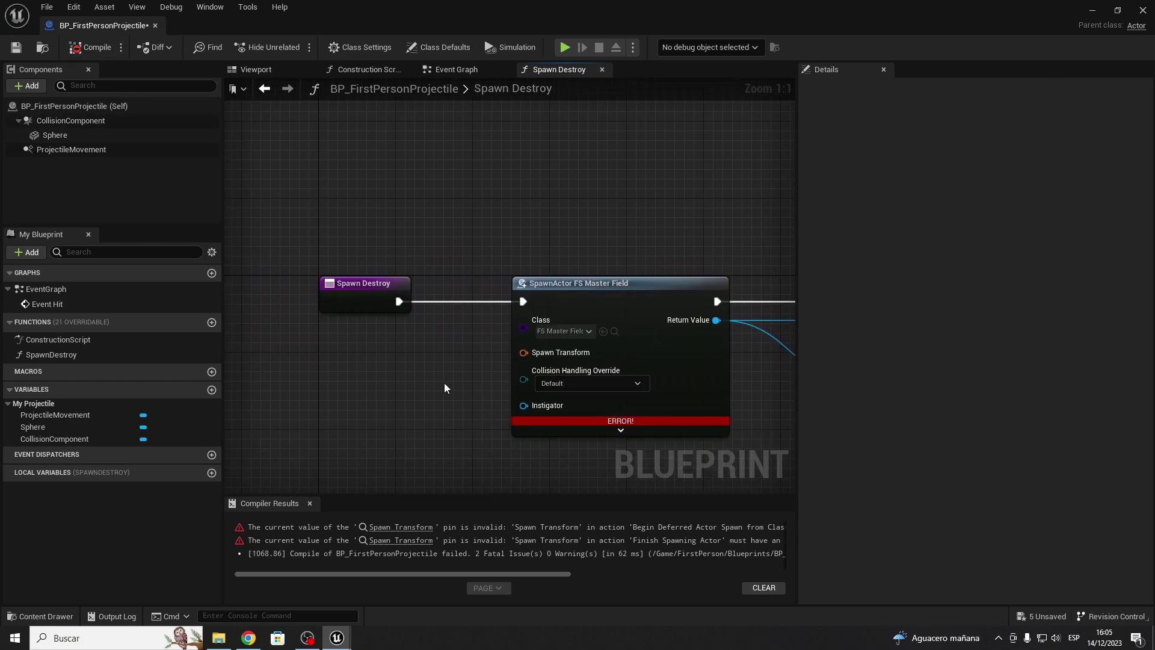
- Create a SpawnTransform function input feeding the spawn node's transform, then compile successfully
right_click(521, 349)
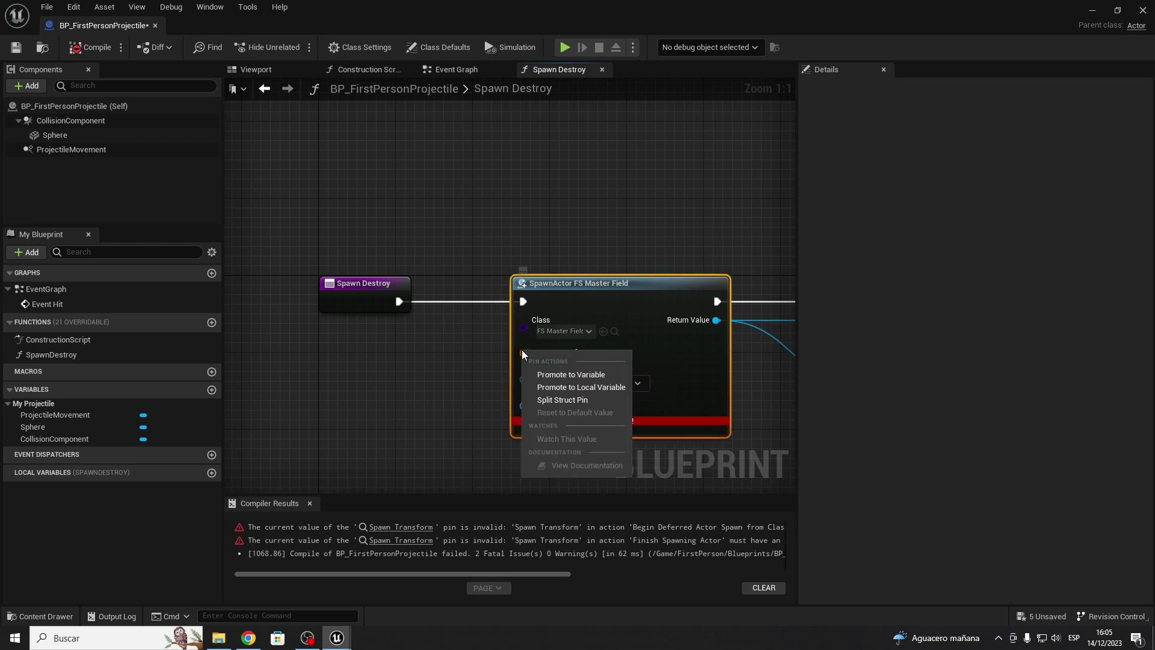
click(425, 371)
drag(523, 353, 374, 304)
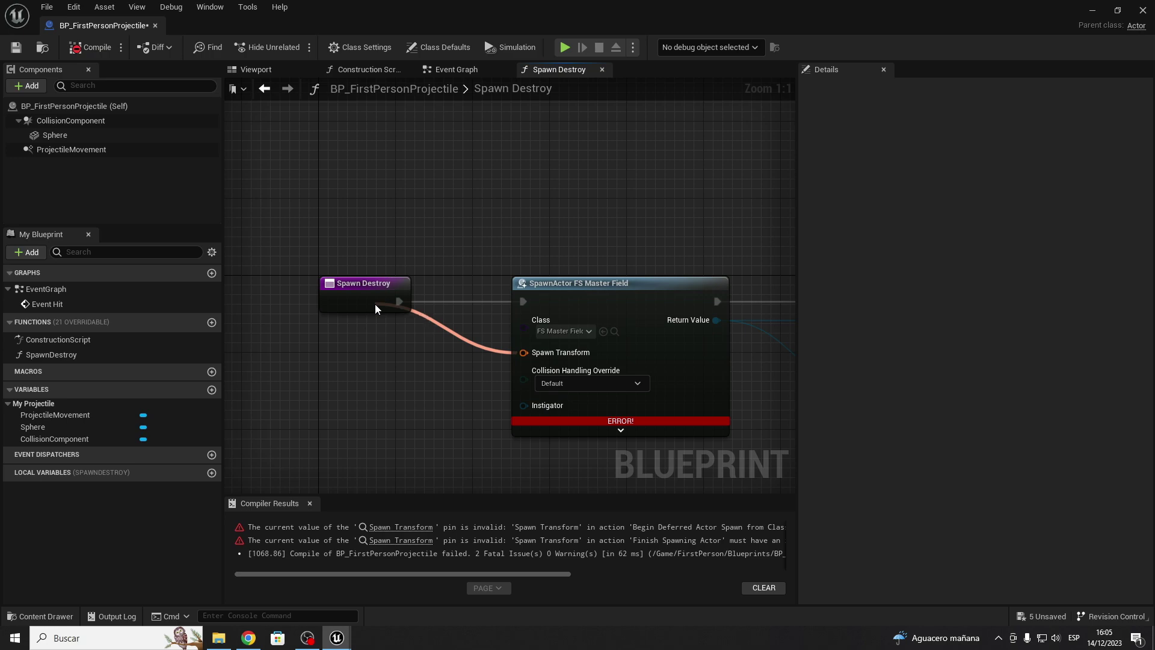
click(339, 325)
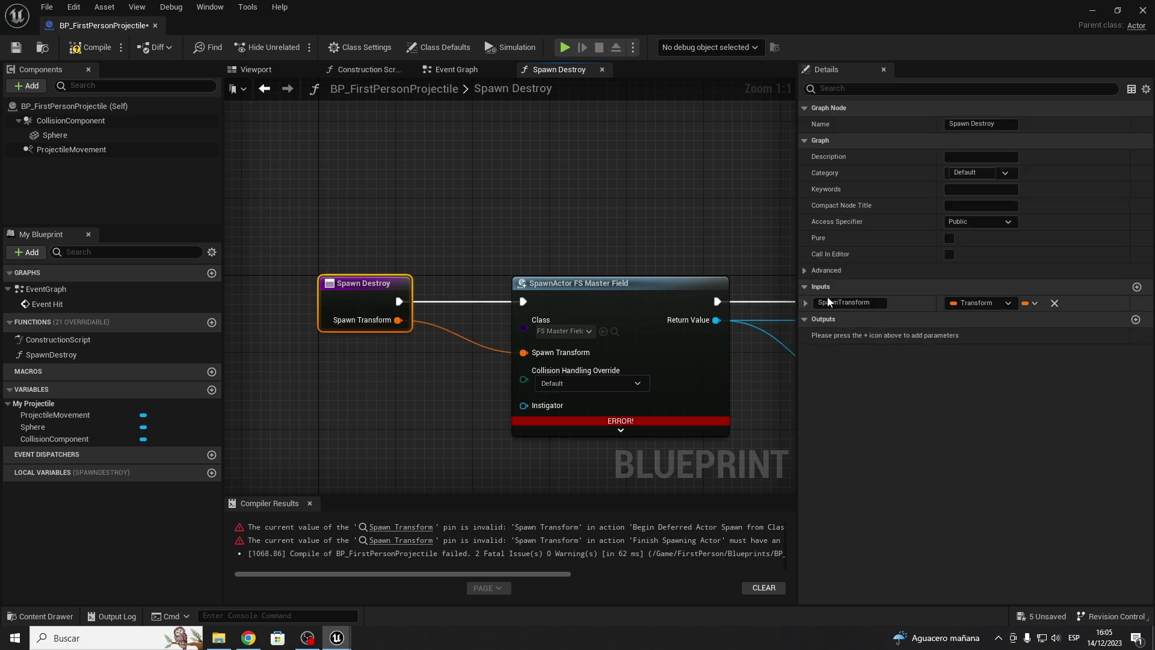
click(90, 47)
- Switch briefly to the FirstPersonMap level, then return to the SpawnDestroy graph
right_drag(395, 413, 447, 431)
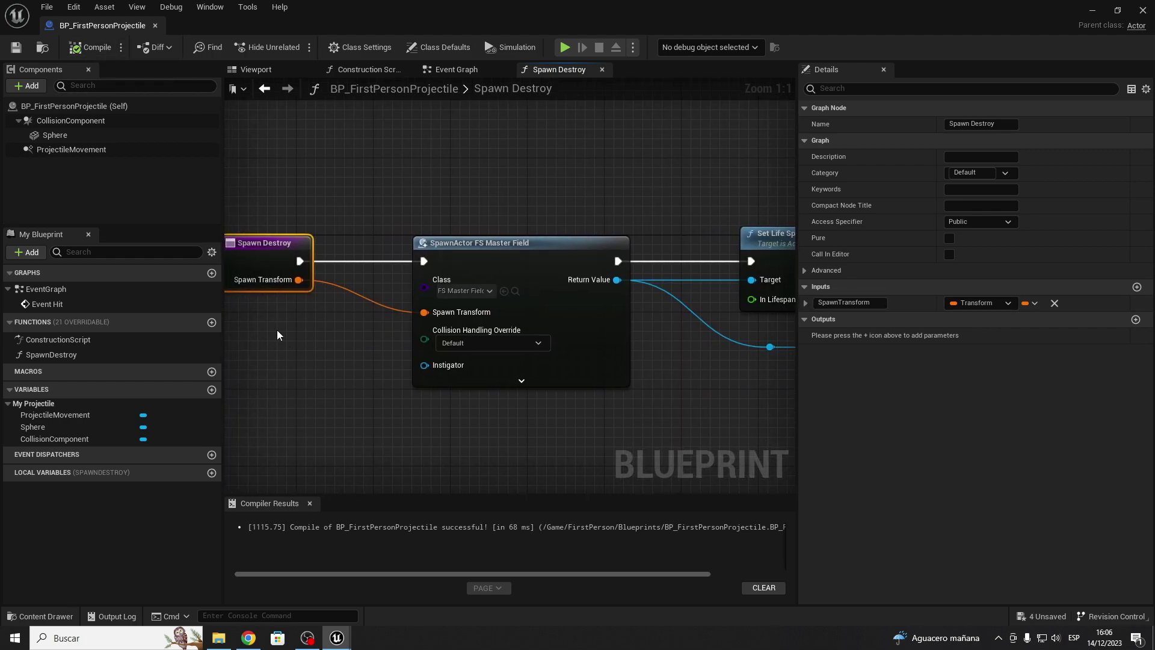
mouse_move(111, 29)
mouse_down()
mouse_move(268, 52)
mouse_move(261, 24)
mouse_up()
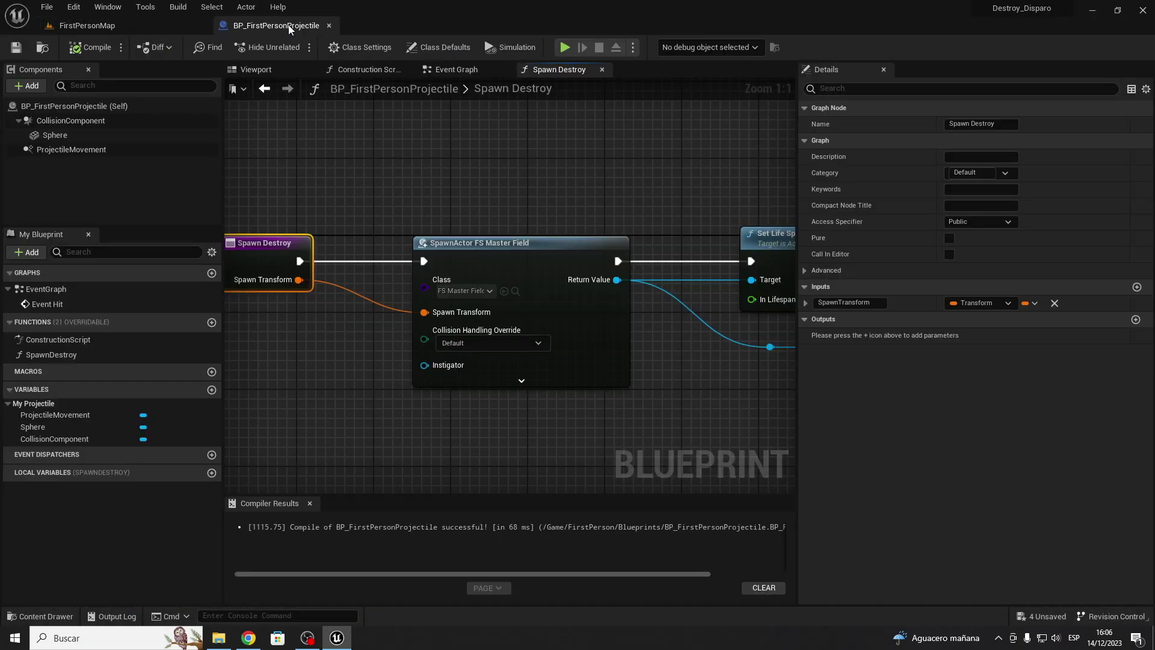
click(113, 30)
click(211, 27)
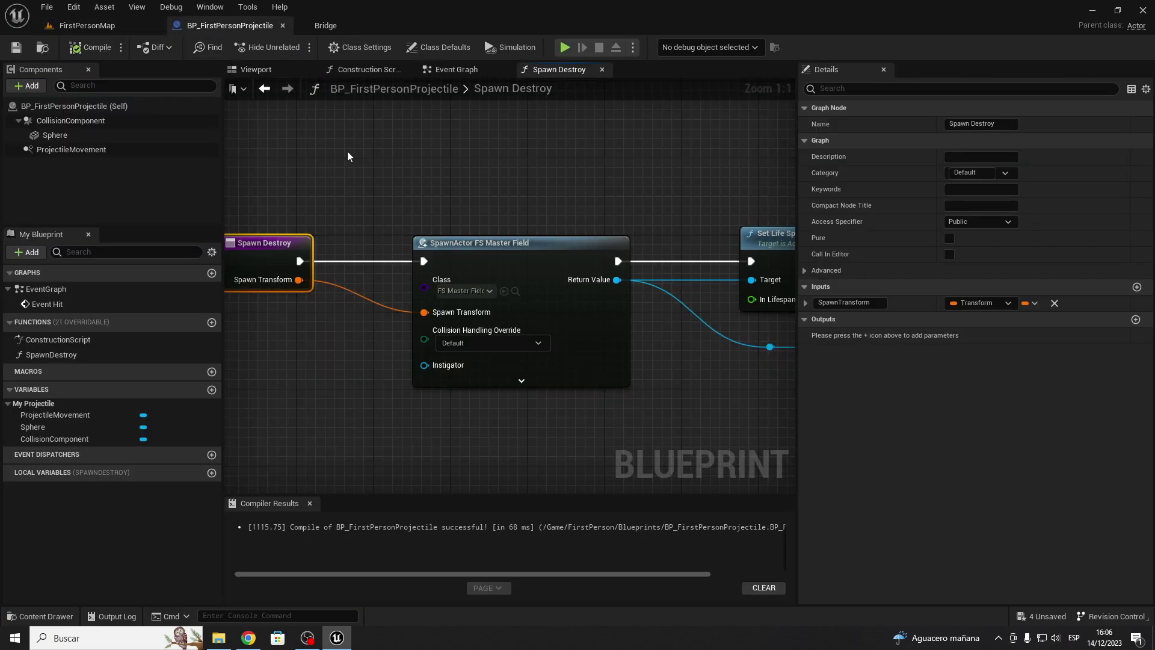
- In the projectile's Event Graph, move Event Hit left out of the comment box to make room
click(453, 71)
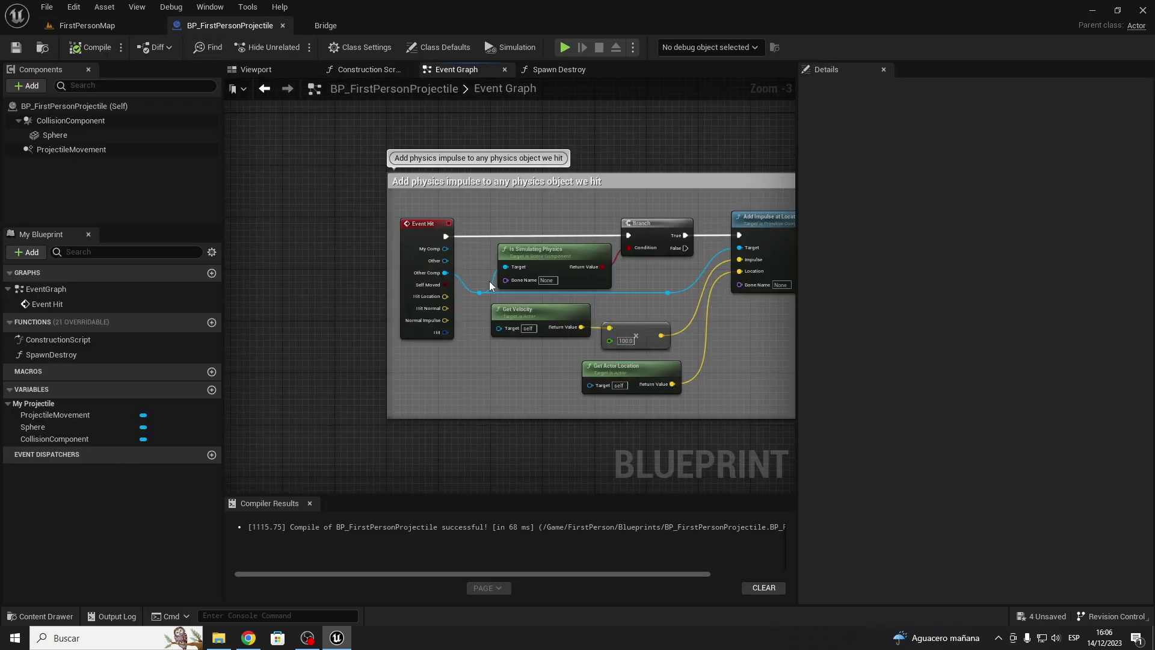
scroll(371, 280, up, 3)
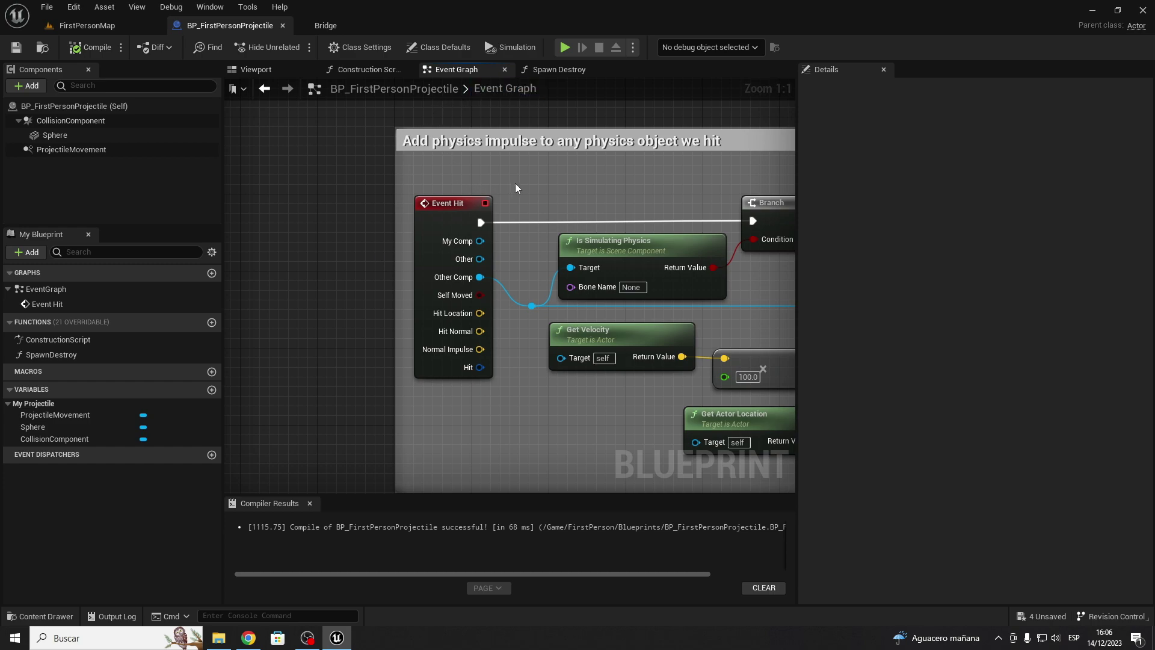
right_drag(515, 183, 554, 219)
drag(502, 256, 251, 254)
right_drag(251, 254, 389, 187)
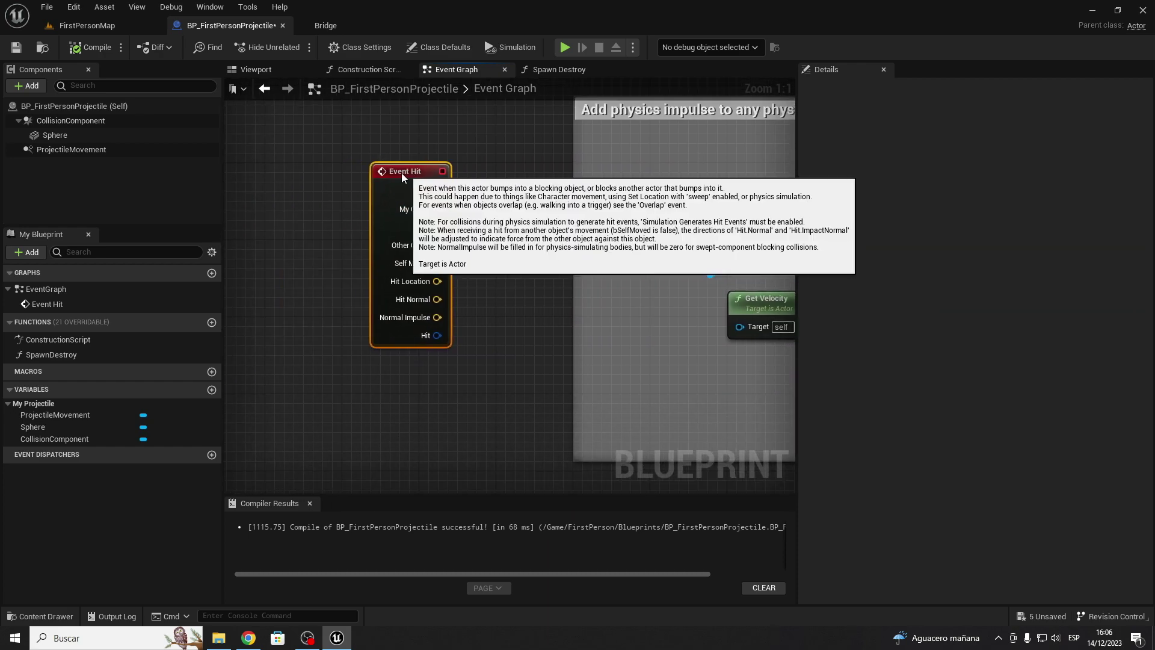
click(73, 355)
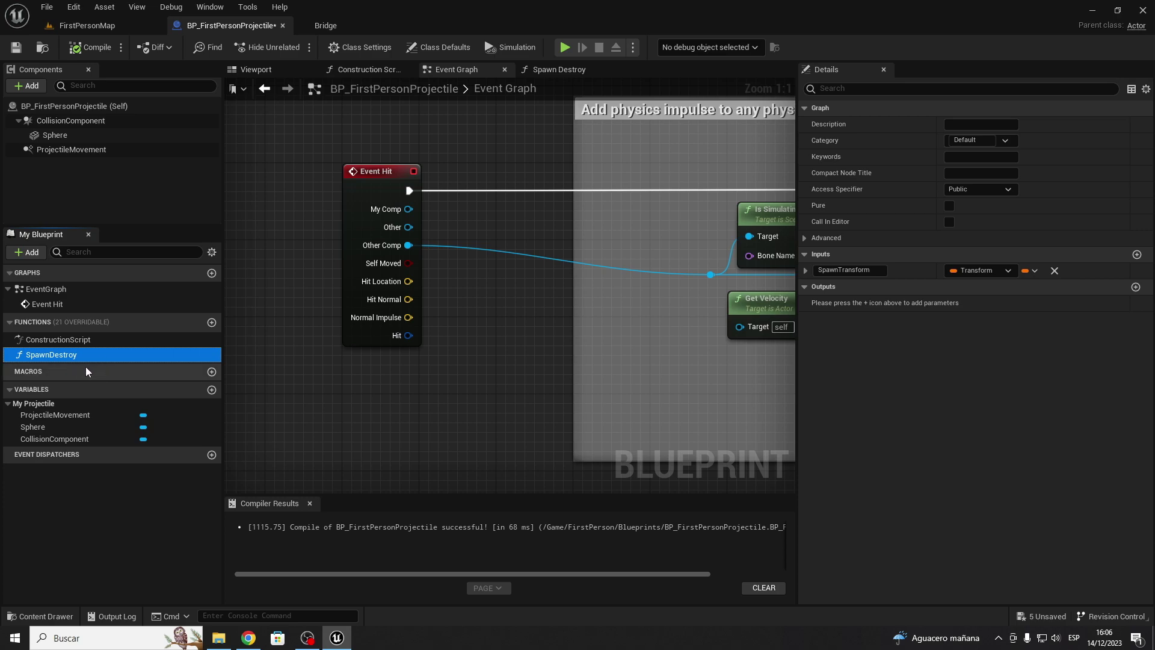
right_drag(468, 237, 487, 311)
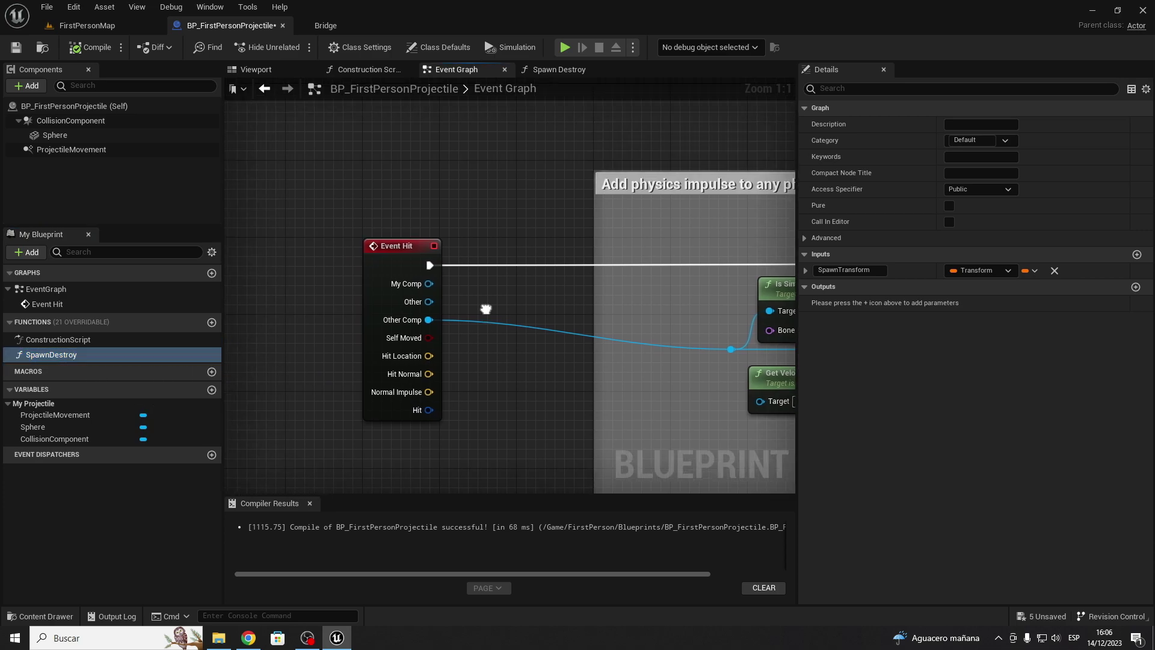
- Add a Spawn Destroy call after Event Hit and position both nodes side by side
drag(437, 265, 496, 262)
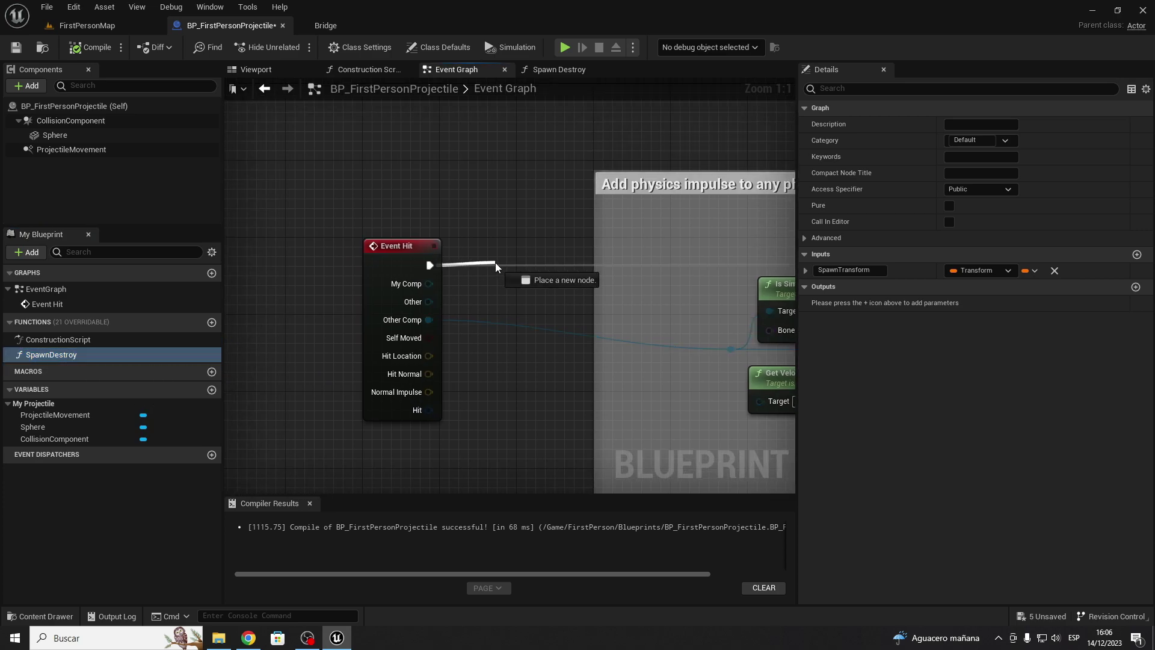
text(sp)
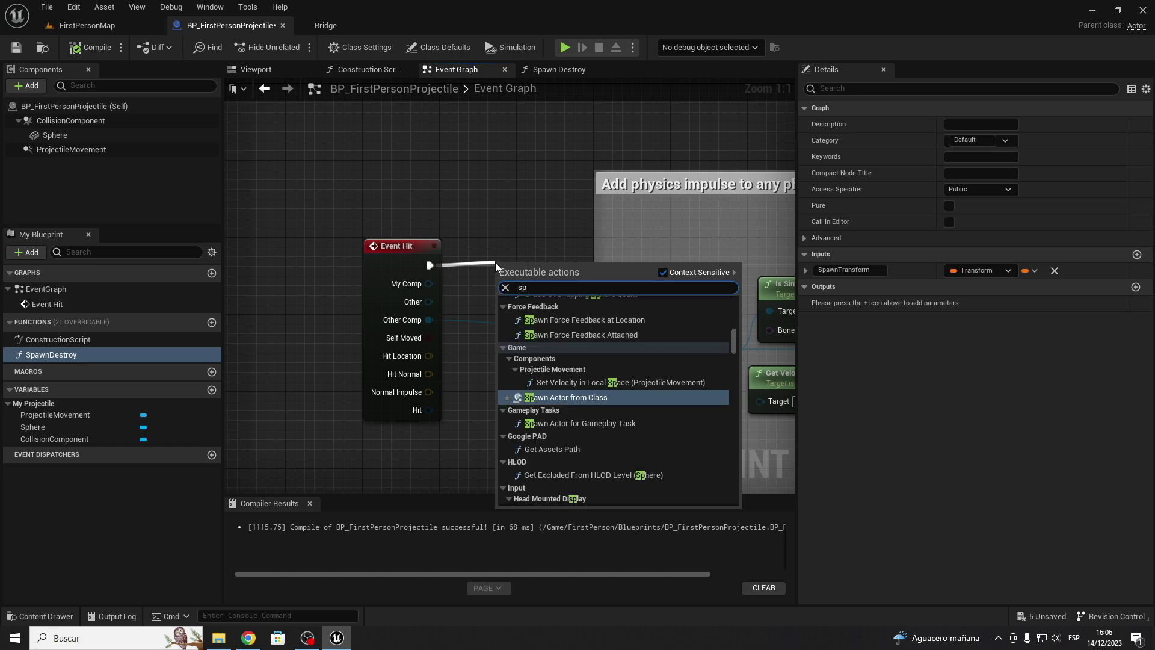
text(awn)
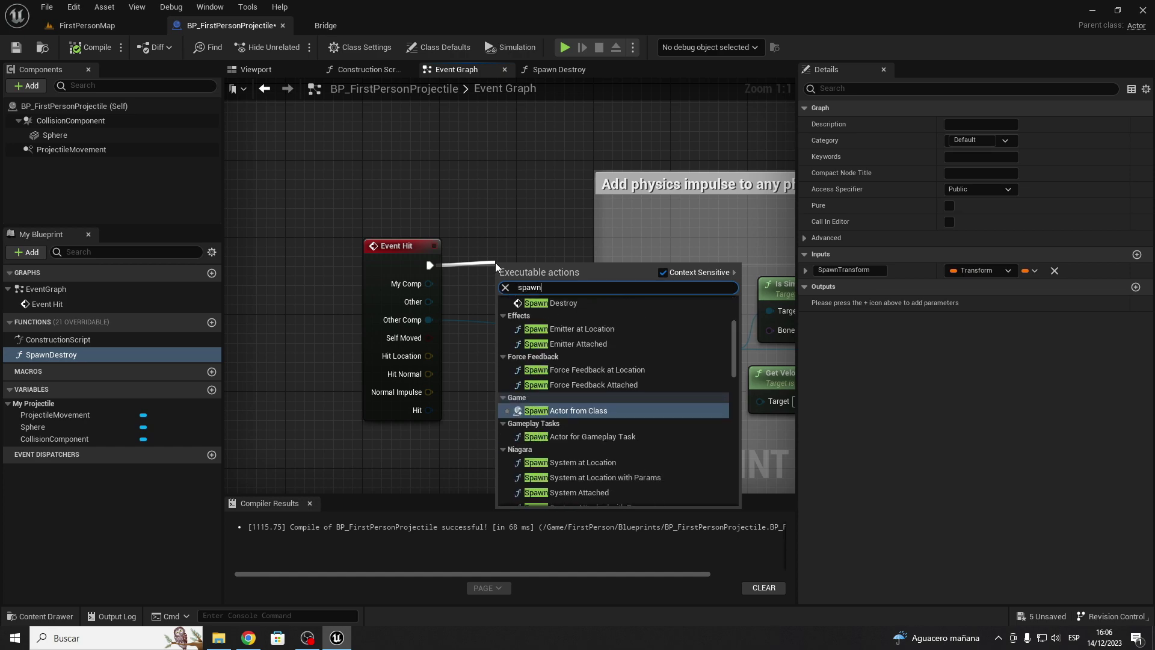
text( so)
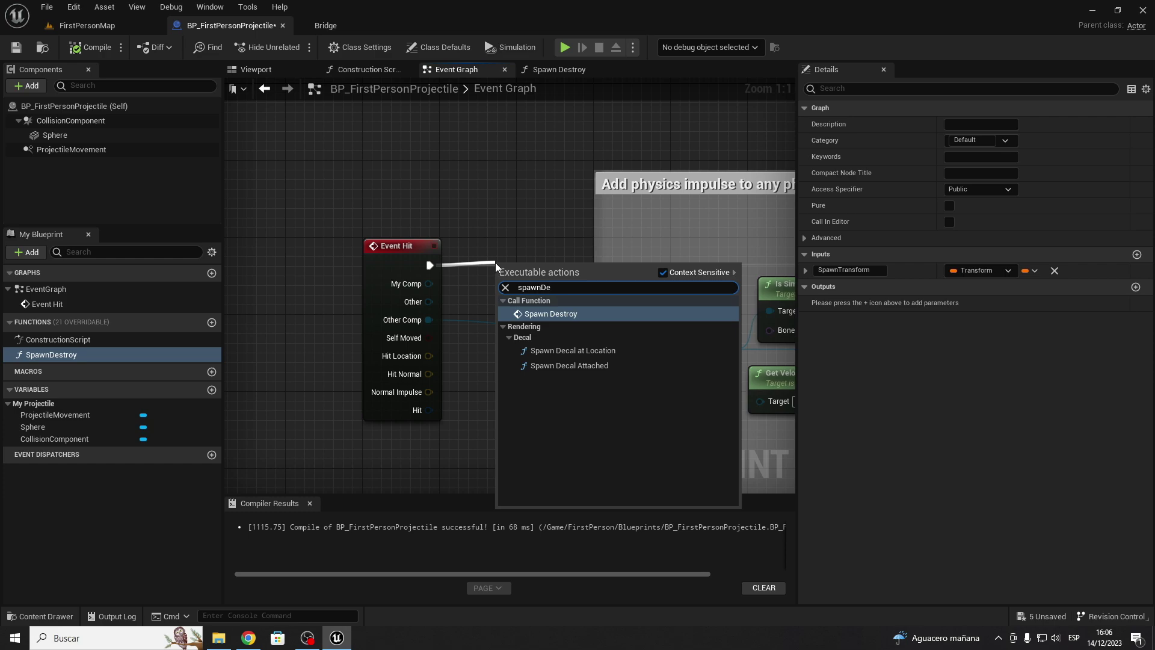
key(Escape)
key(Return)
drag(542, 271, 601, 249)
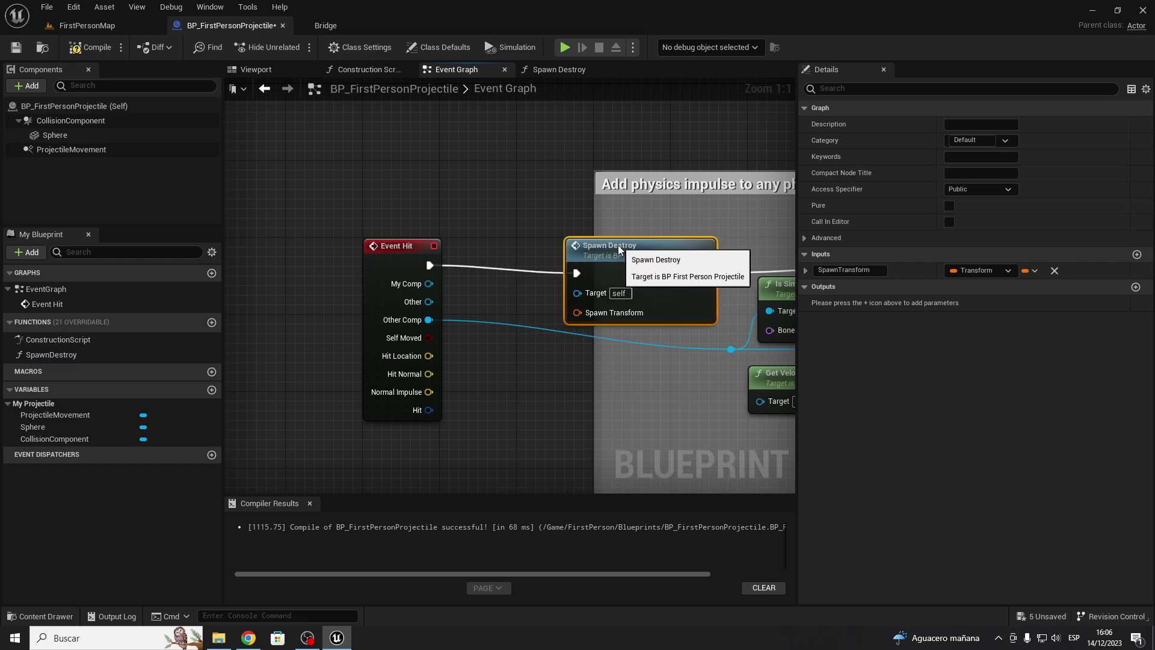
right_drag(684, 341, 547, 295)
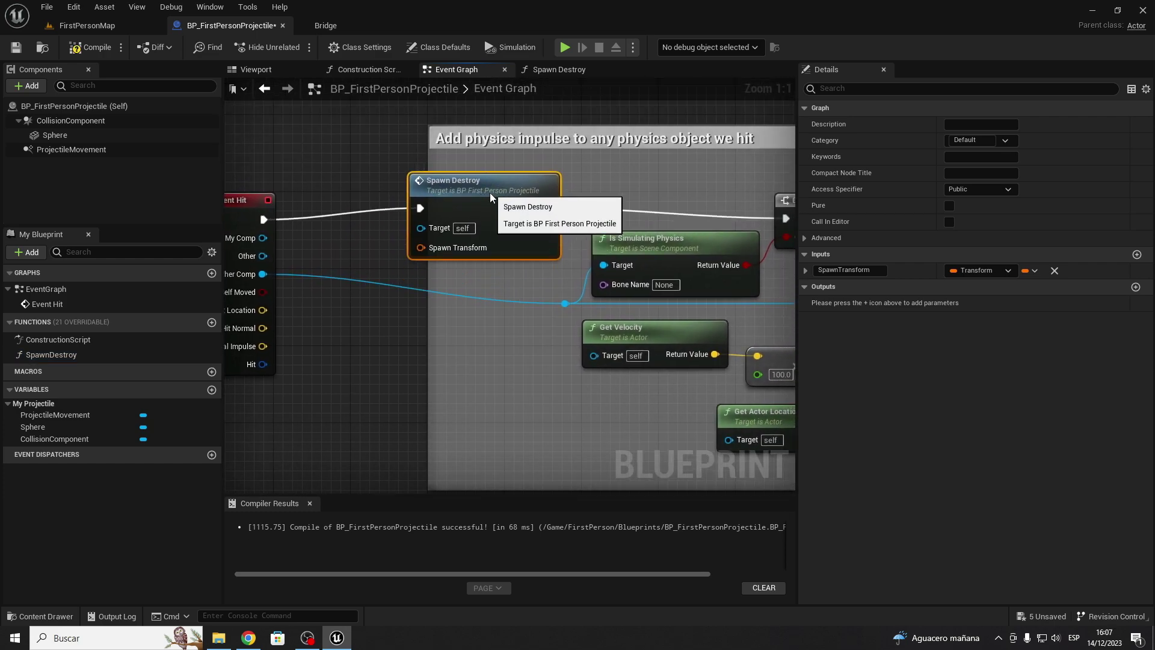
right_drag(497, 203, 723, 173)
drag(452, 185, 394, 179)
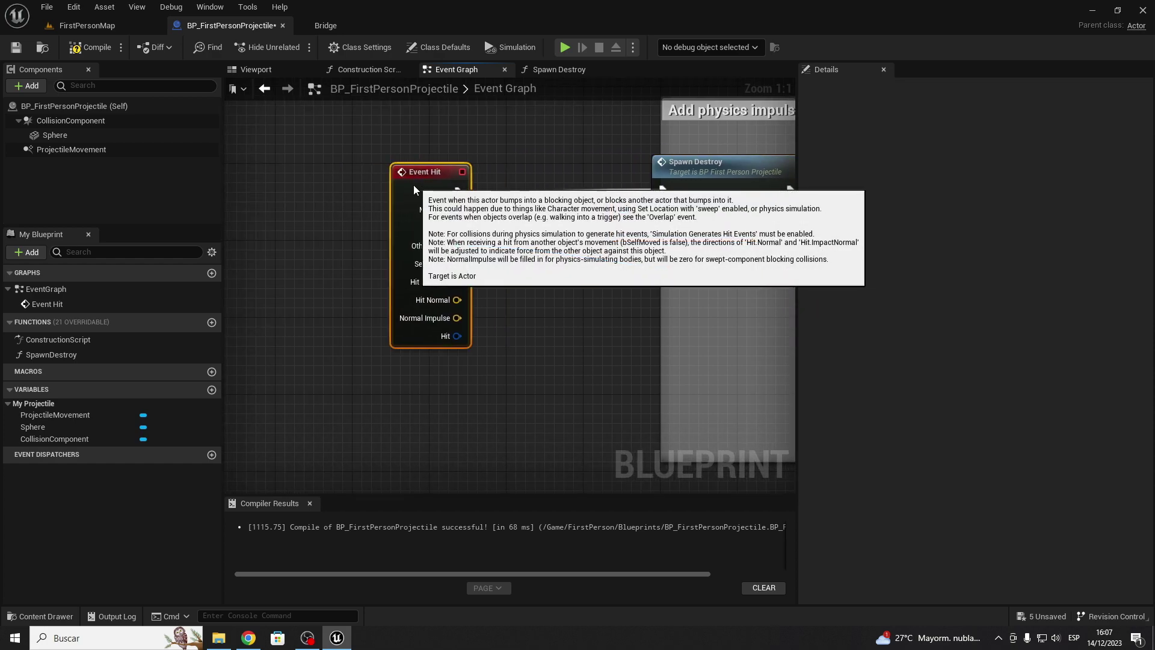
right_drag(556, 253, 532, 248)
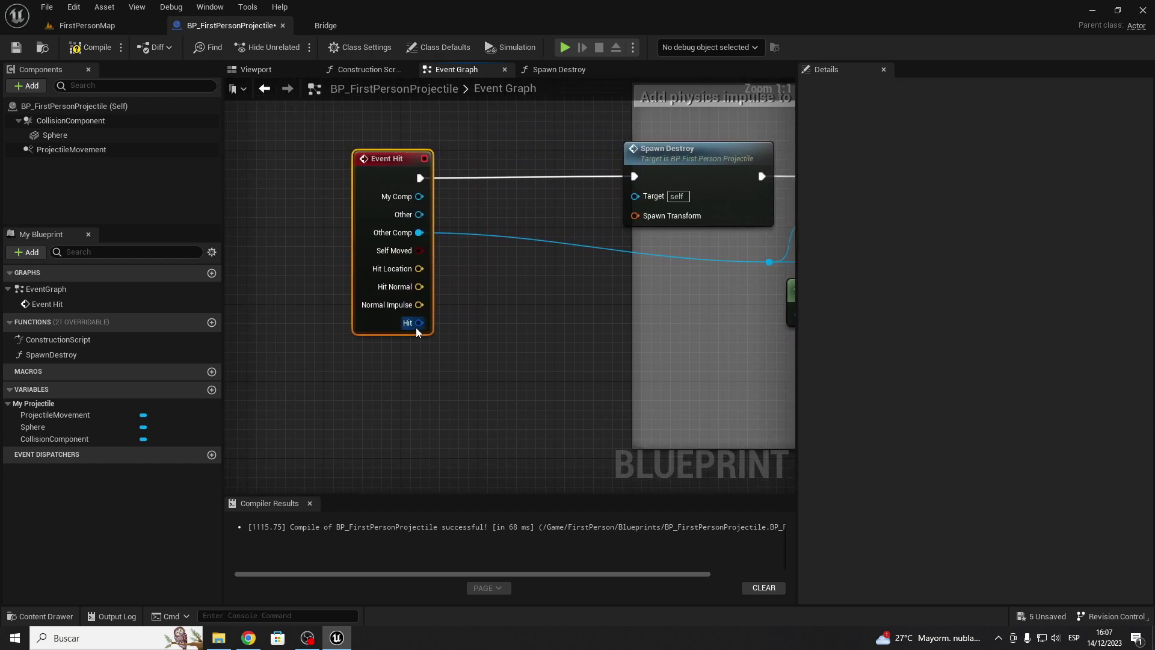
drag(418, 327, 439, 353)
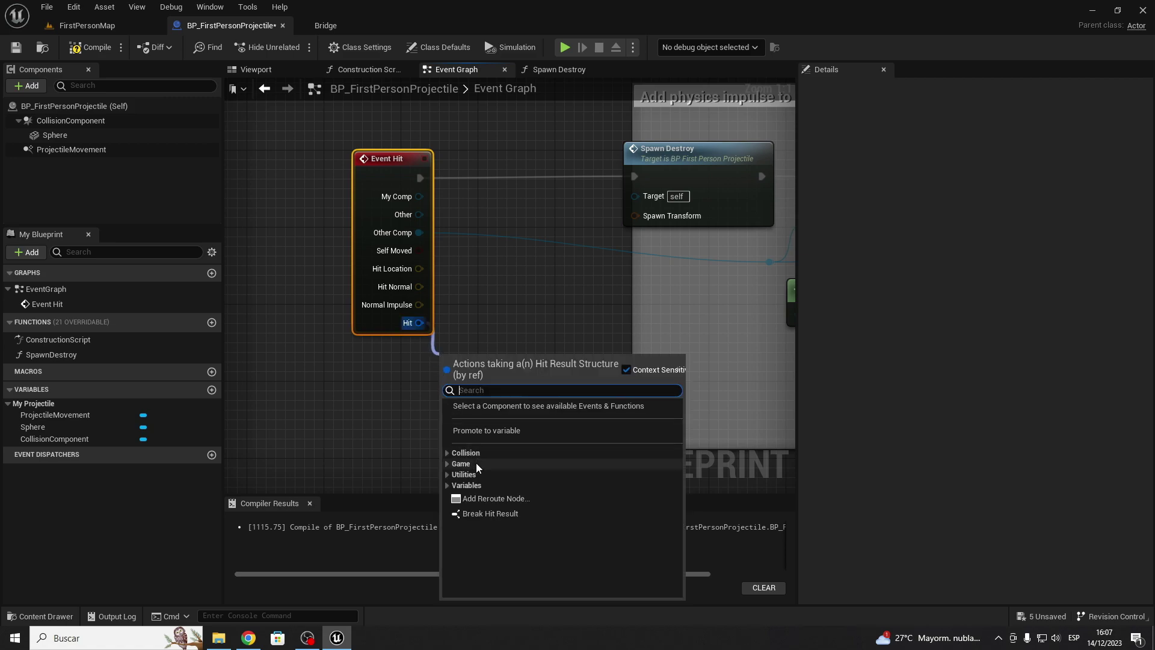
- Add a Break Hit Result node from Event Hit's Hit pin and arrange it beside Spawn Destroy
click(488, 513)
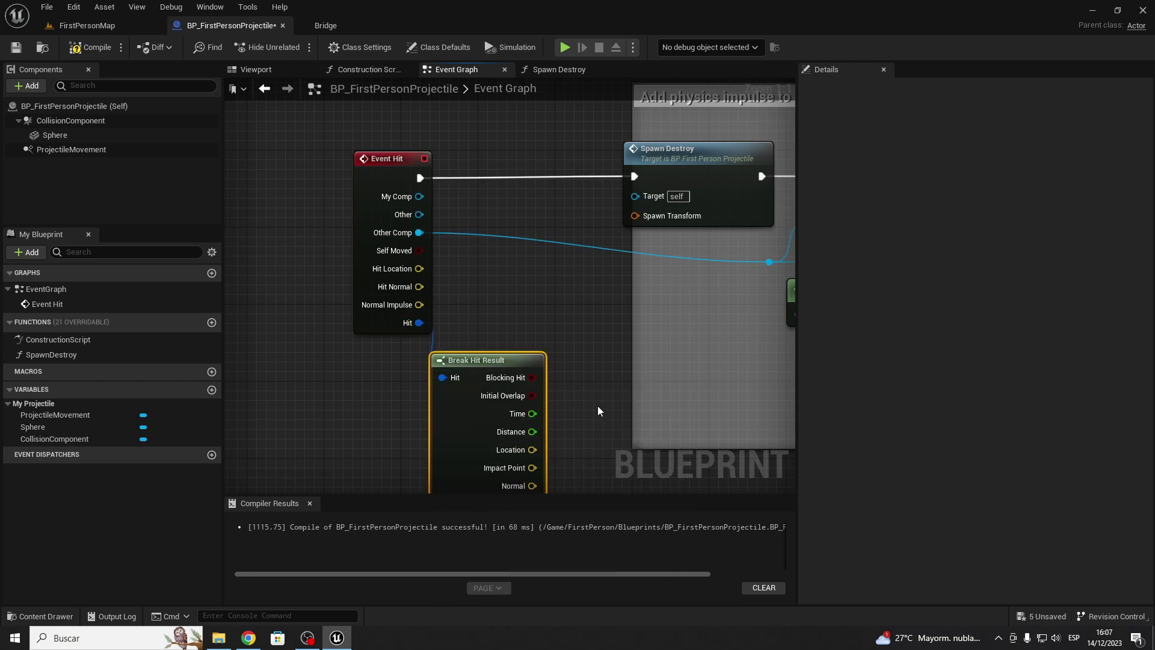
right_drag(598, 338, 590, 174)
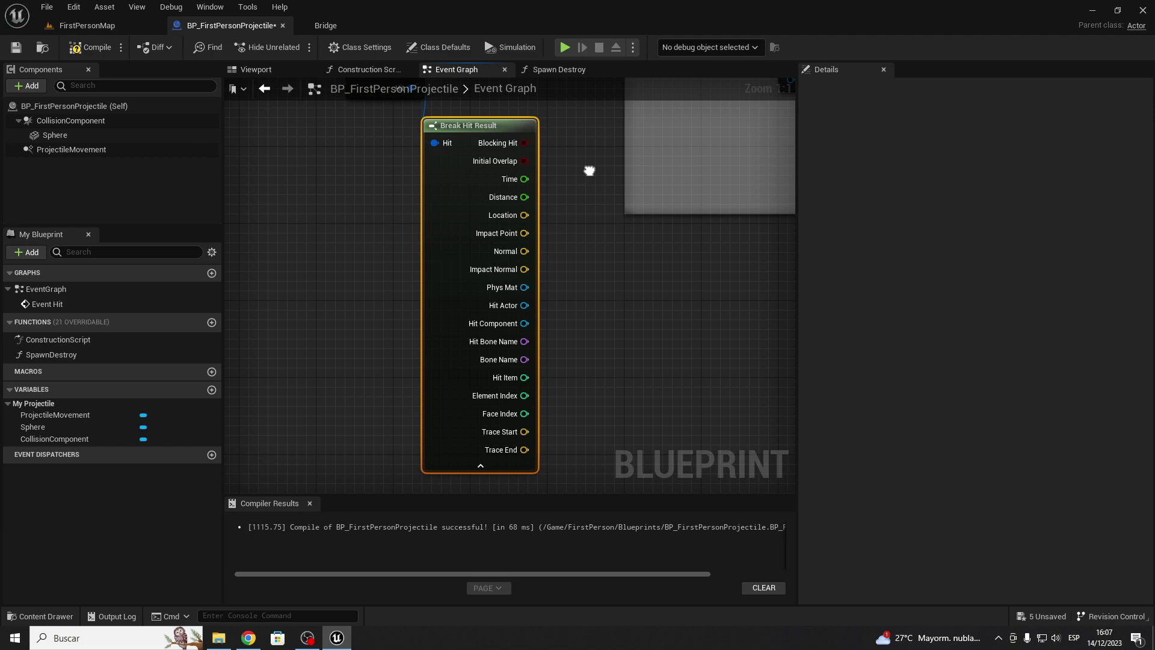
right_drag(590, 171, 587, 227)
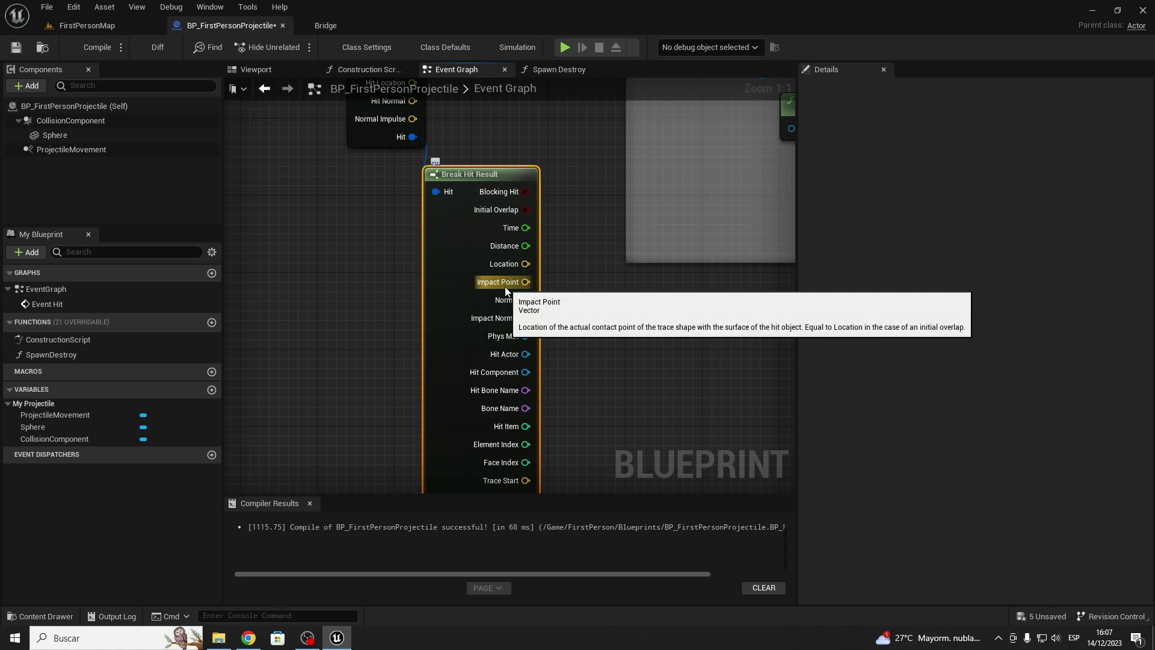
mouse_move(542, 283)
right_down()
mouse_move(504, 340)
mouse_move(512, 218)
mouse_move(501, 384)
right_up()
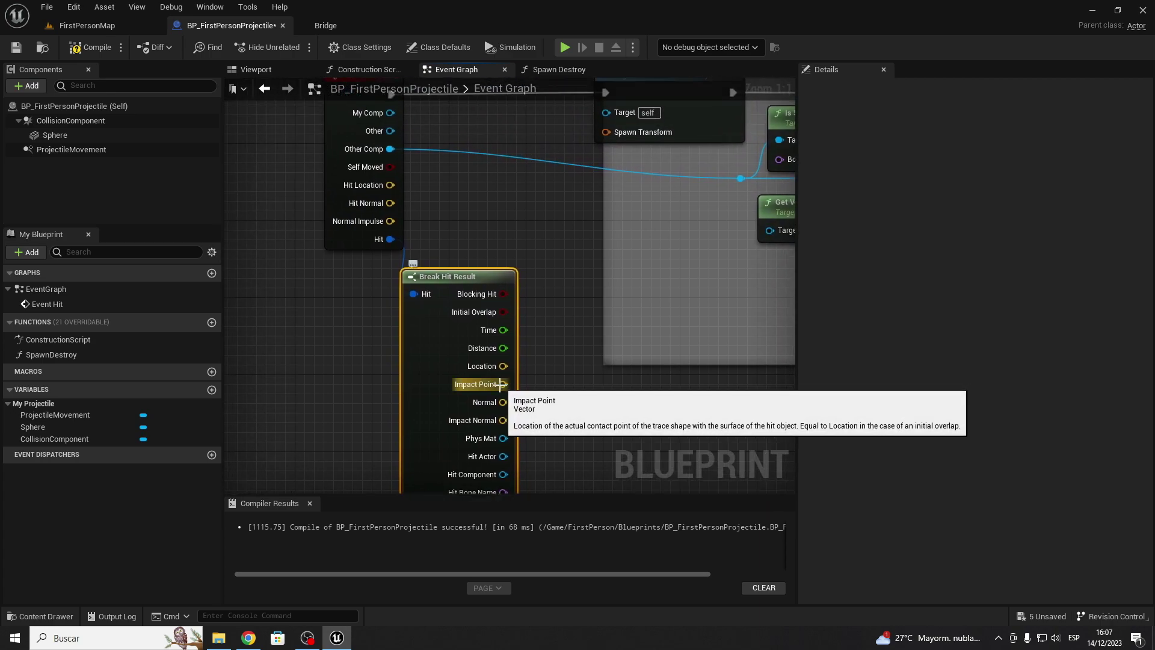
- Connect Impact Point to Spawn Destroy's Spawn Transform and compile the projectile blueprint
drag(502, 384, 622, 131)
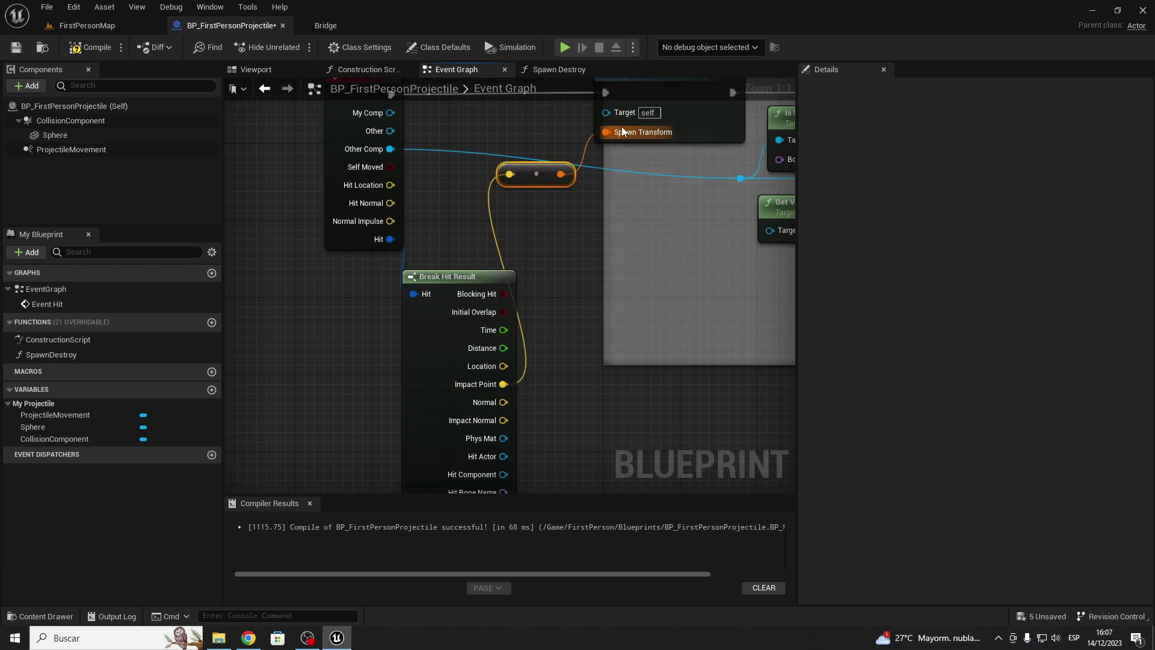
right_drag(456, 293, 476, 295)
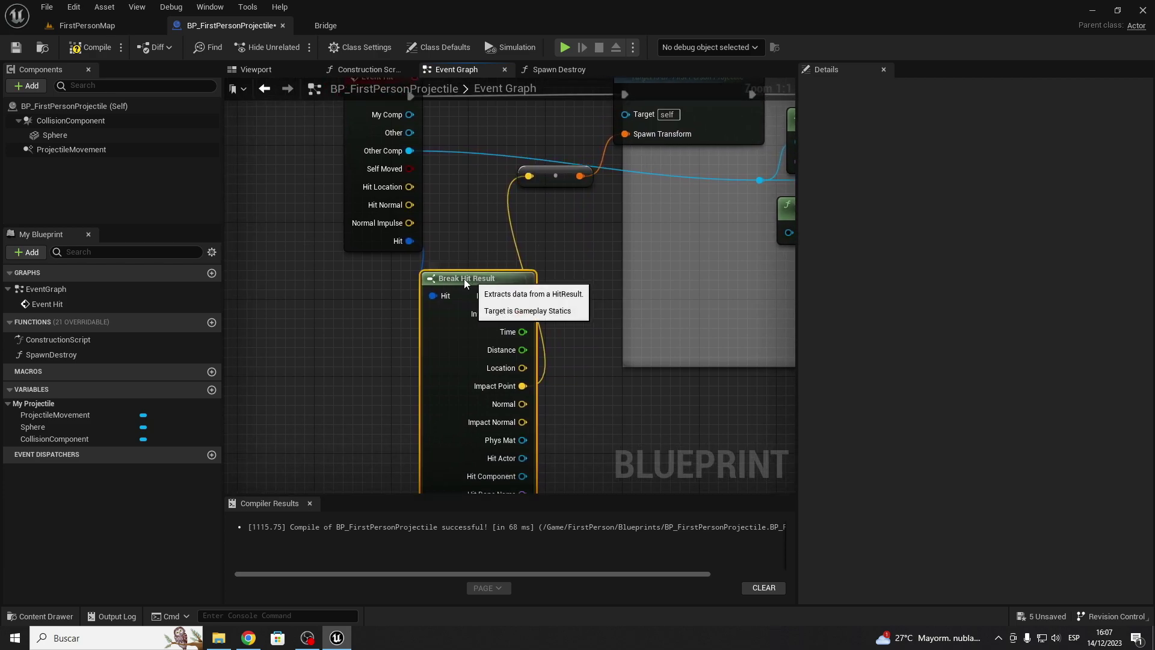
drag(476, 295, 447, 295)
click(94, 50)
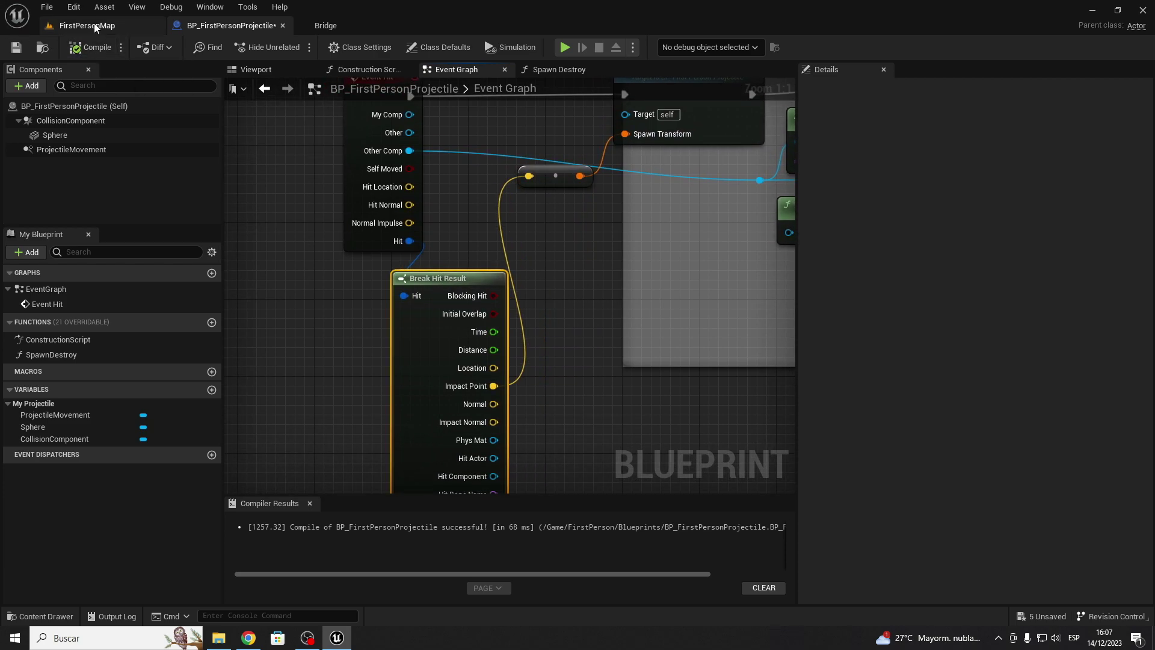
- Delete the placed FS_MasterField from FirstPersonMap and start a Play In Editor session
click(94, 27)
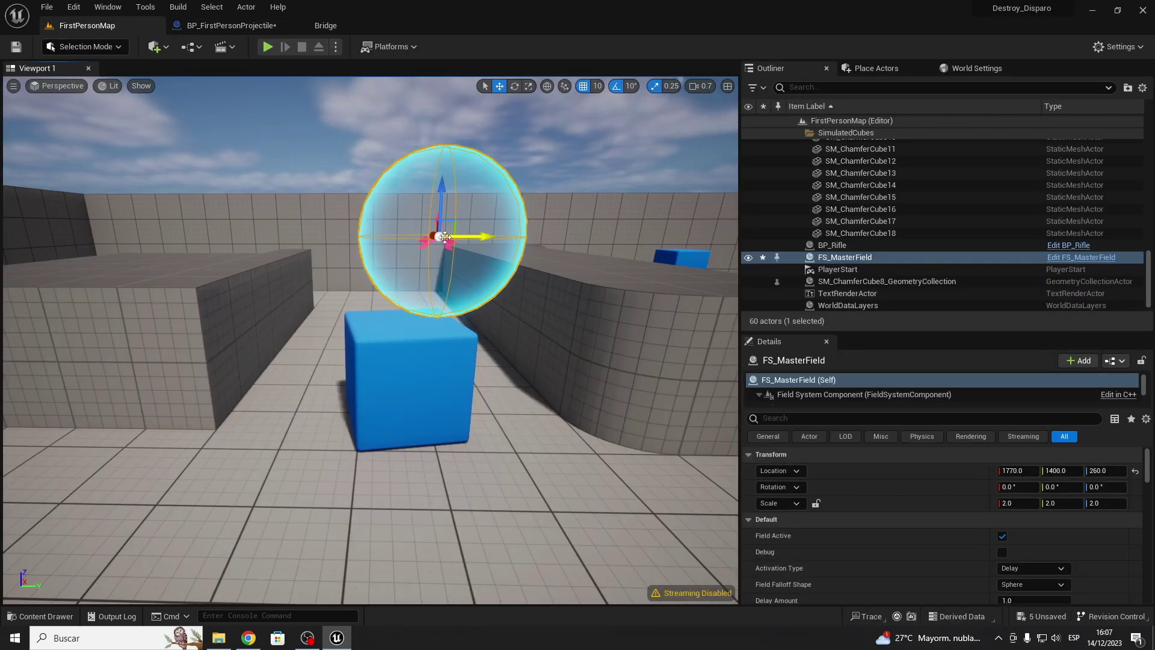
key(Delete)
click(268, 48)
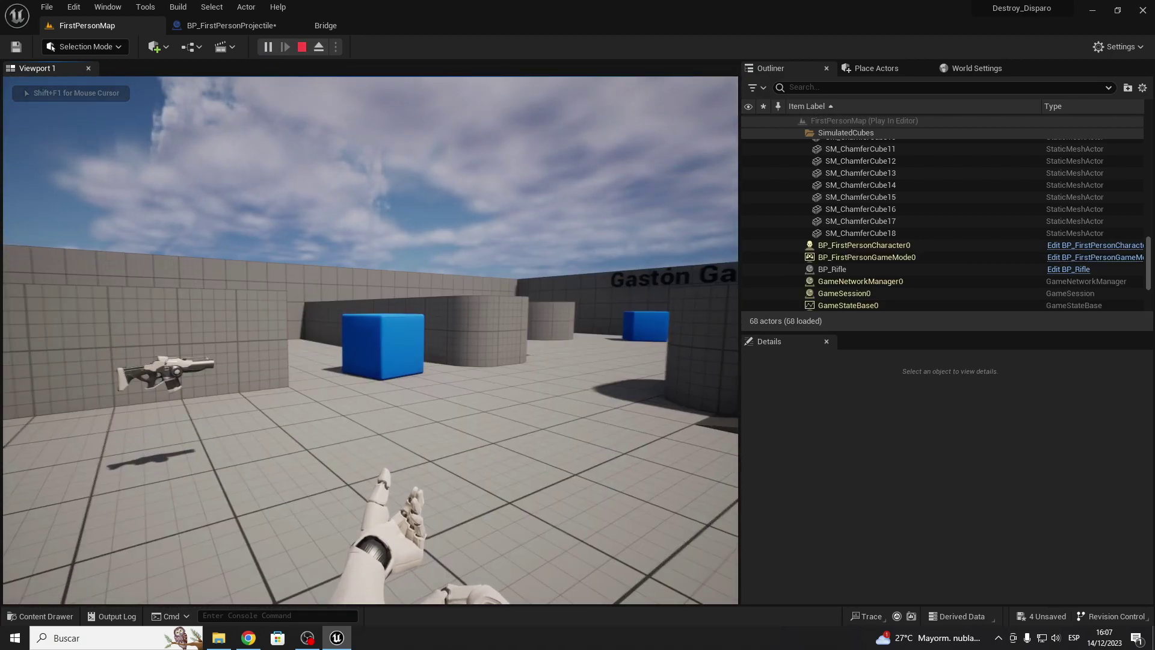
- Pick up the rifle, shoot the blue cube to shatter it, then stop playing
key(w)
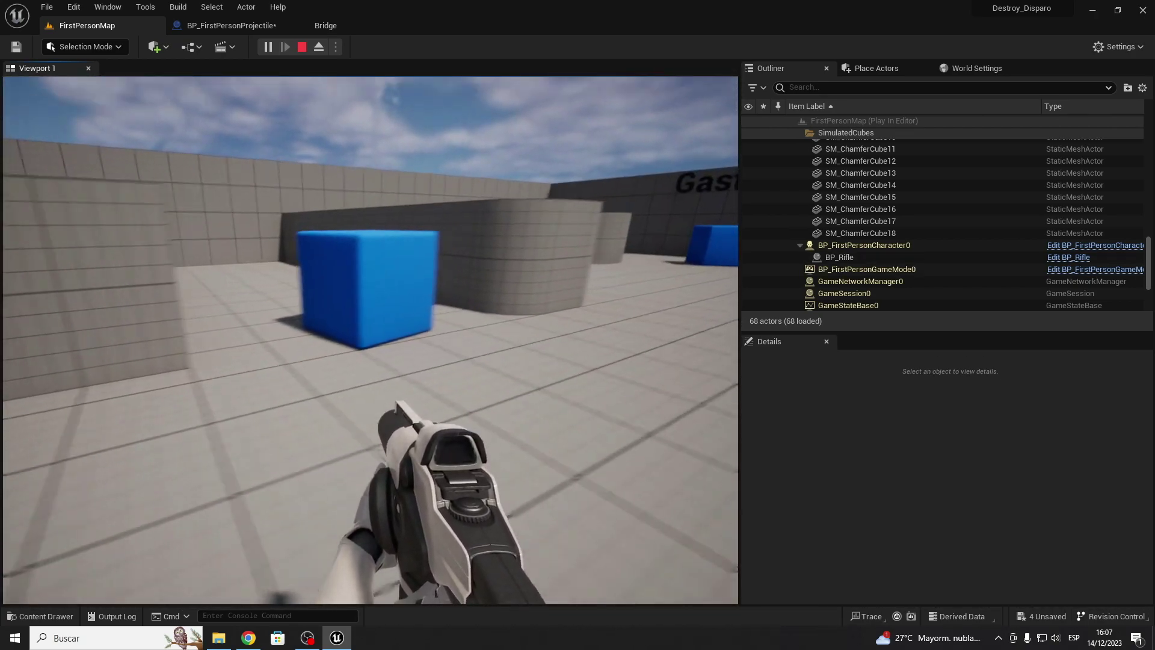
click(370, 340)
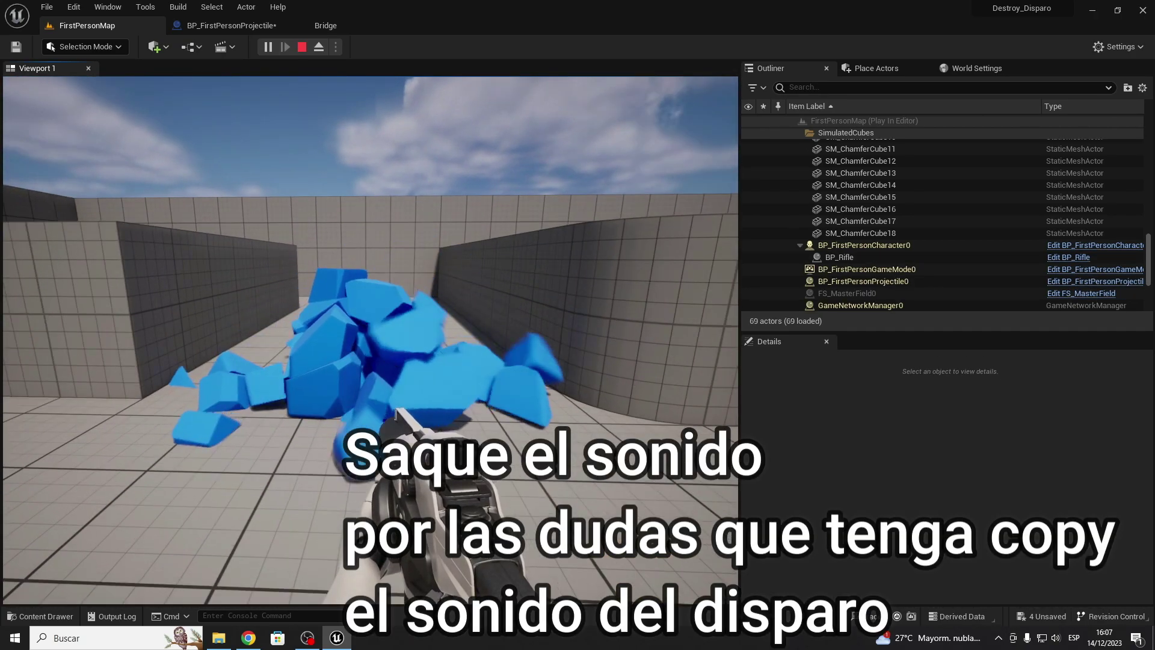
click(371, 340)
click(371, 340)
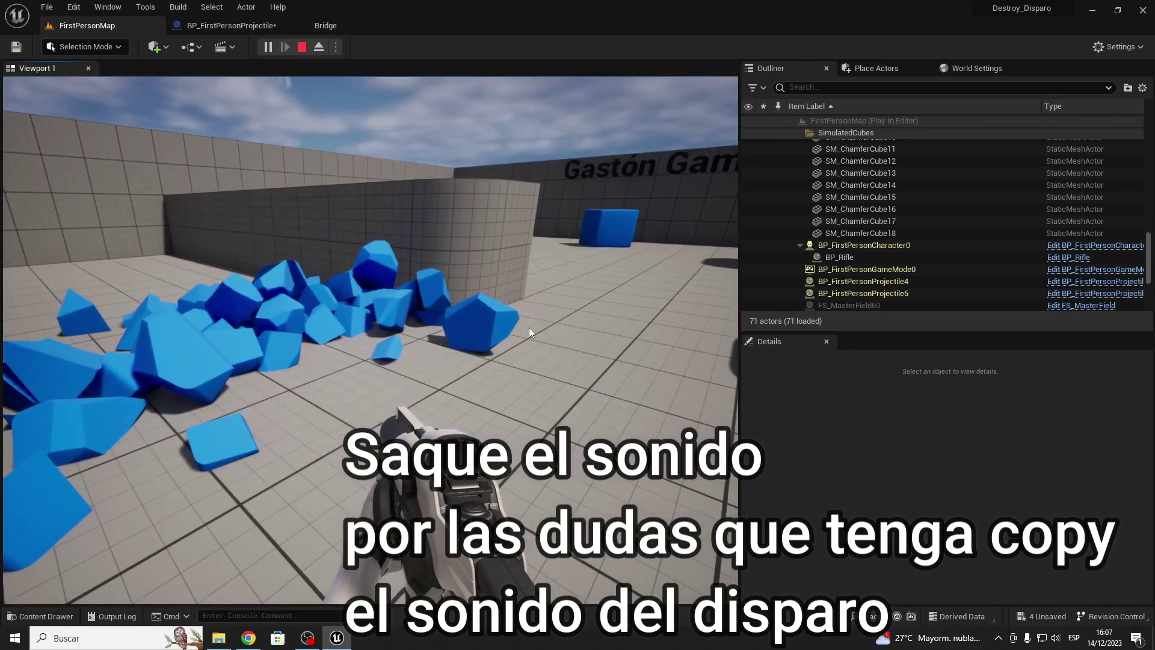
key(Escape)
right_drag(300, 341, 337, 325)
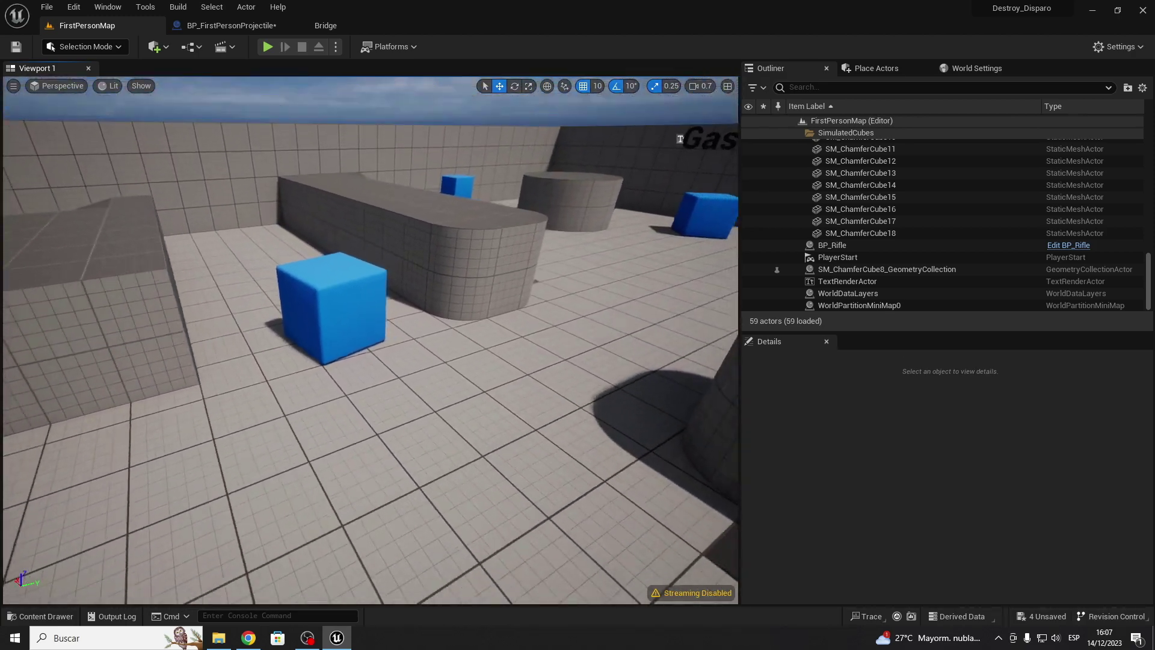
- Select the wall SM_Cube2 in the level
right_drag(337, 325, 331, 177)
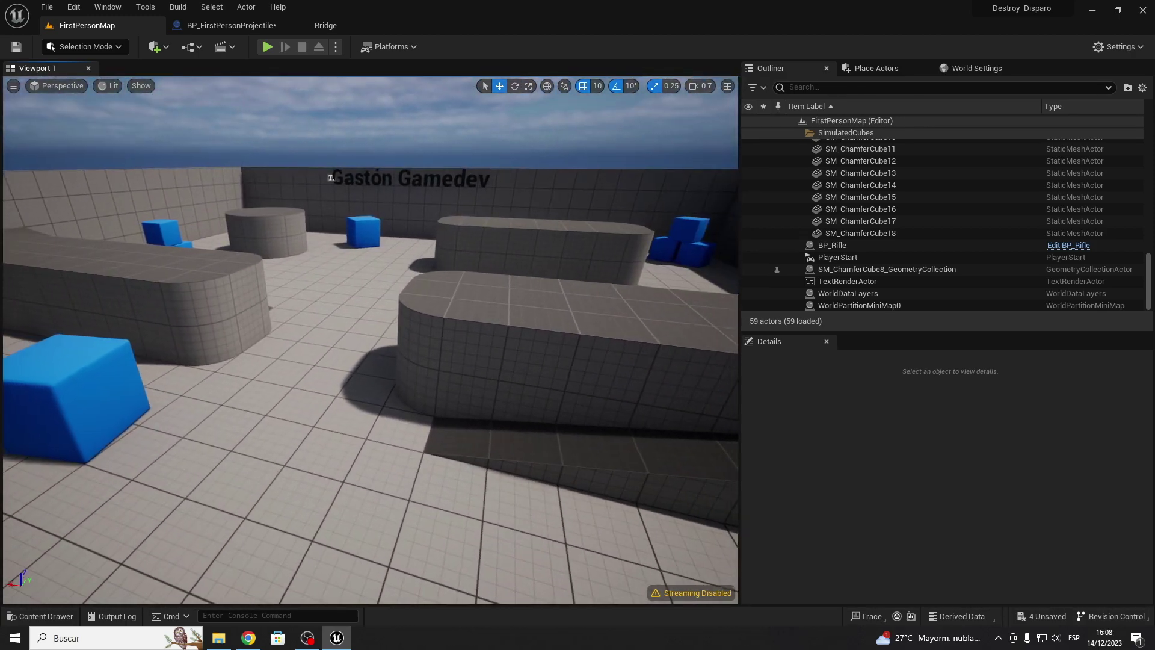
click(485, 374)
right_drag(496, 357, 565, 348)
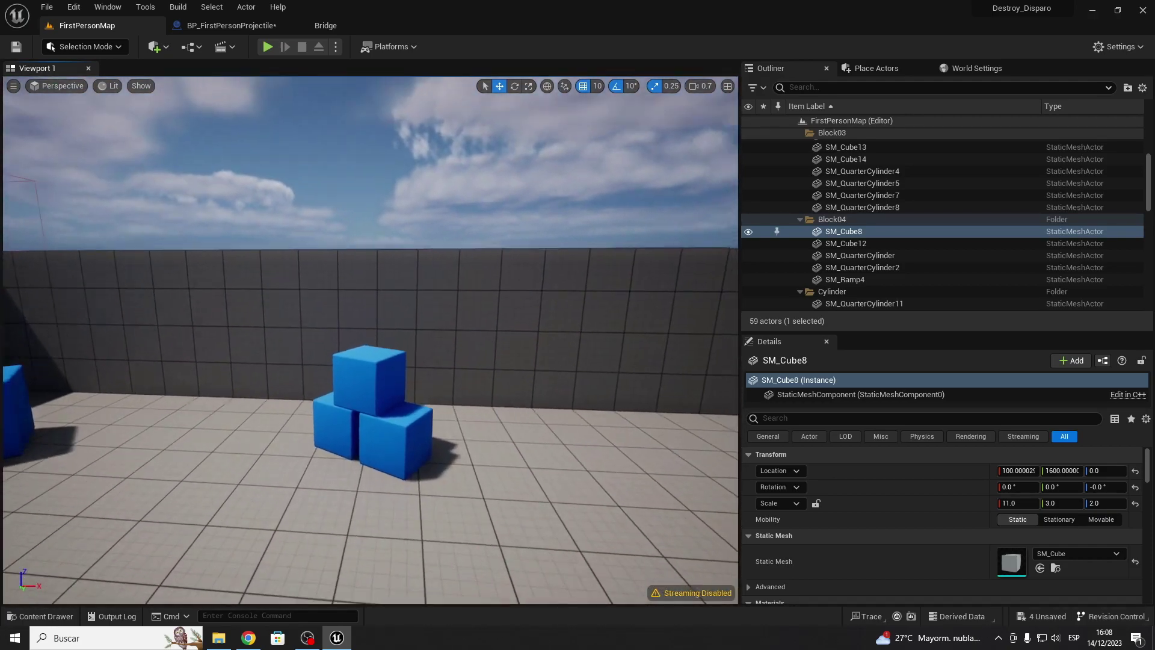
click(565, 348)
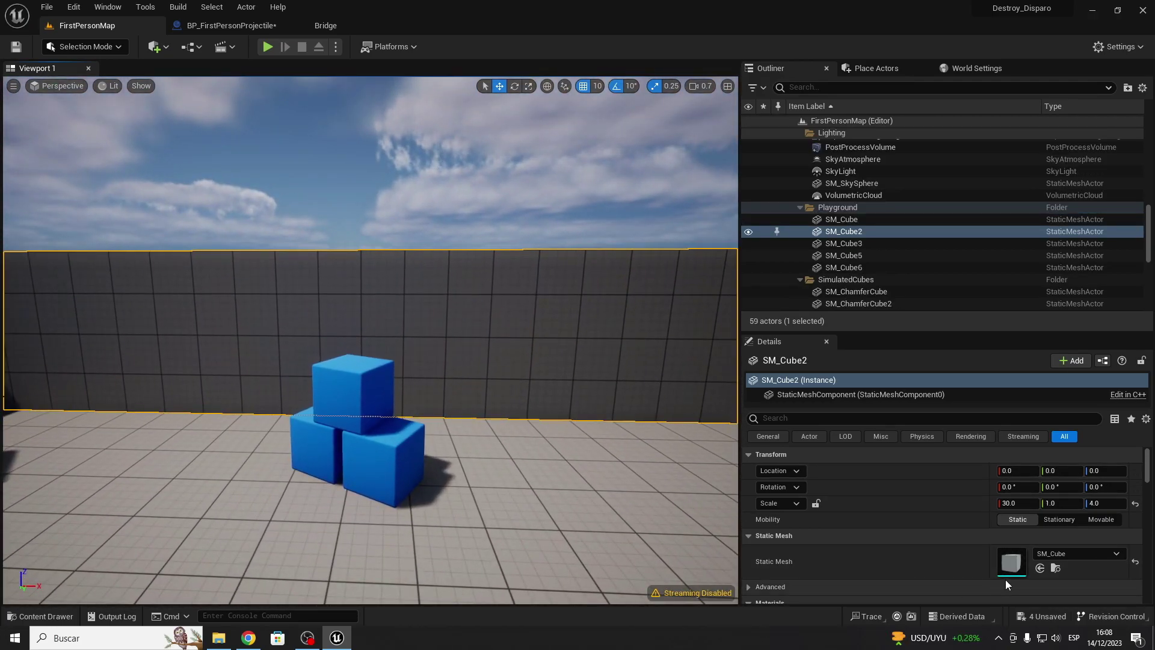
scroll(1011, 562, down, 2)
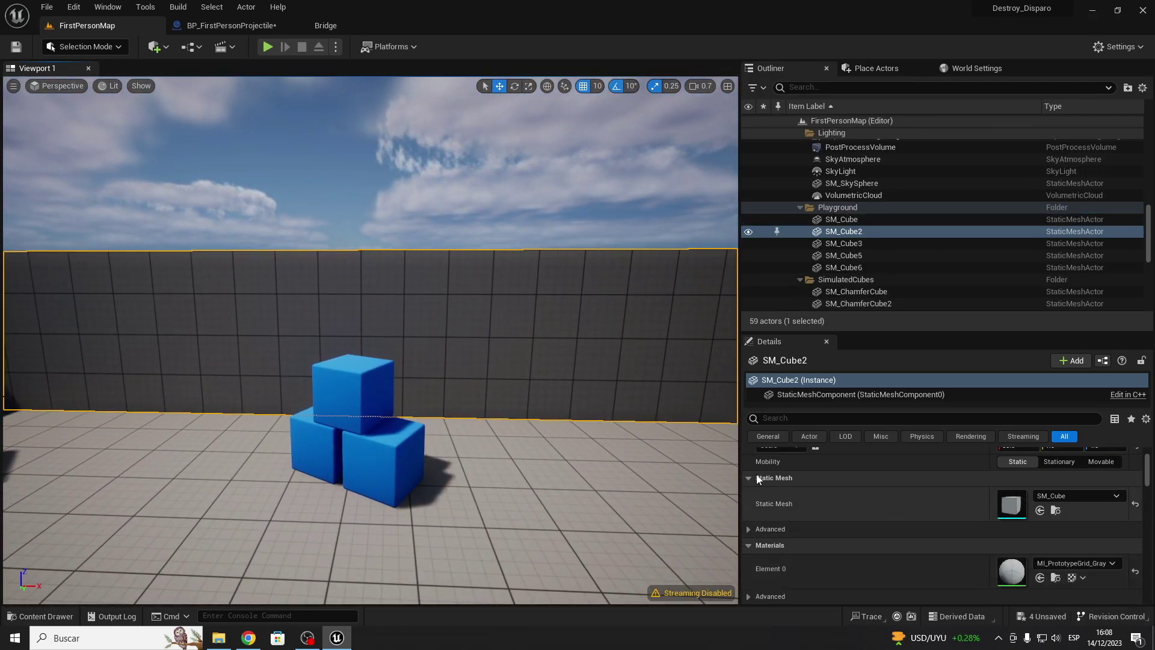
- In Fracture Mode, create SM_Cube2_GeometryCollection from the wall
click(90, 52)
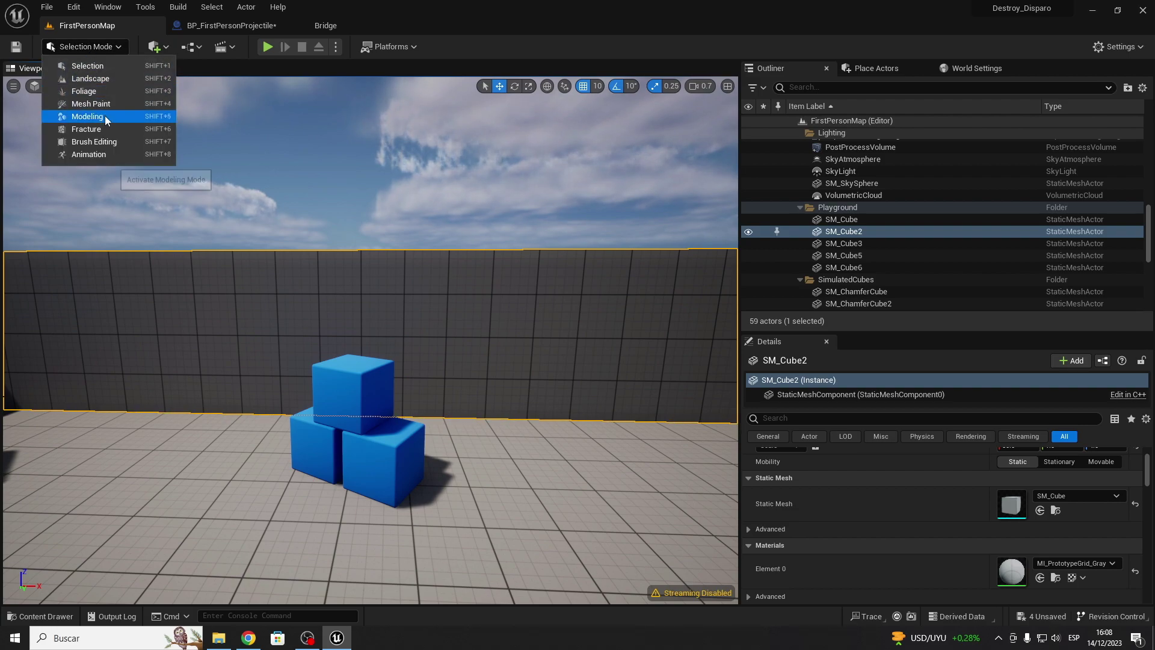
click(85, 126)
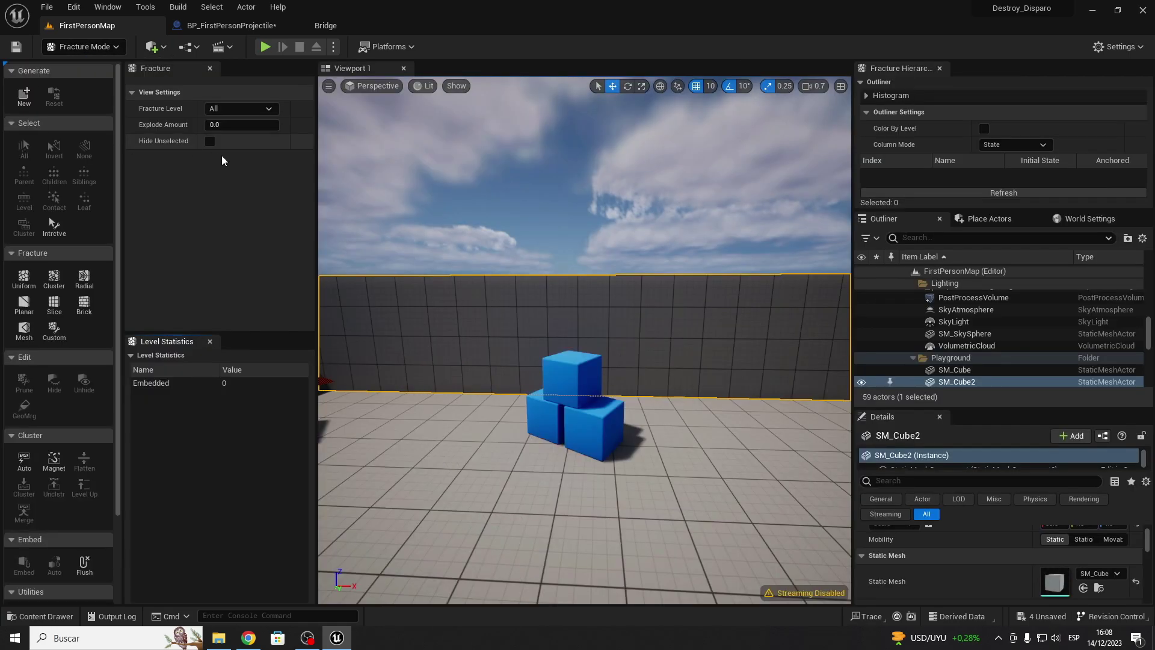
click(24, 95)
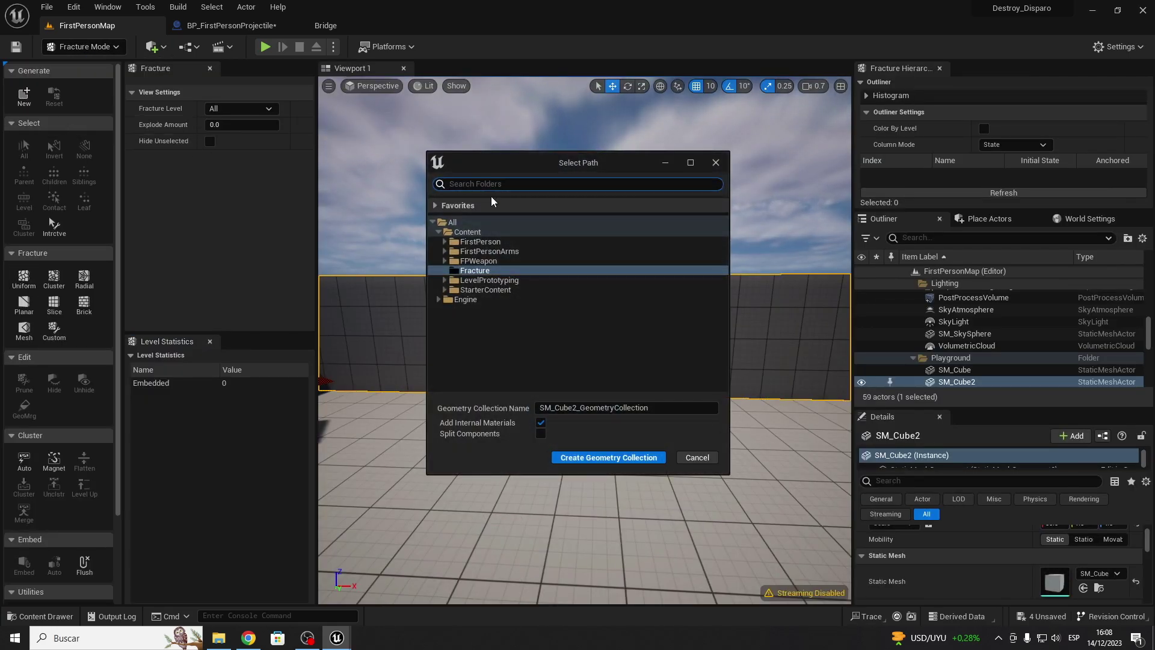
click(564, 456)
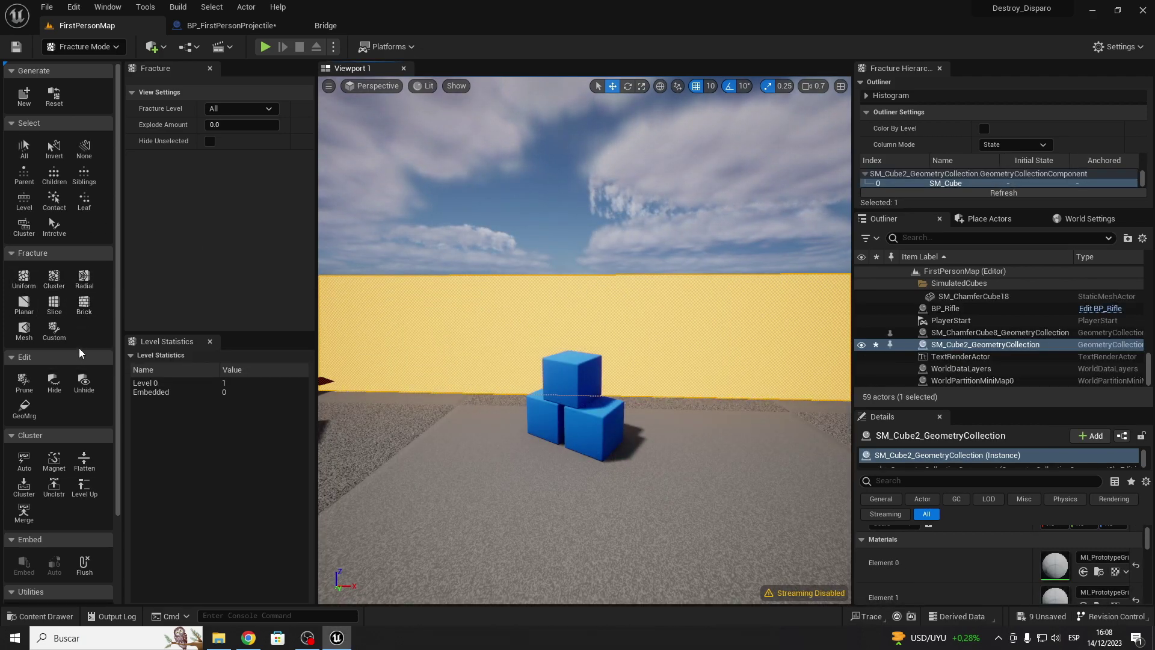
- Brick-fracture the wall geometry collection into 225 pieces
click(86, 313)
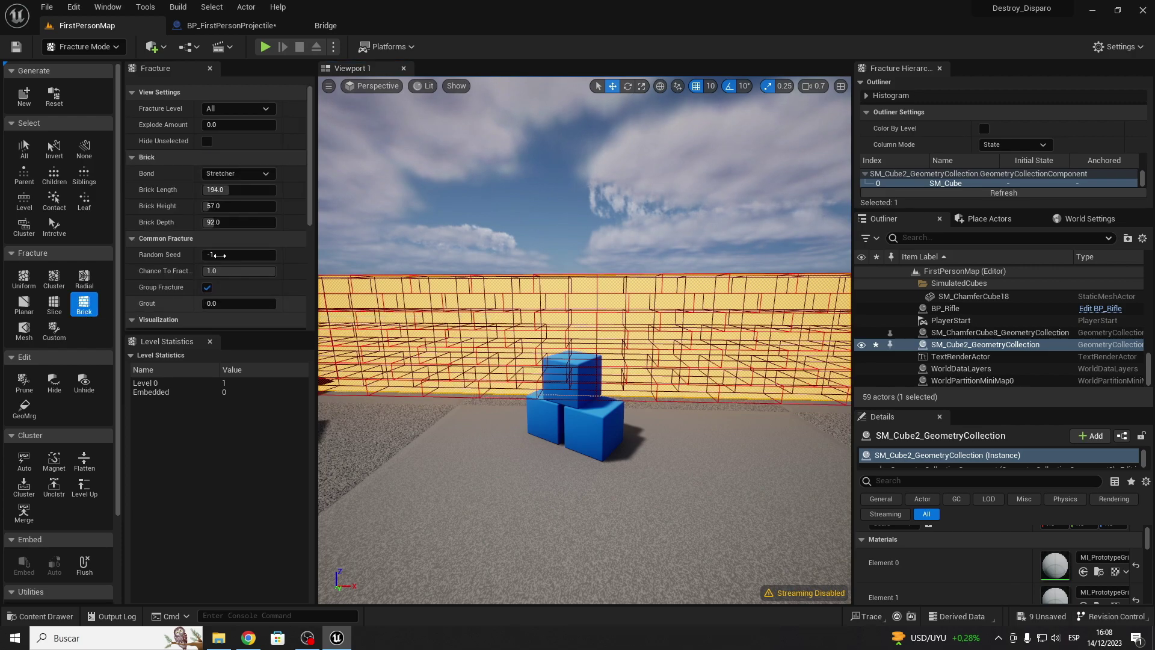
scroll(238, 276, down, 3)
scroll(238, 277, down, 3)
scroll(238, 276, down, 3)
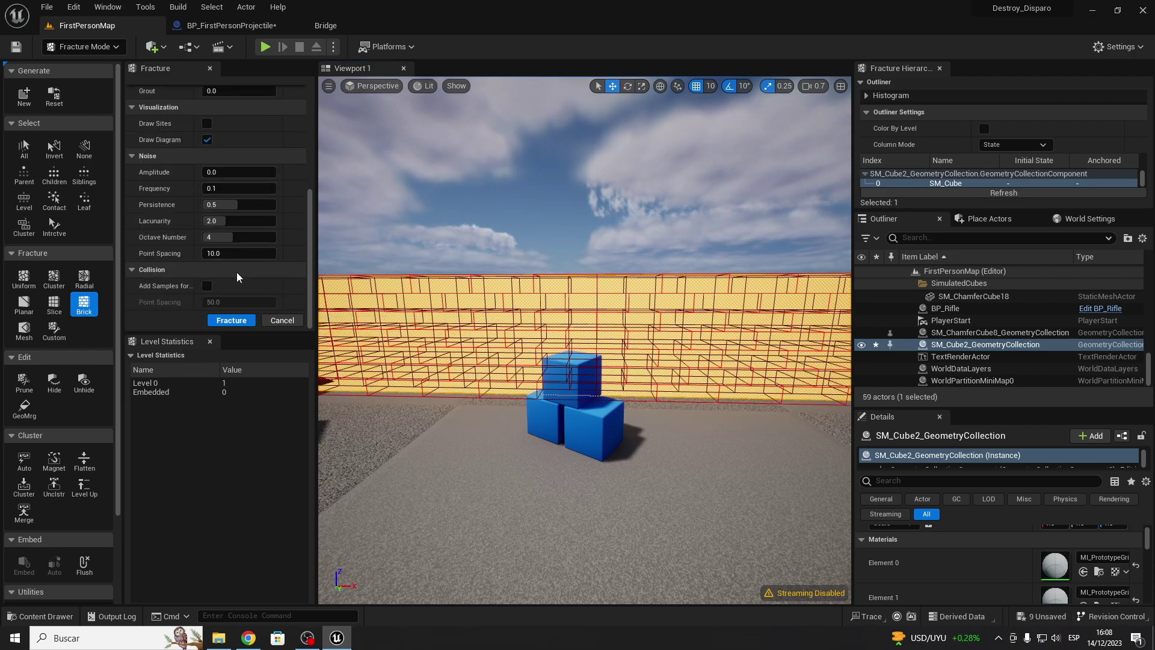
scroll(224, 273, up, 2)
scroll(213, 264, up, 3)
scroll(205, 255, up, 2)
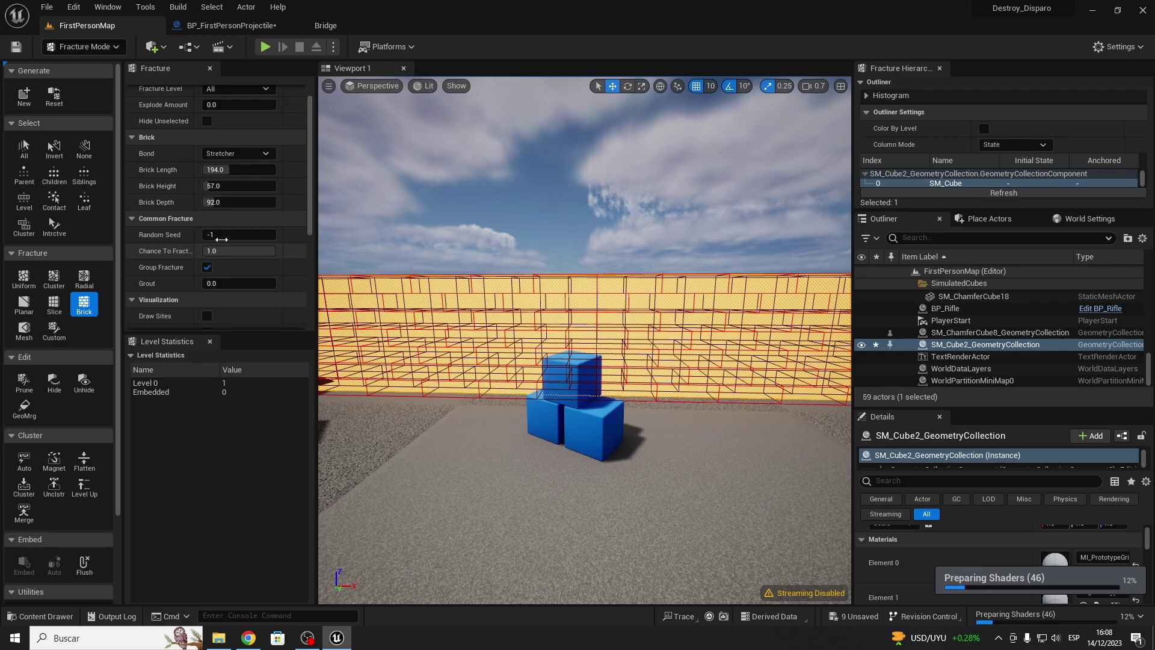
scroll(194, 245, up, 1)
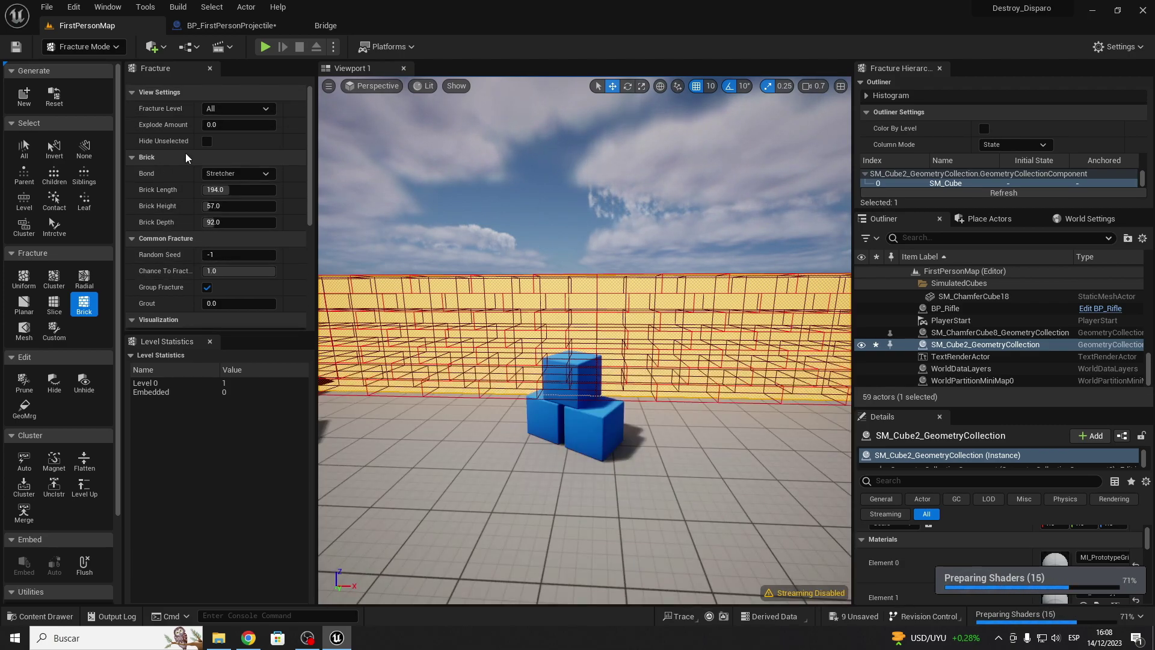
scroll(210, 248, down, 1)
scroll(206, 250, down, 1)
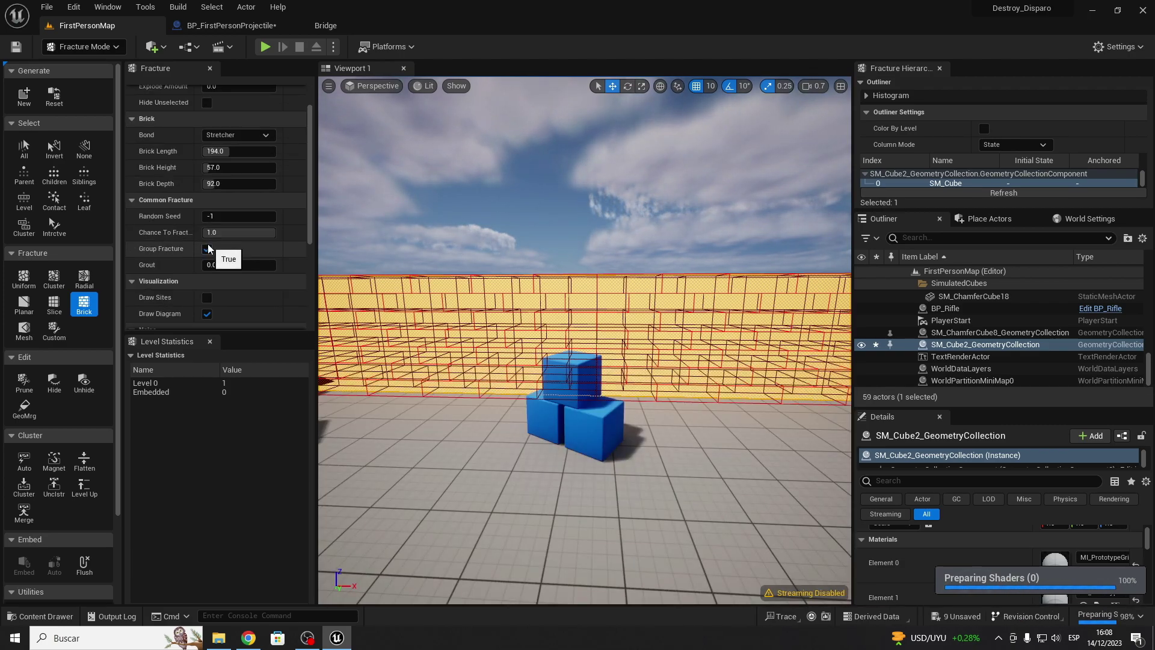
scroll(206, 252, down, 2)
scroll(204, 252, down, 3)
scroll(202, 253, down, 2)
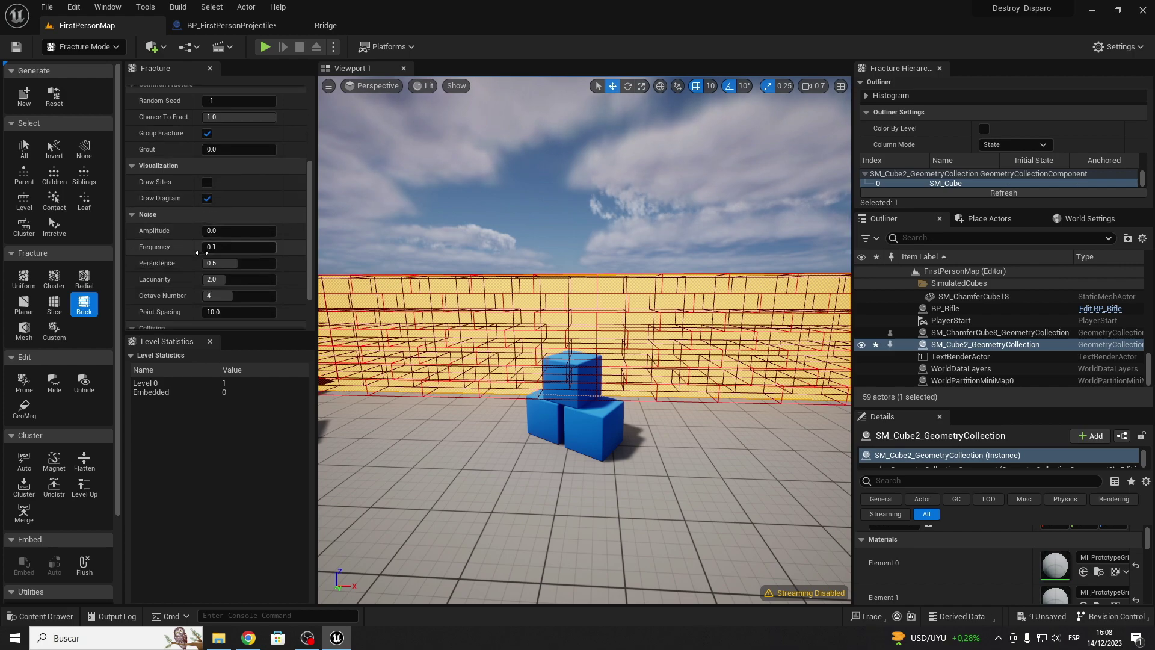
scroll(201, 253, down, 4)
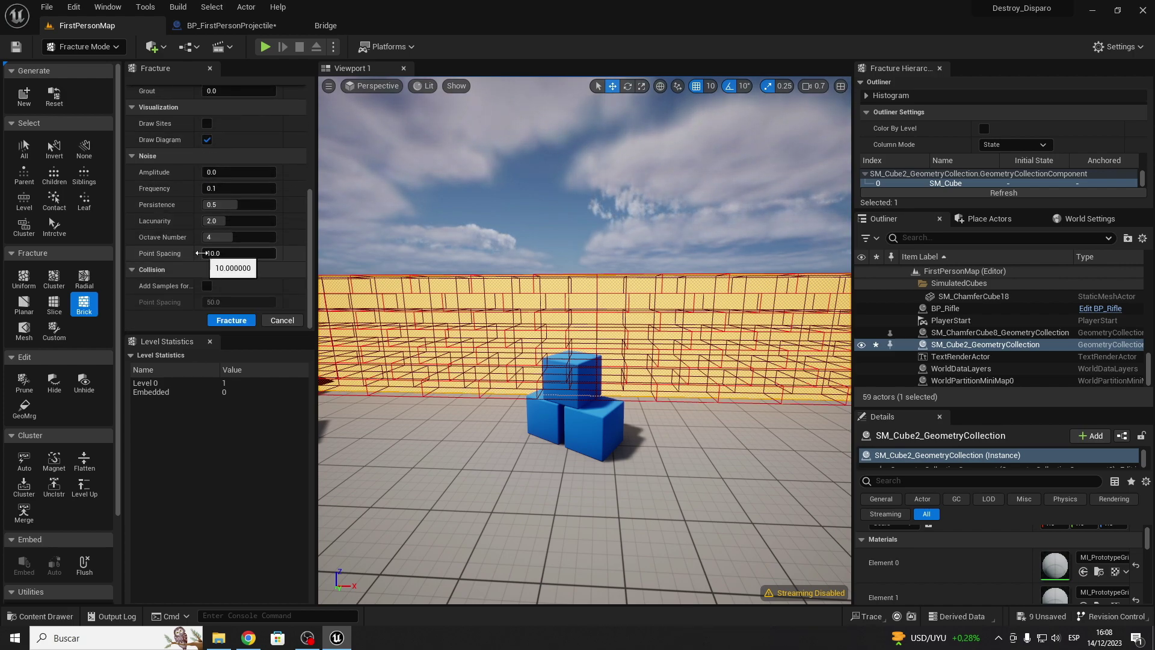
click(223, 322)
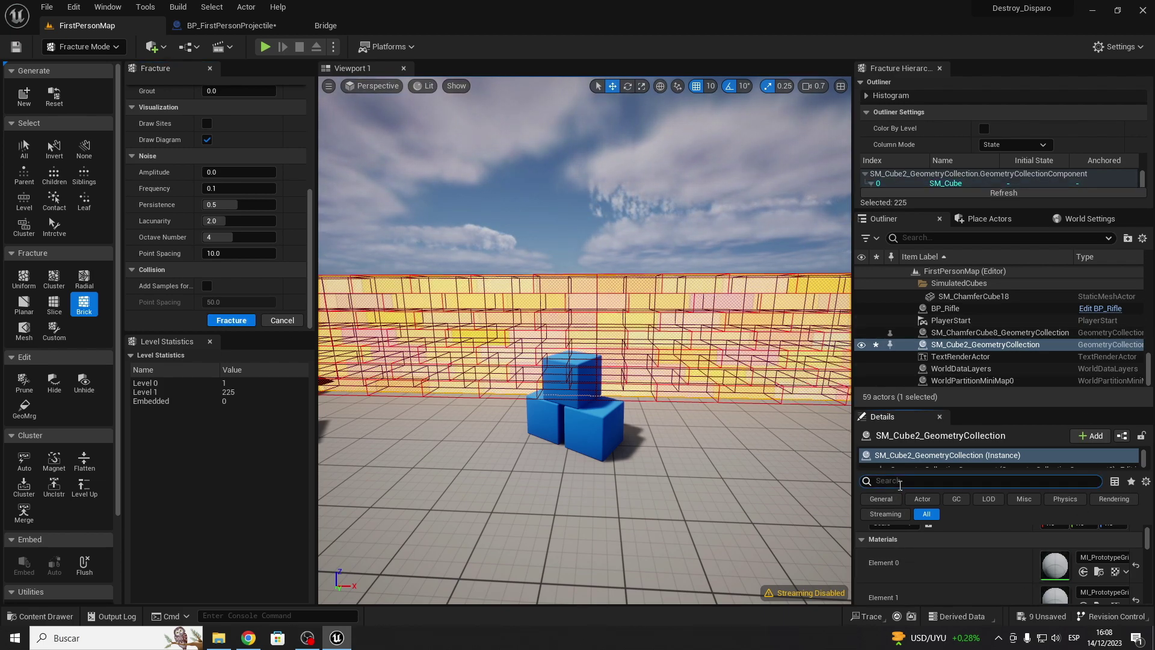
- Turn off Show Bone Colors on the fractured wall
text(sho)
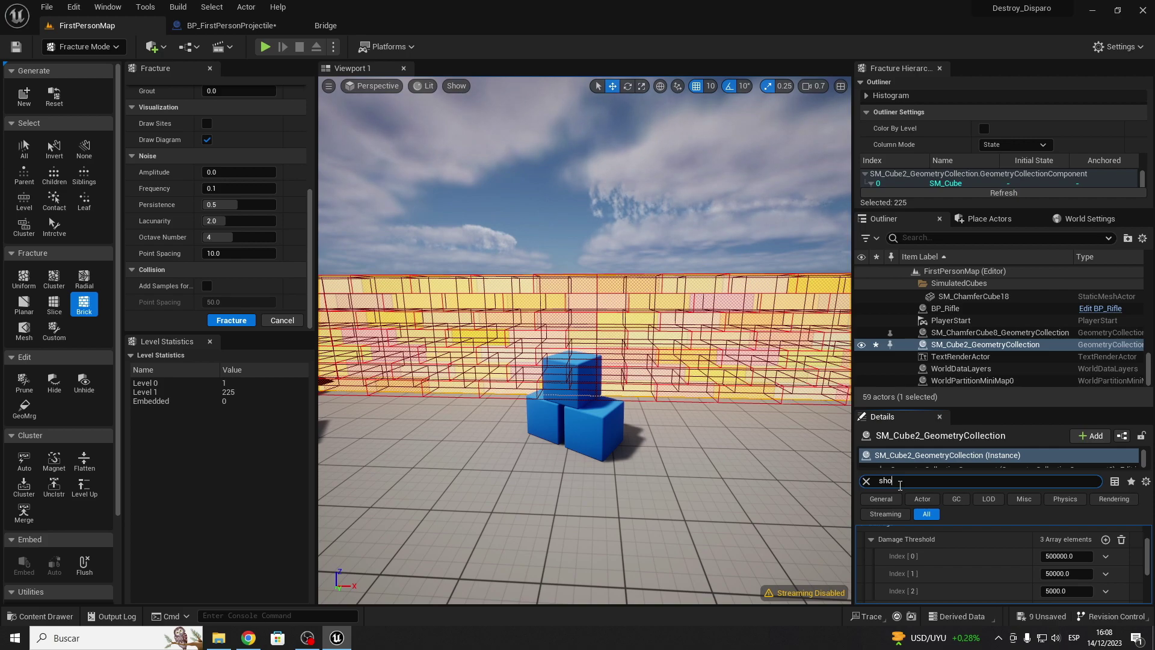
text(w)
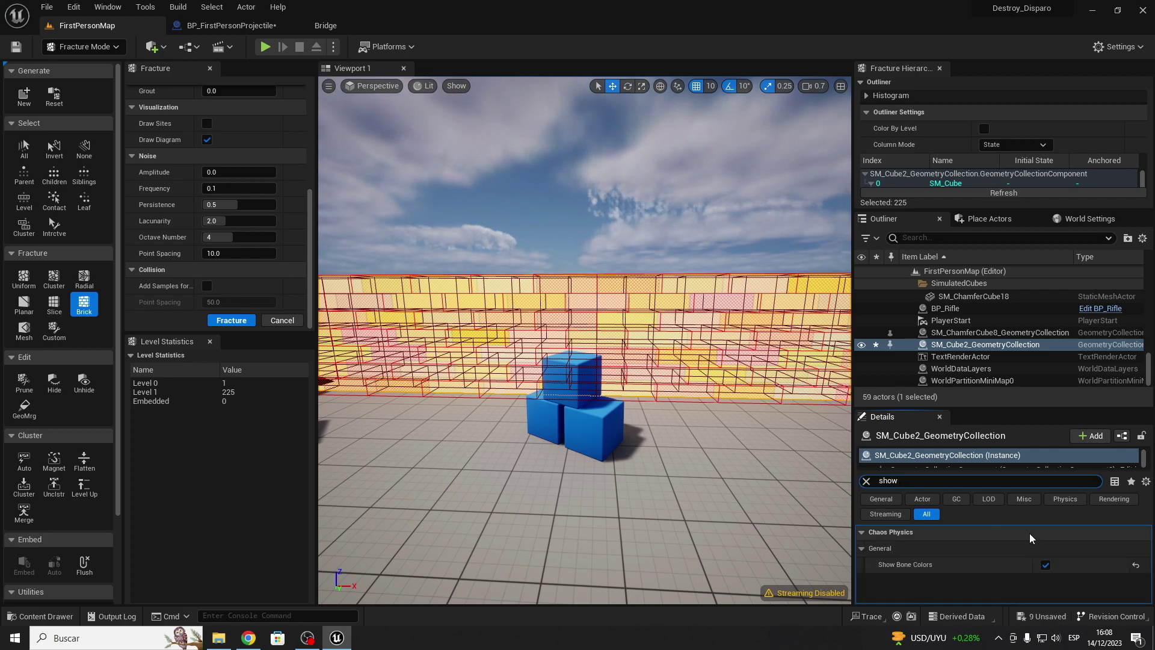
click(1046, 565)
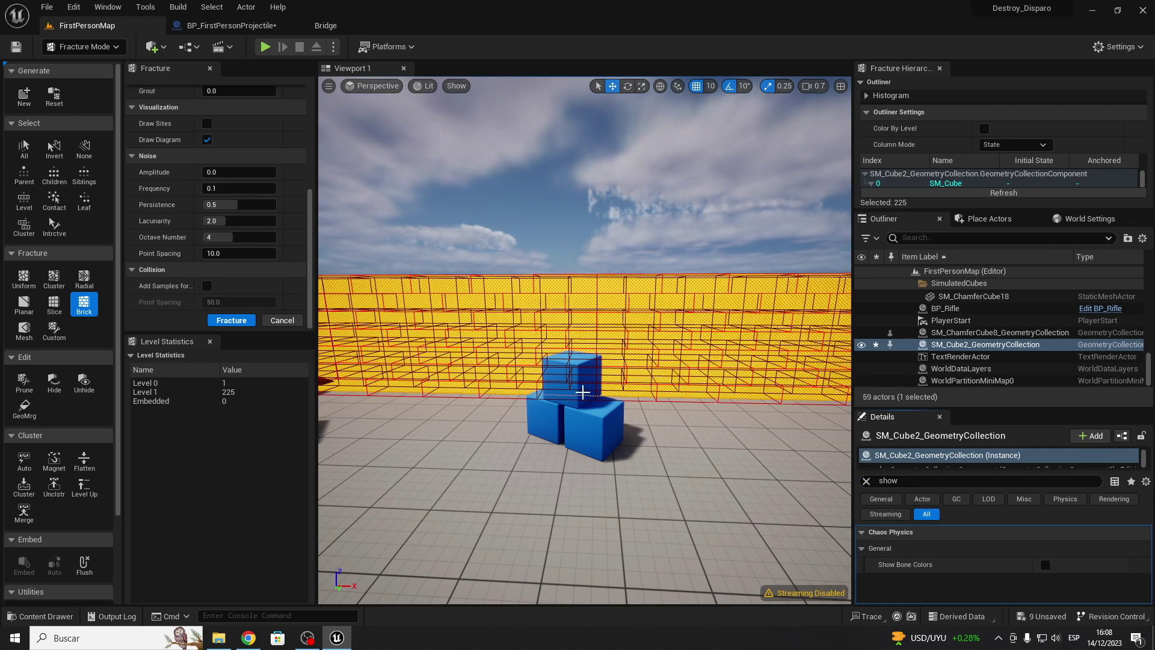
drag(583, 392, 608, 361)
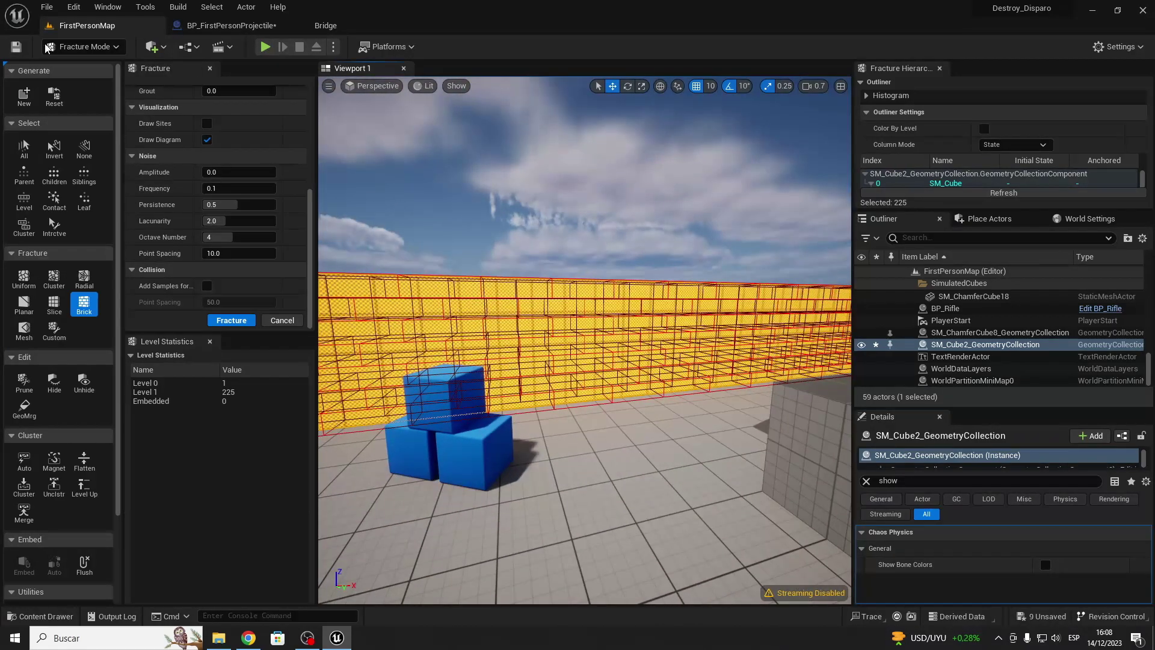
- Return to Selection Mode, play the level, and shoot the brick wall into loose blocks with the rifle
click(46, 48)
click(69, 70)
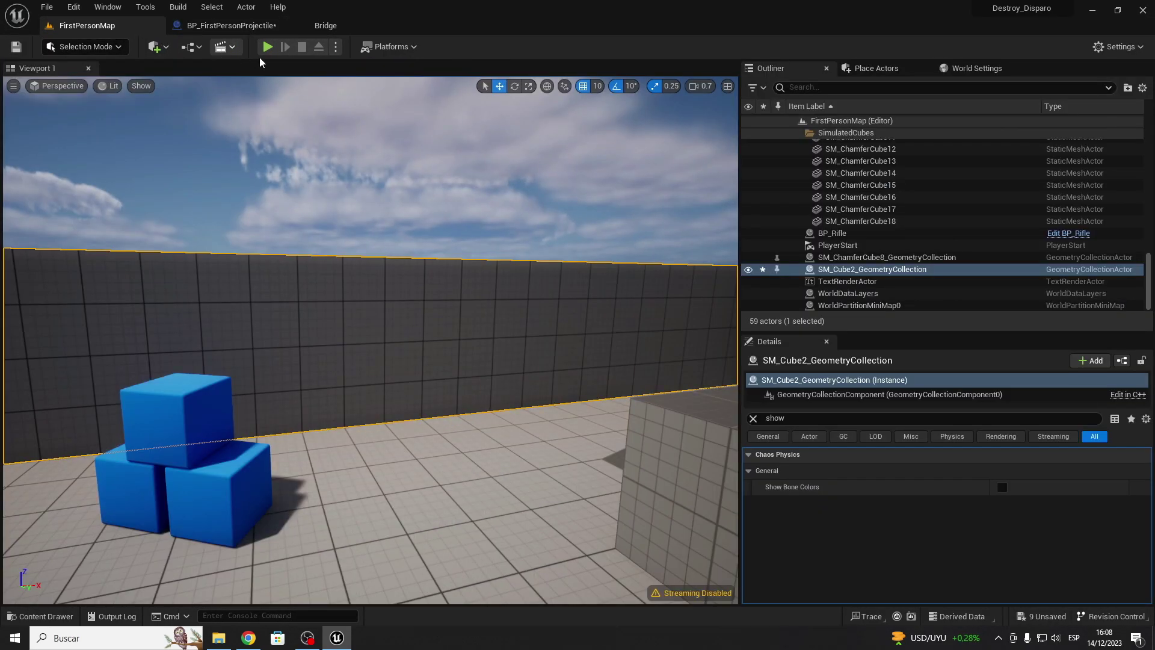
key(alt+p)
key(w)
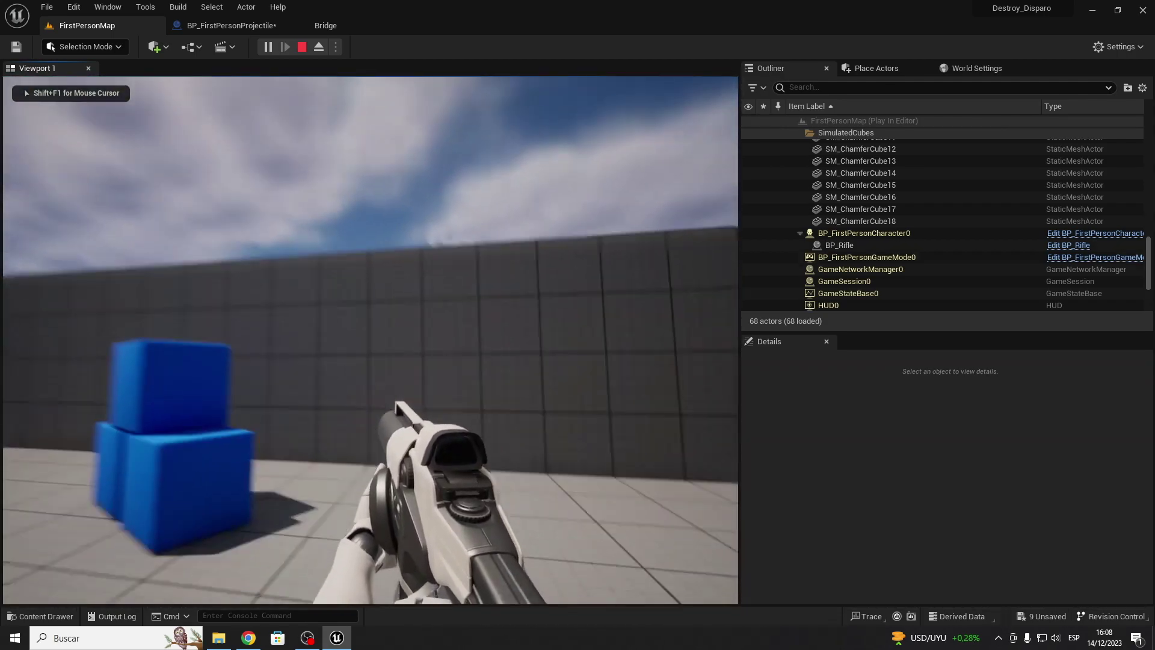
click(371, 340)
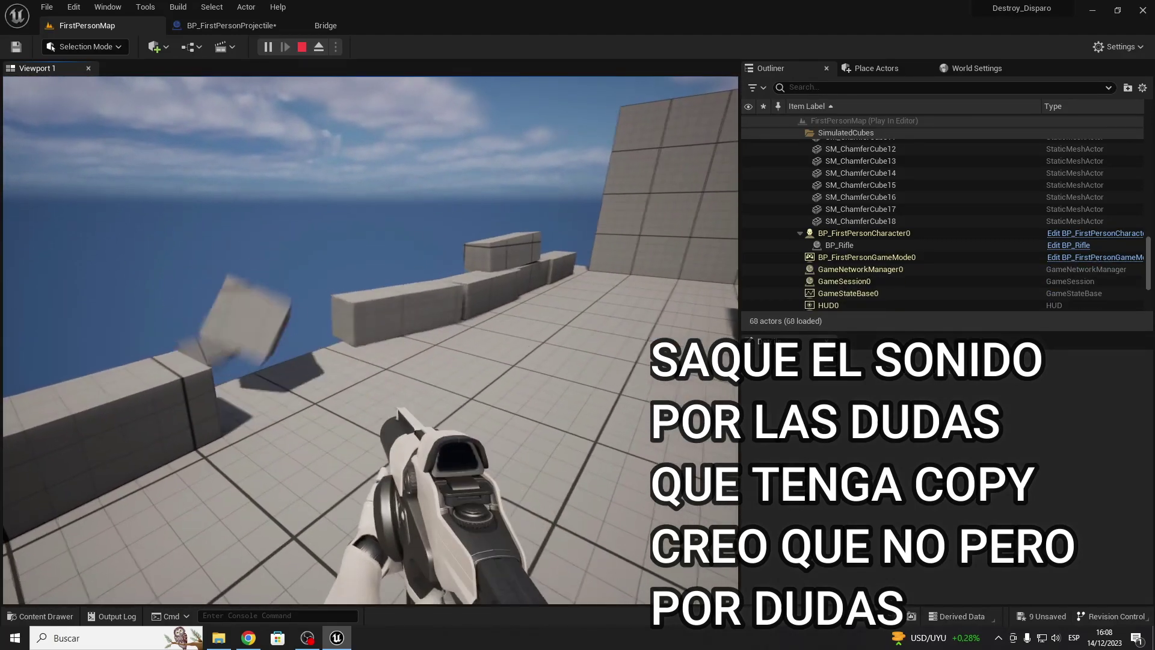
click(371, 340)
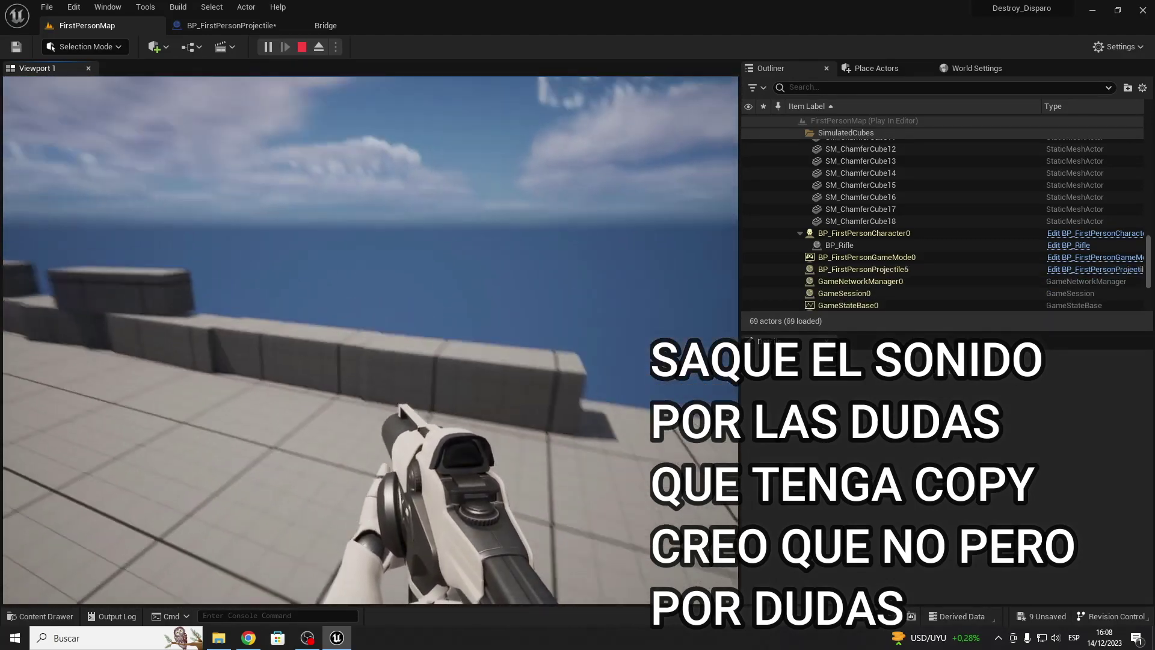
click(370, 340)
click(371, 340)
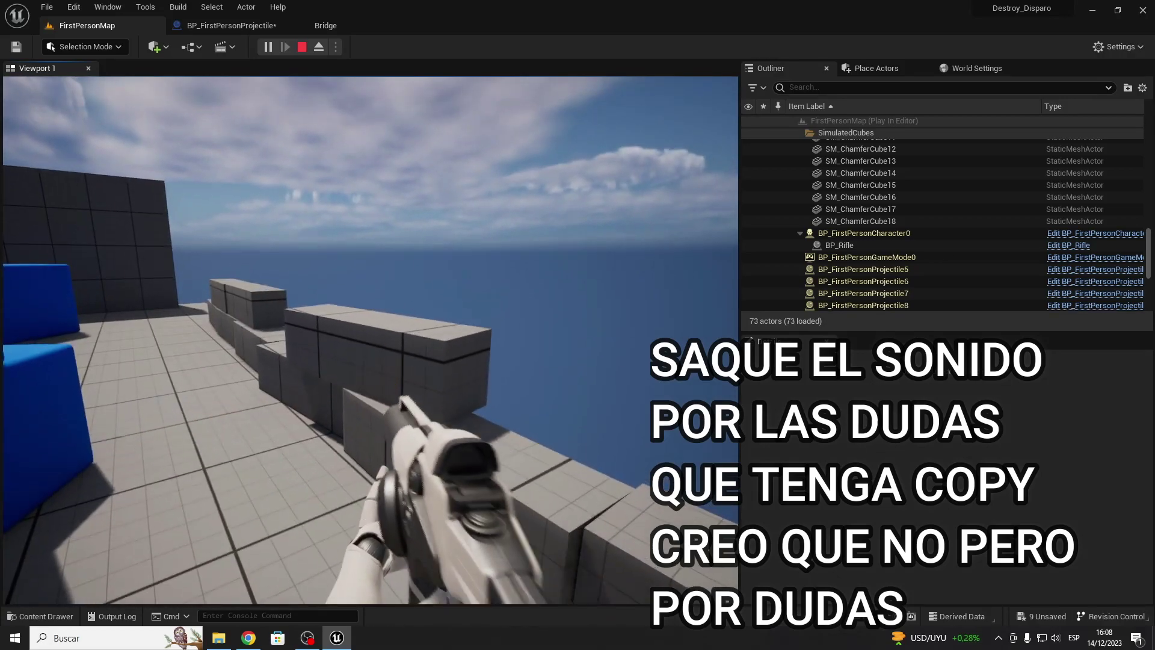
click(371, 340)
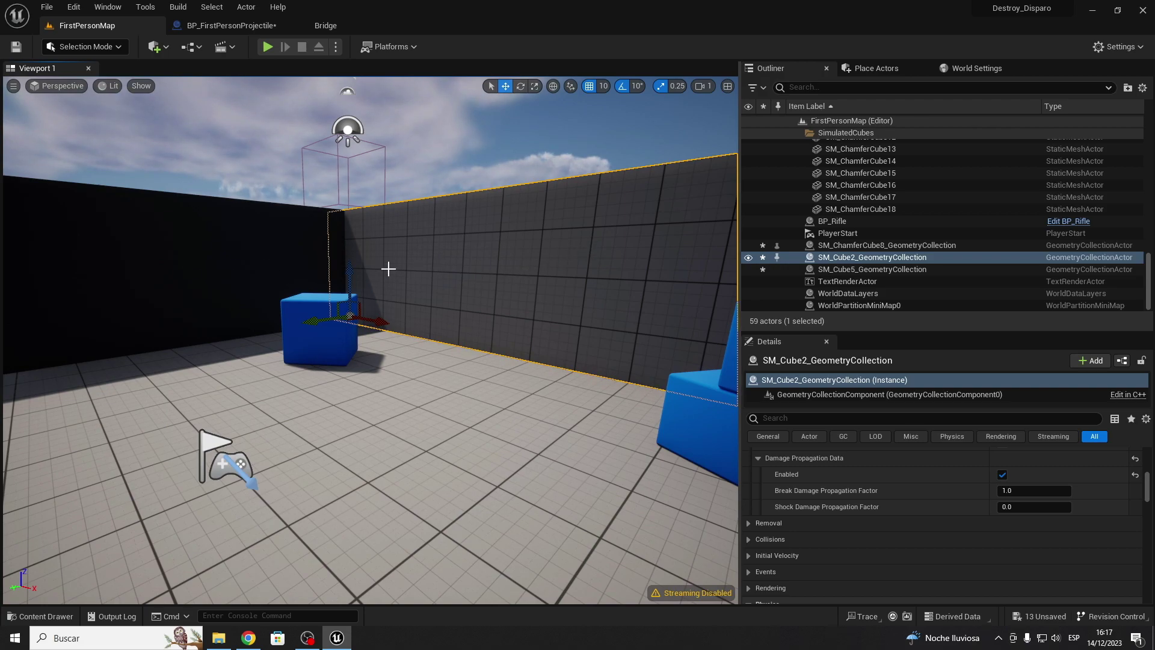
- Reselect the SM_Cube2 wall and set Break Damage Propagation Factor to 0.14 in Details
click(202, 284)
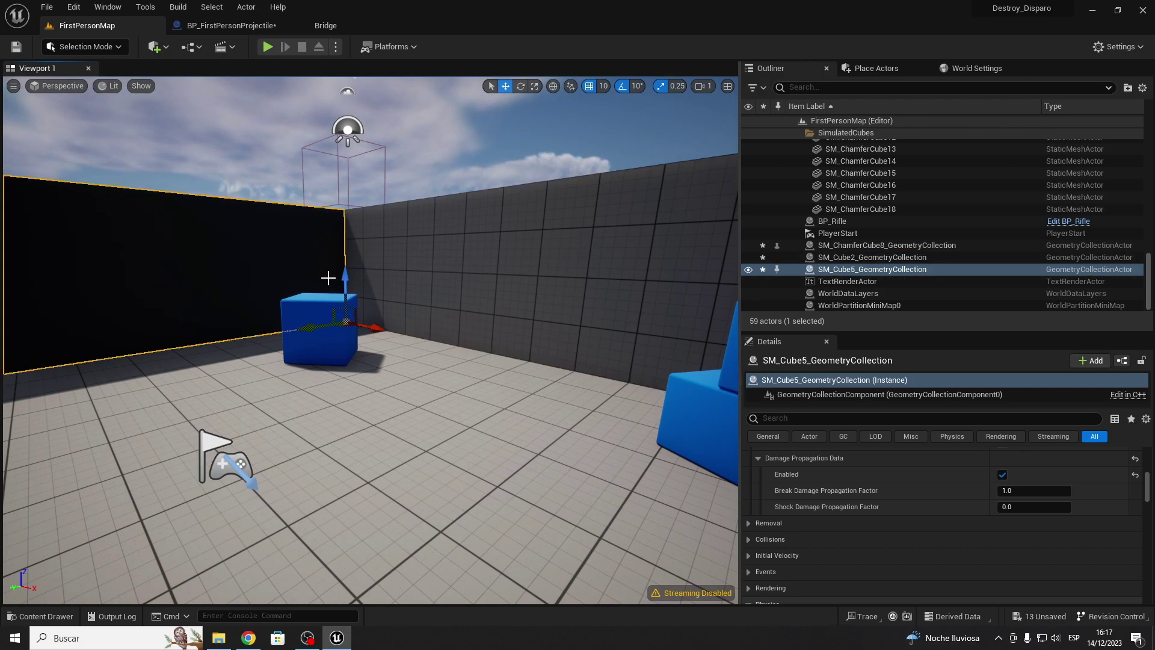
click(449, 288)
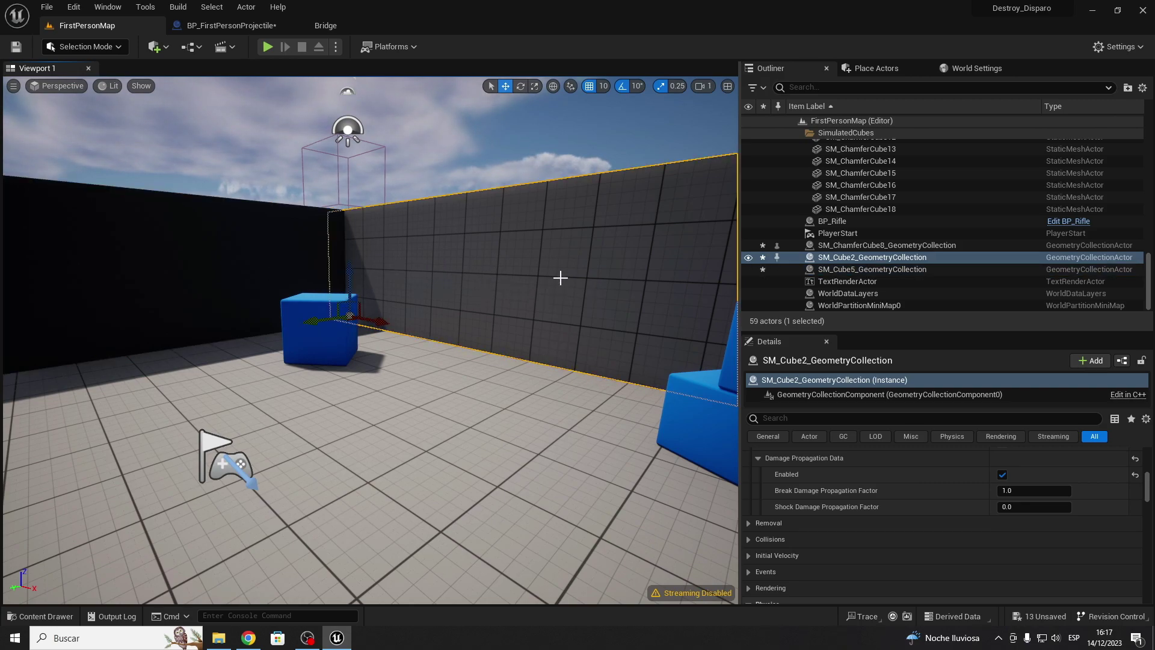
mouse_move(560, 277)
right_down()
mouse_move(608, 276)
mouse_move(560, 277)
right_up()
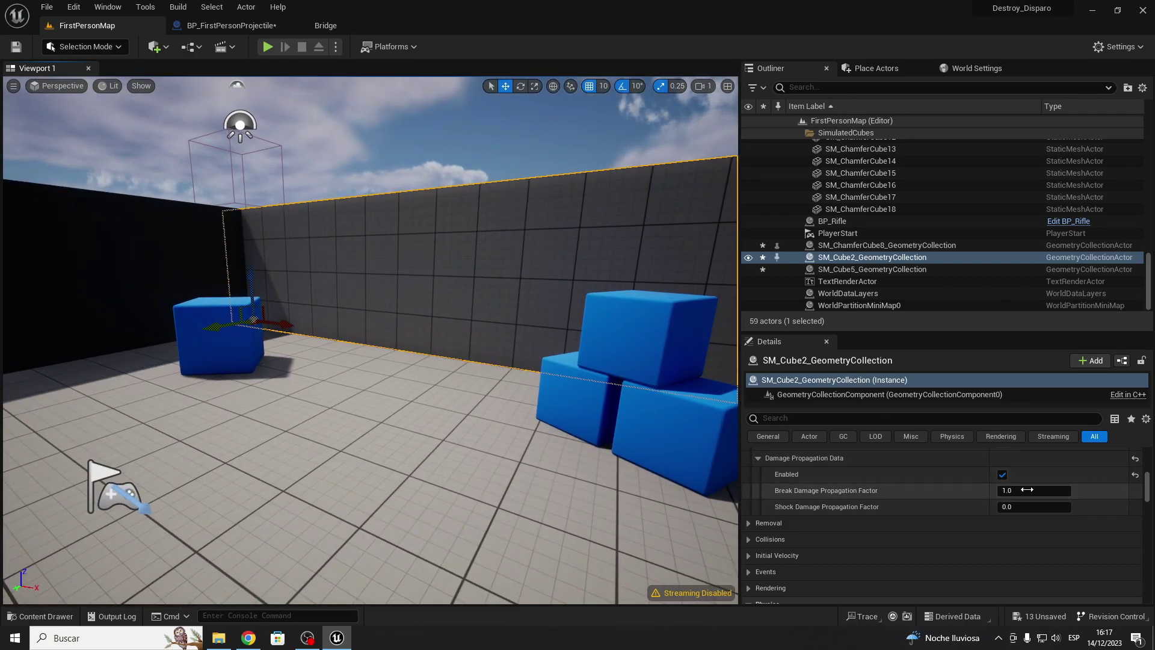
scroll(893, 463, up, 15)
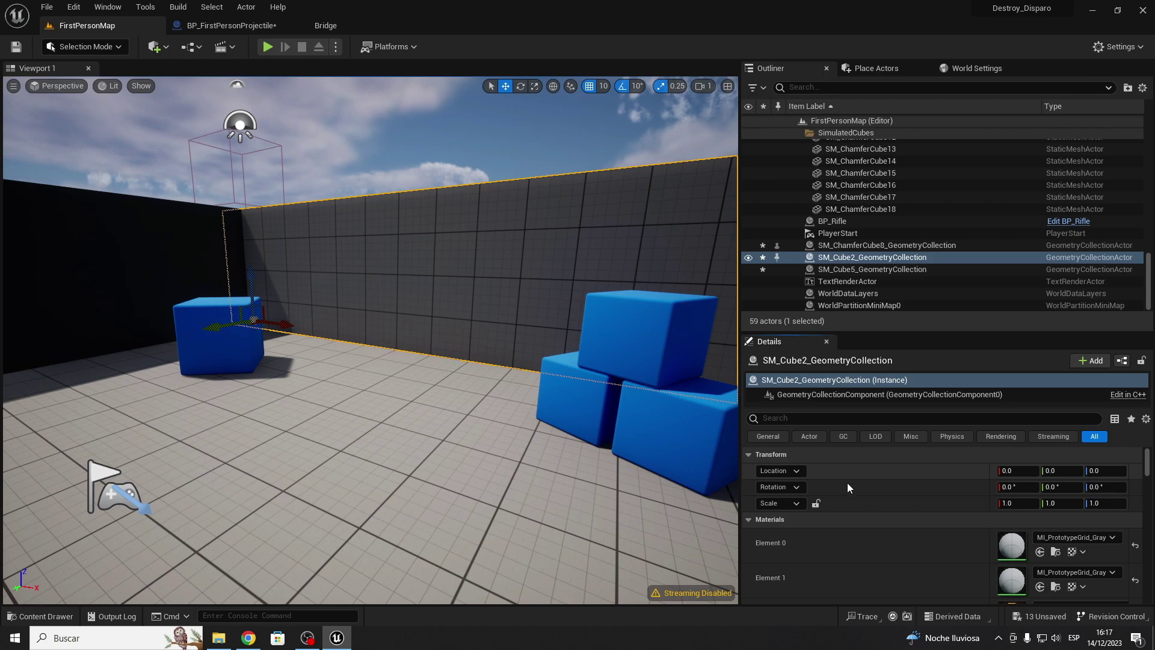
scroll(843, 488, down, 4)
scroll(843, 487, down, 3)
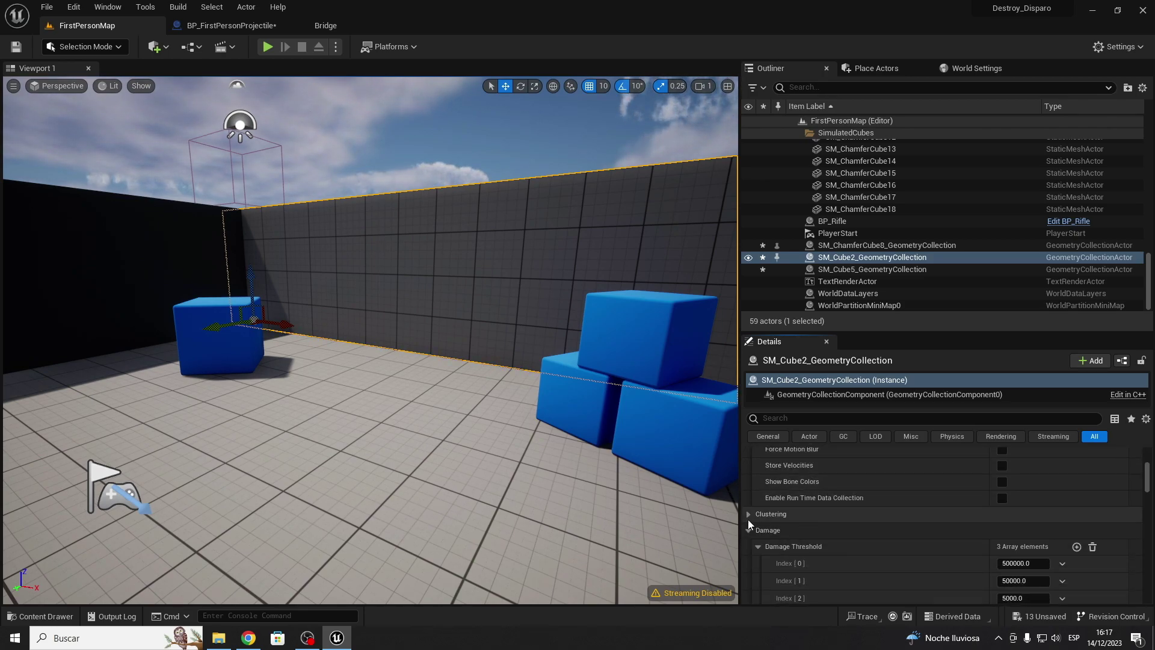
scroll(821, 530, down, 3)
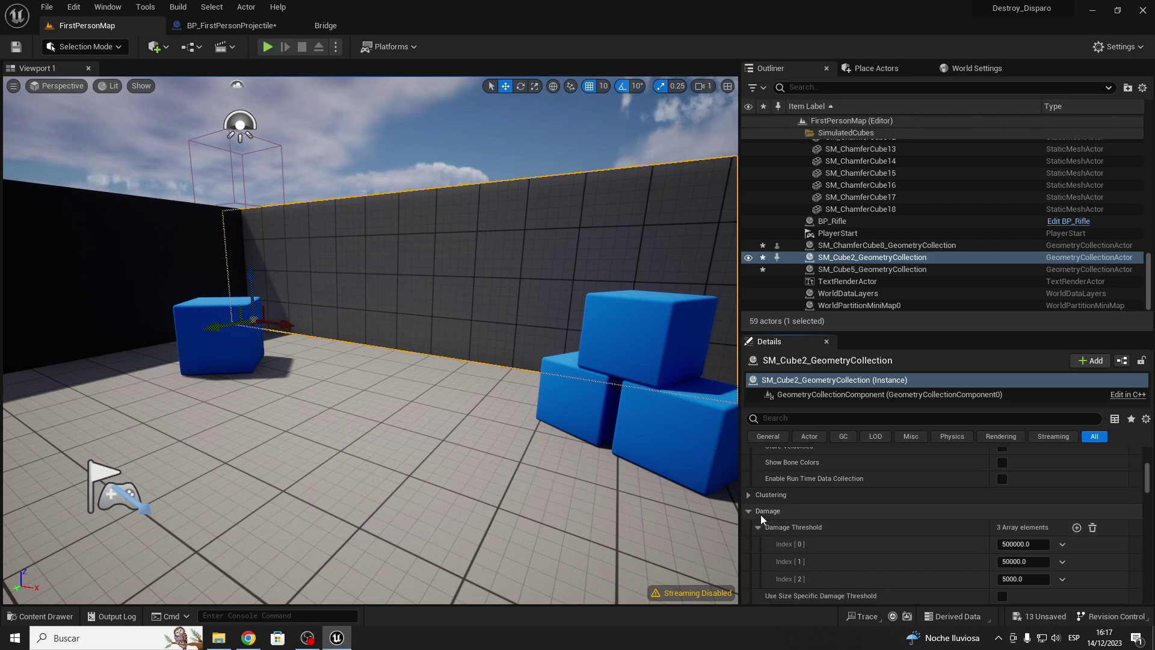
scroll(812, 515, down, 5)
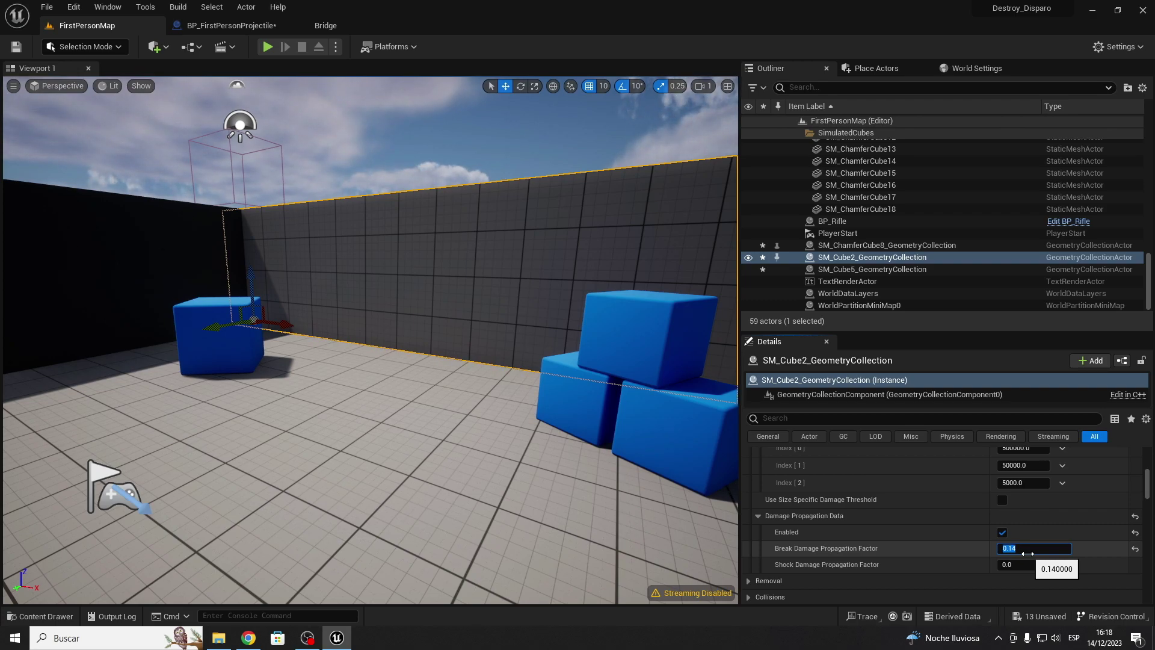
- Play the level, pick up the rifle, and shoot two blue cubes
click(268, 47)
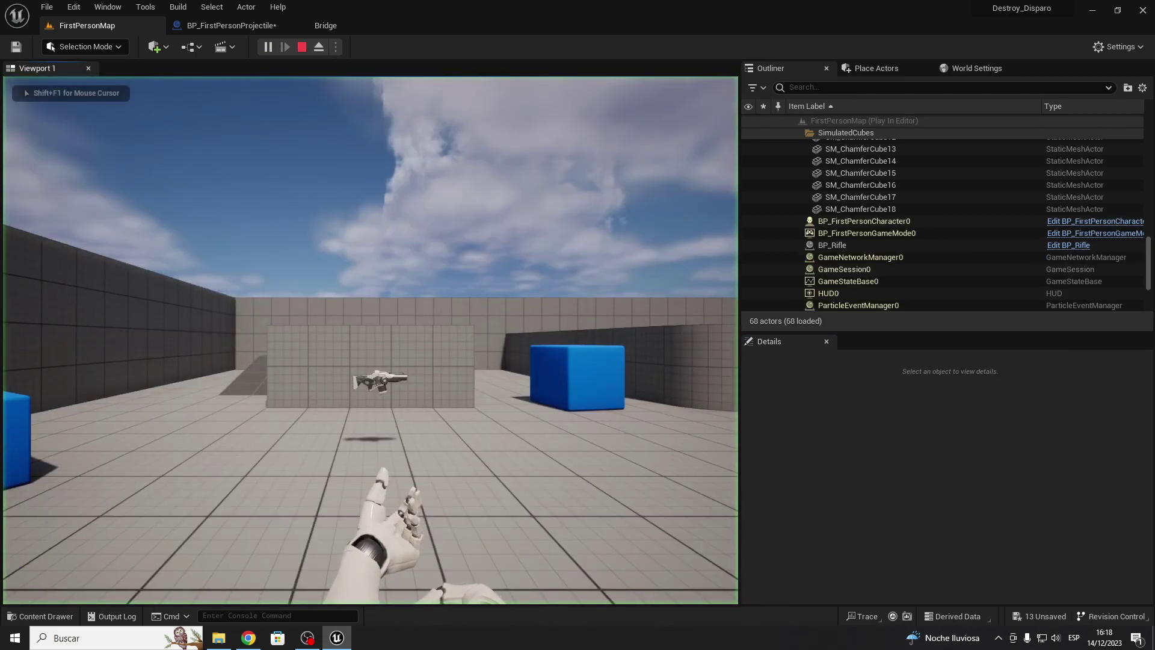
key(w)
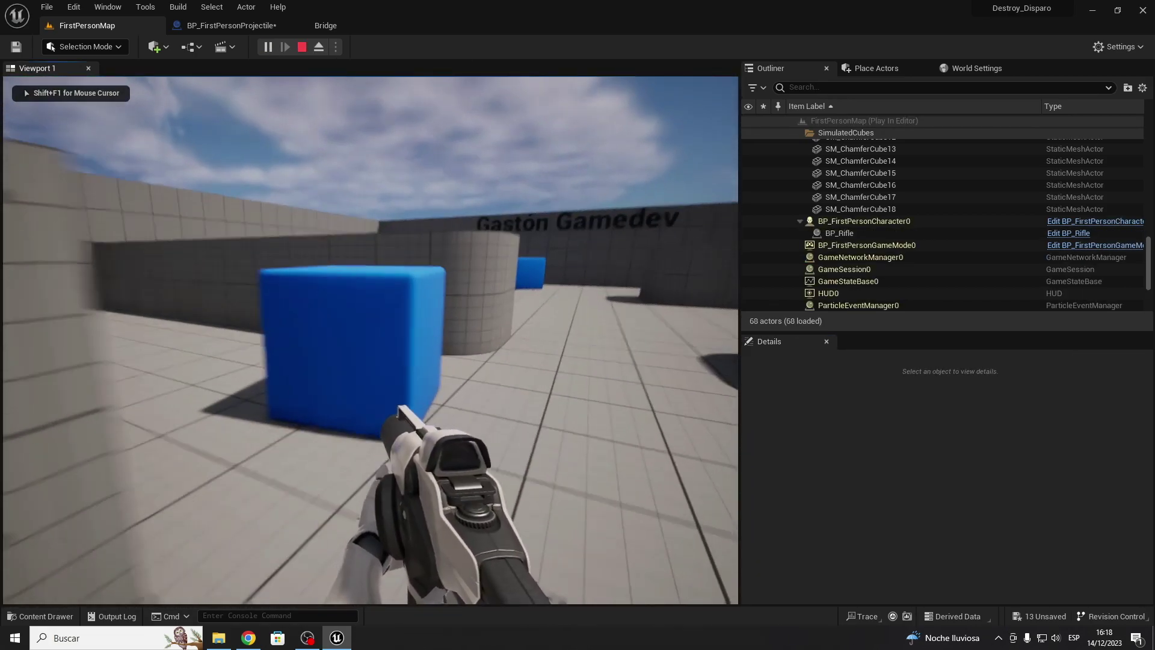
key(s)
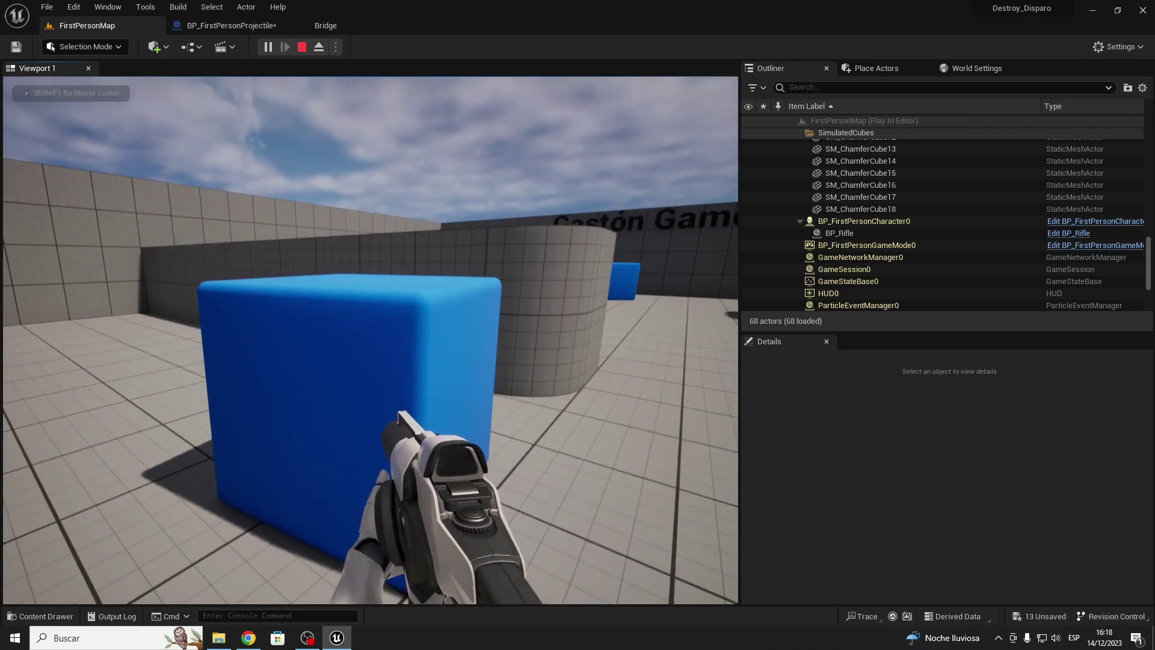
click(370, 340)
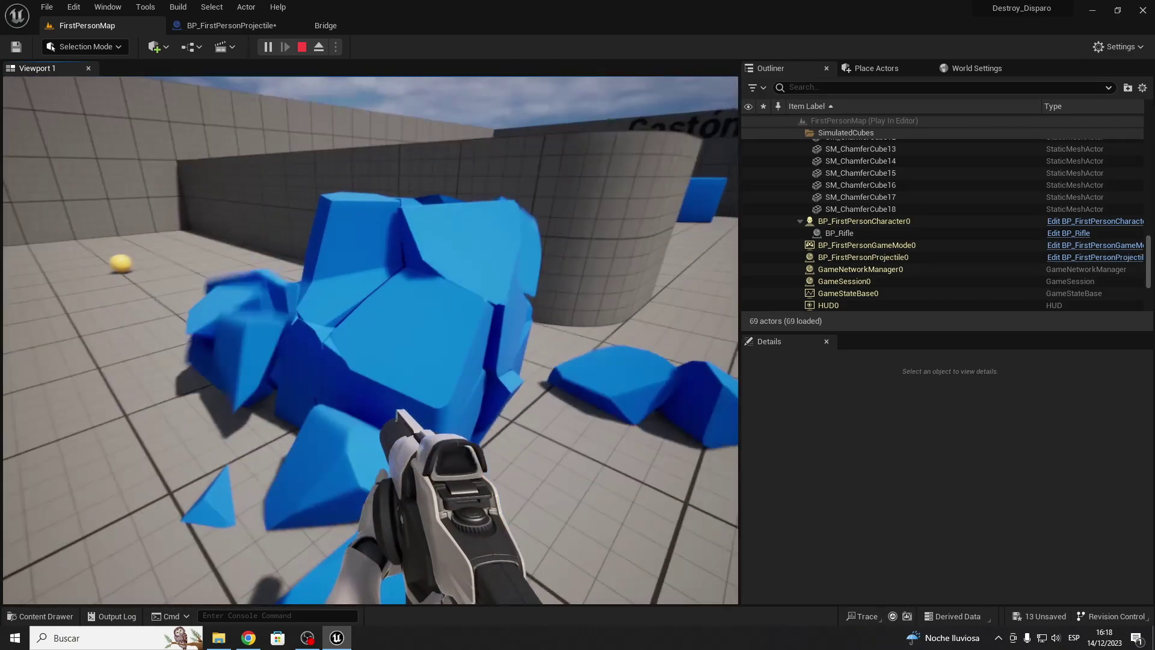
click(370, 340)
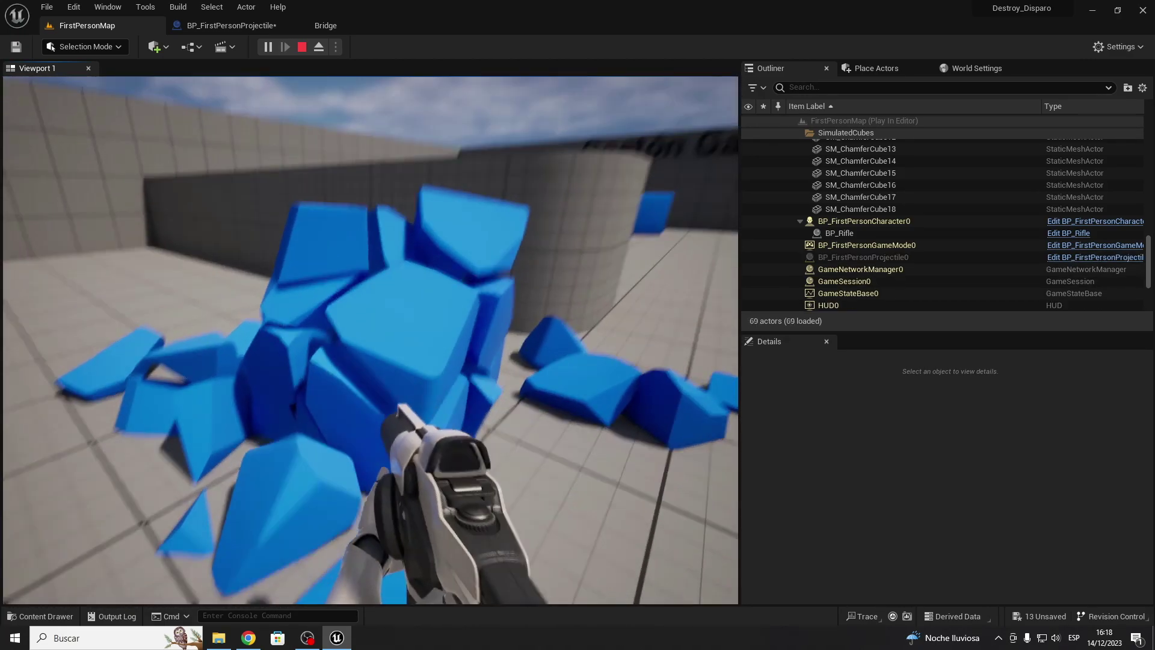
- Fire repeatedly along the wall until it gradually cracks and breaks apart
key(w)
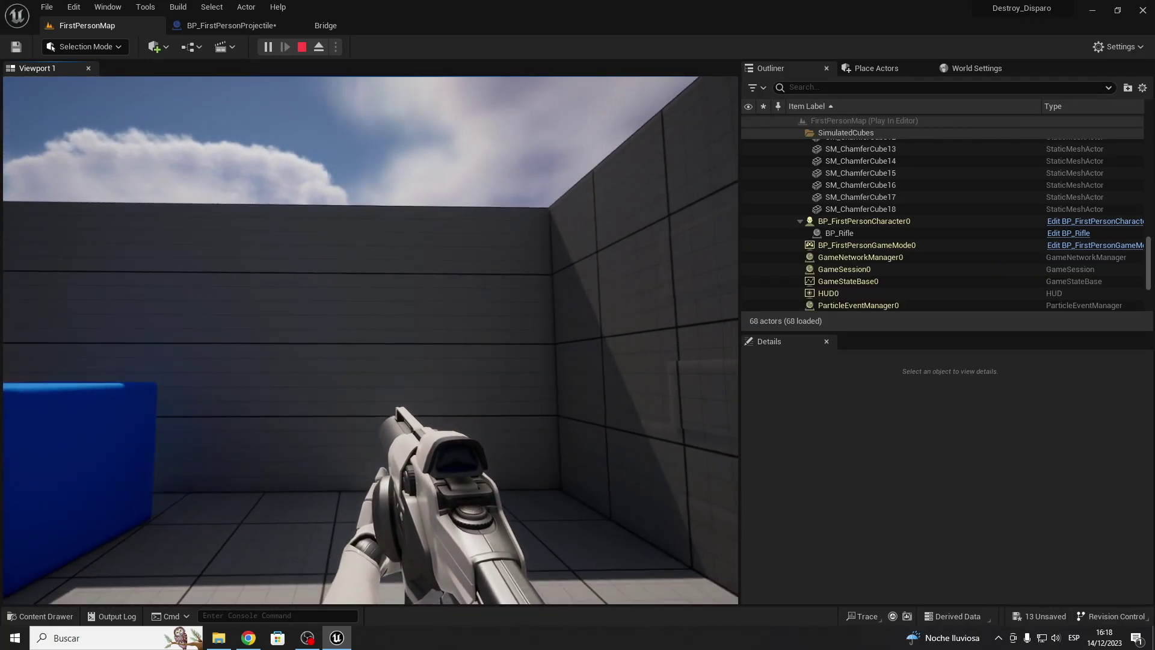
click(370, 340)
key(s)
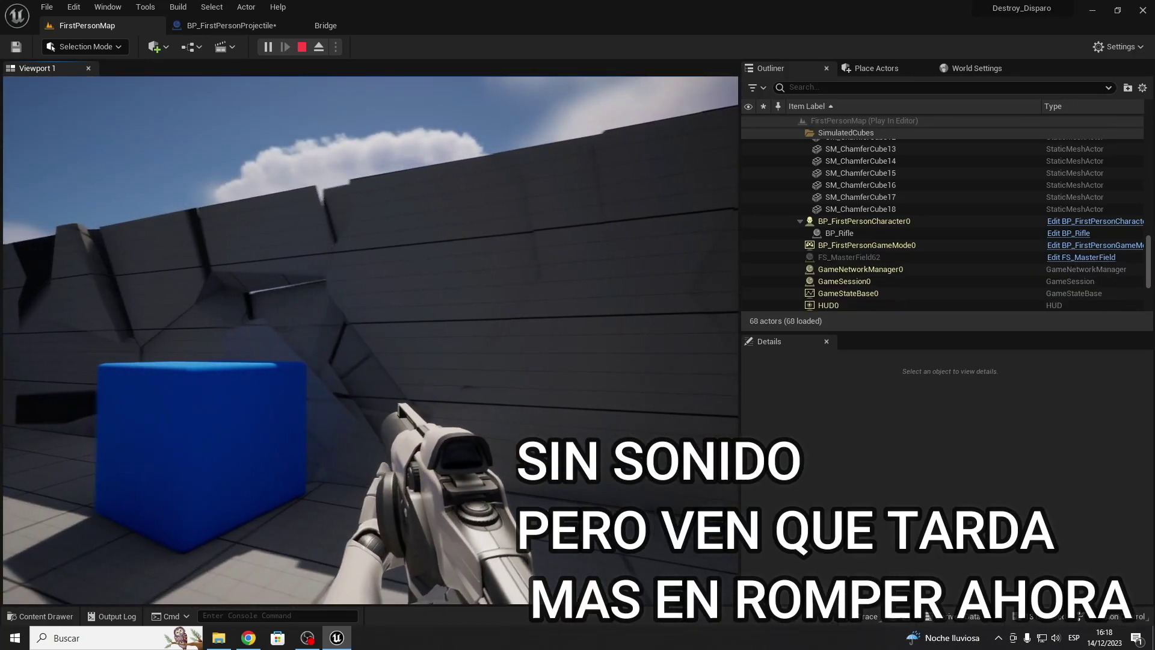
click(370, 340)
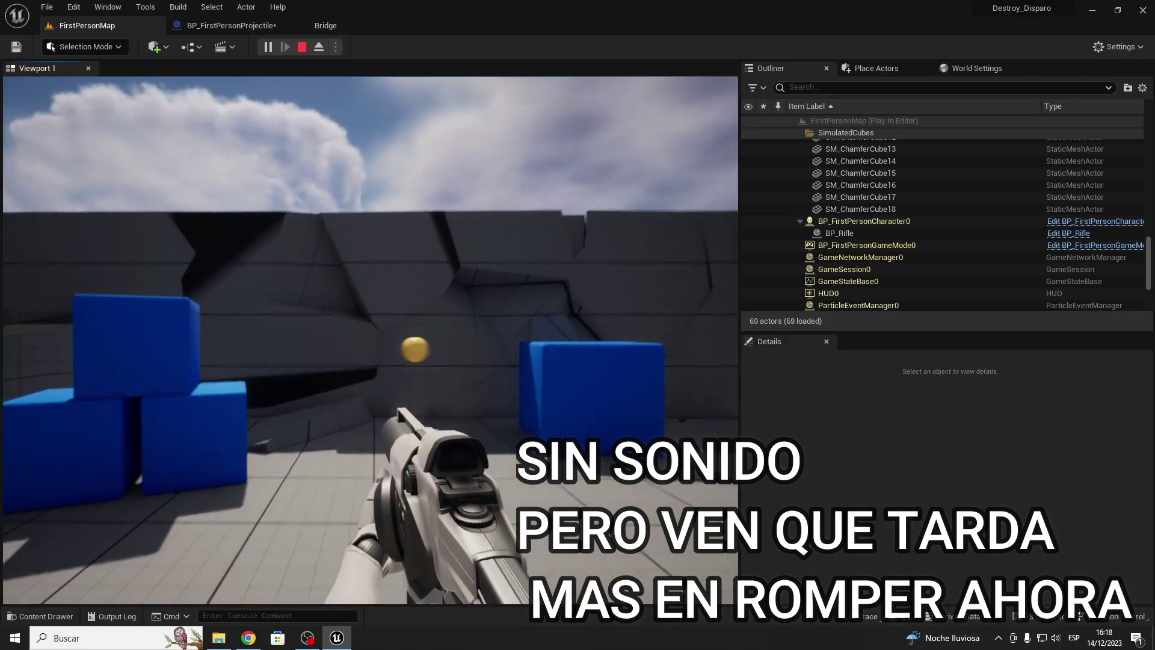
click(370, 340)
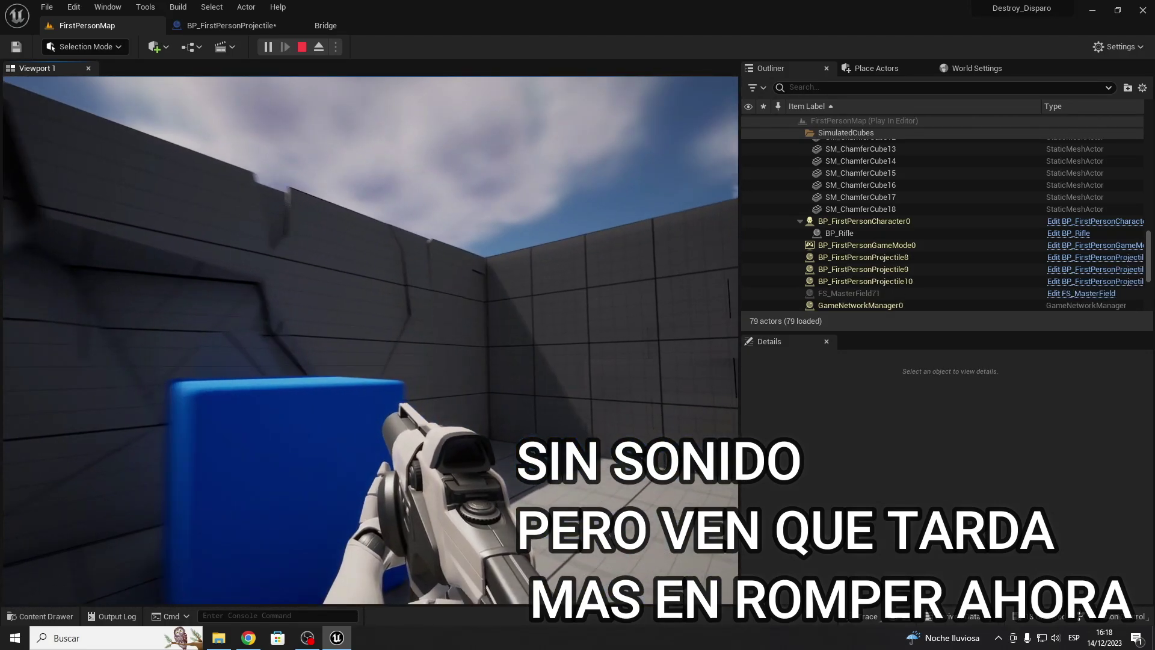
click(370, 340)
click(370, 340)
click(370, 340)
click(370, 340)
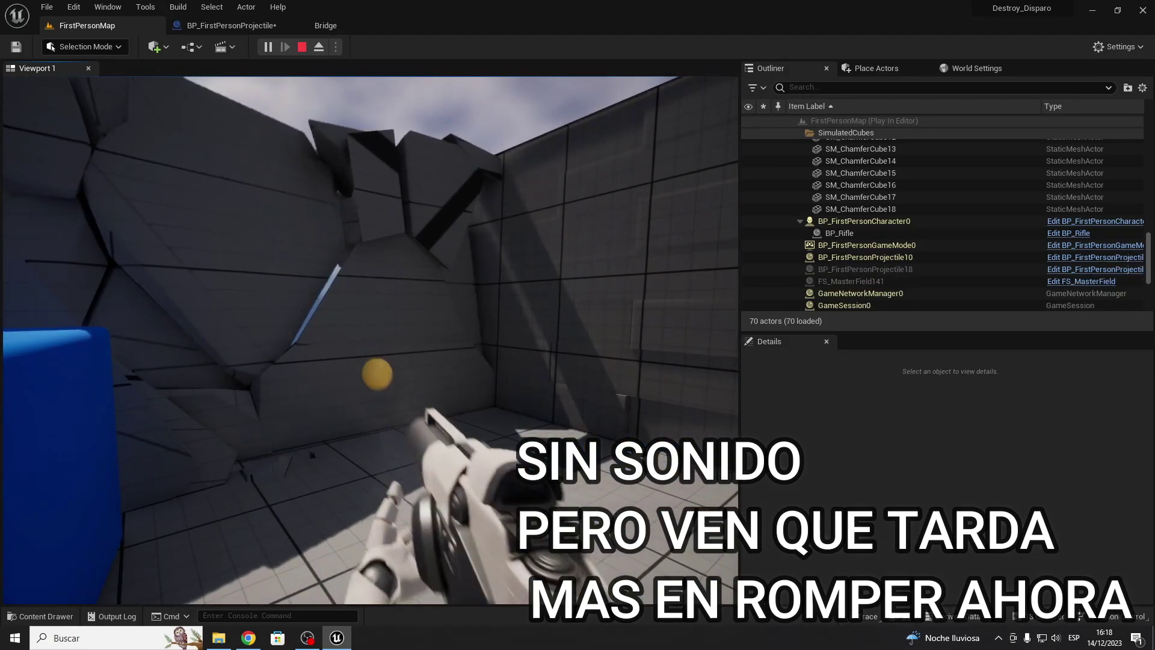
click(370, 340)
click(370, 340)
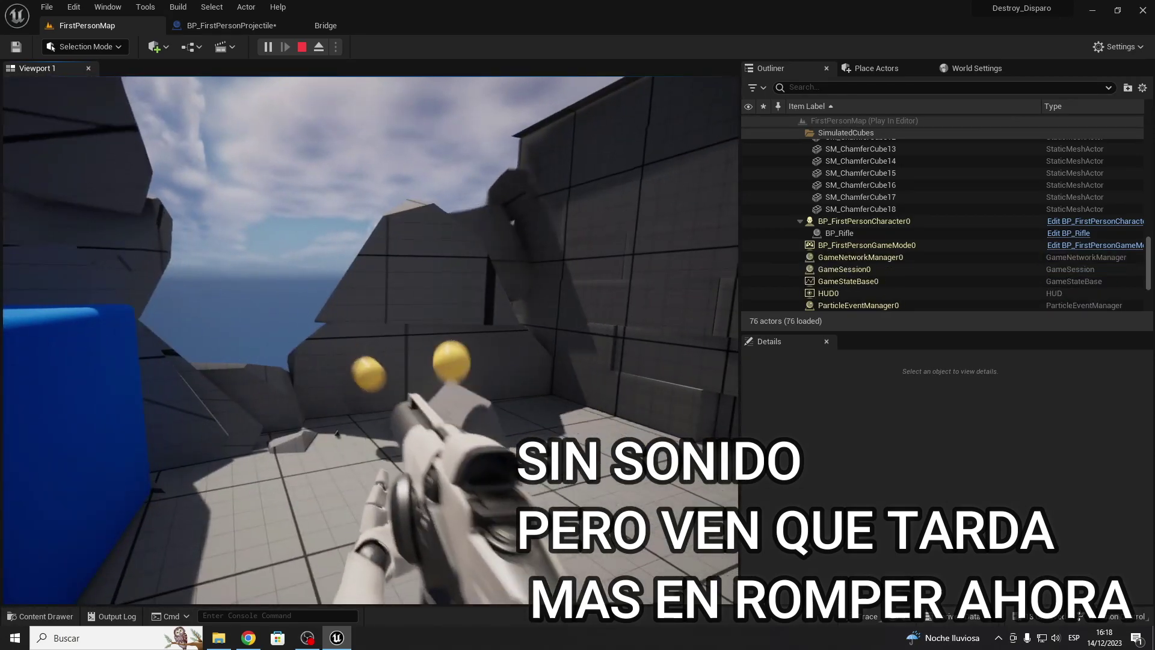
click(370, 340)
click(370, 340)
click(370, 340)
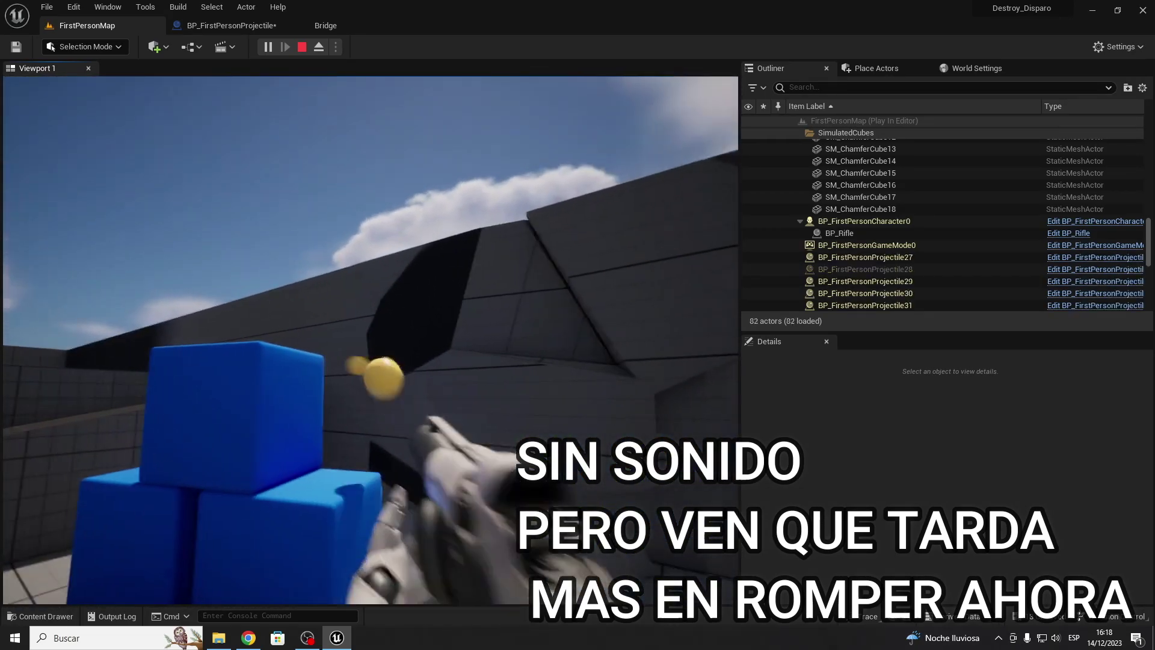
click(370, 340)
click(370, 340)
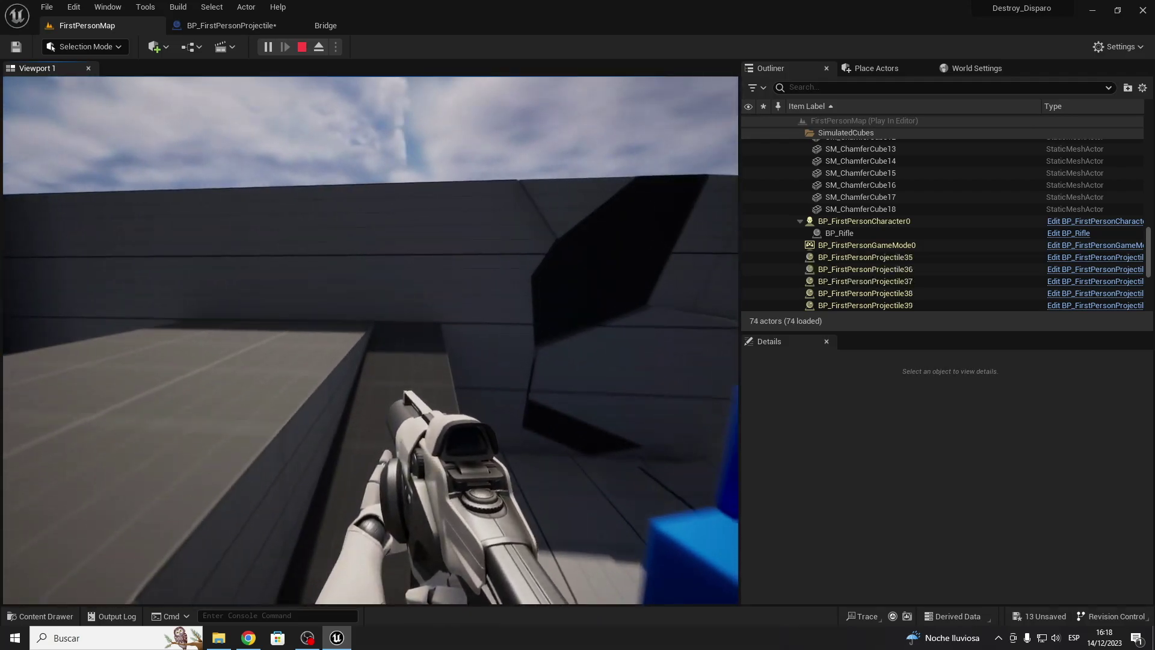
click(370, 340)
click(370, 340)
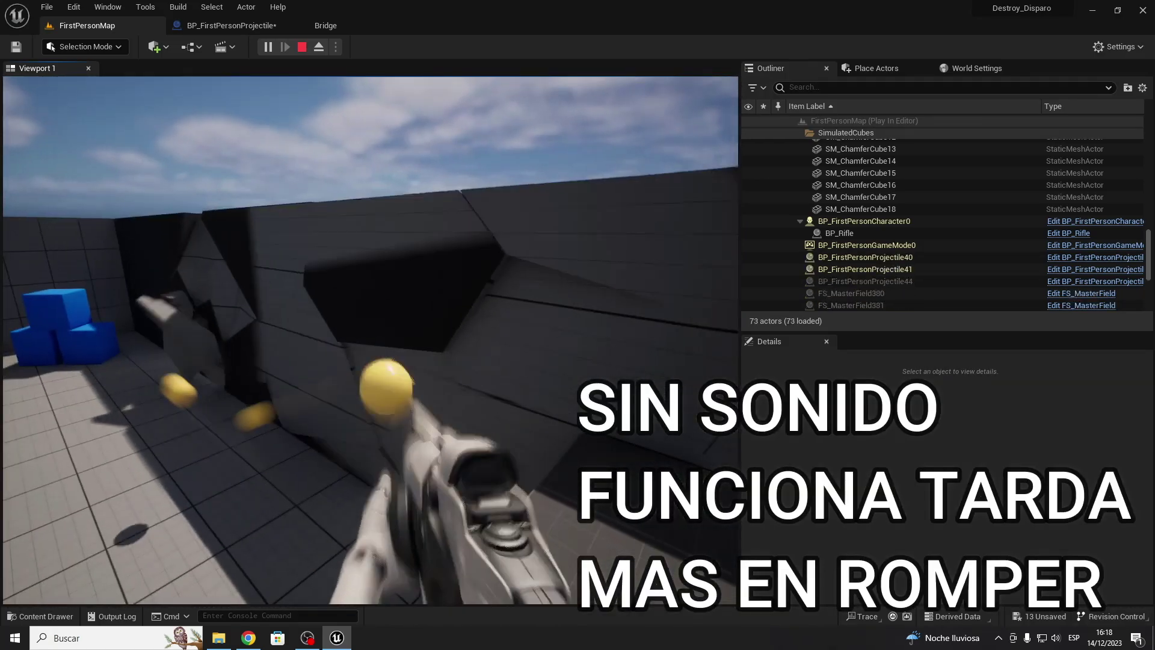
click(371, 340)
click(370, 340)
click(371, 340)
click(371, 340)
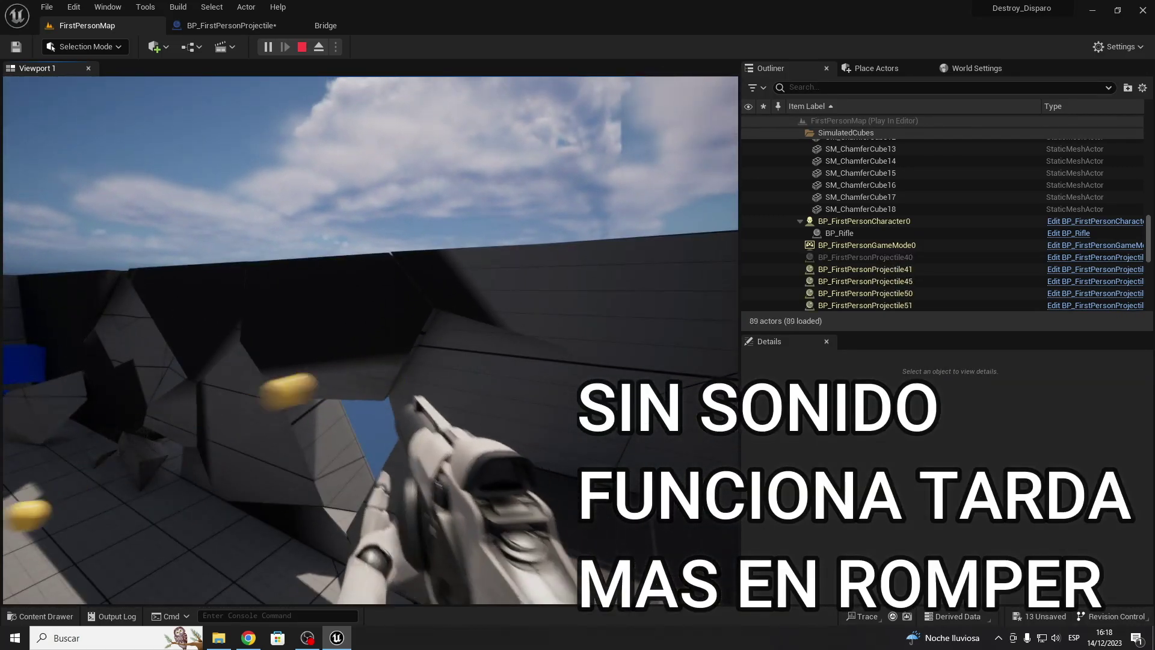
click(371, 340)
click(371, 340)
click(370, 340)
click(371, 340)
click(370, 340)
click(371, 340)
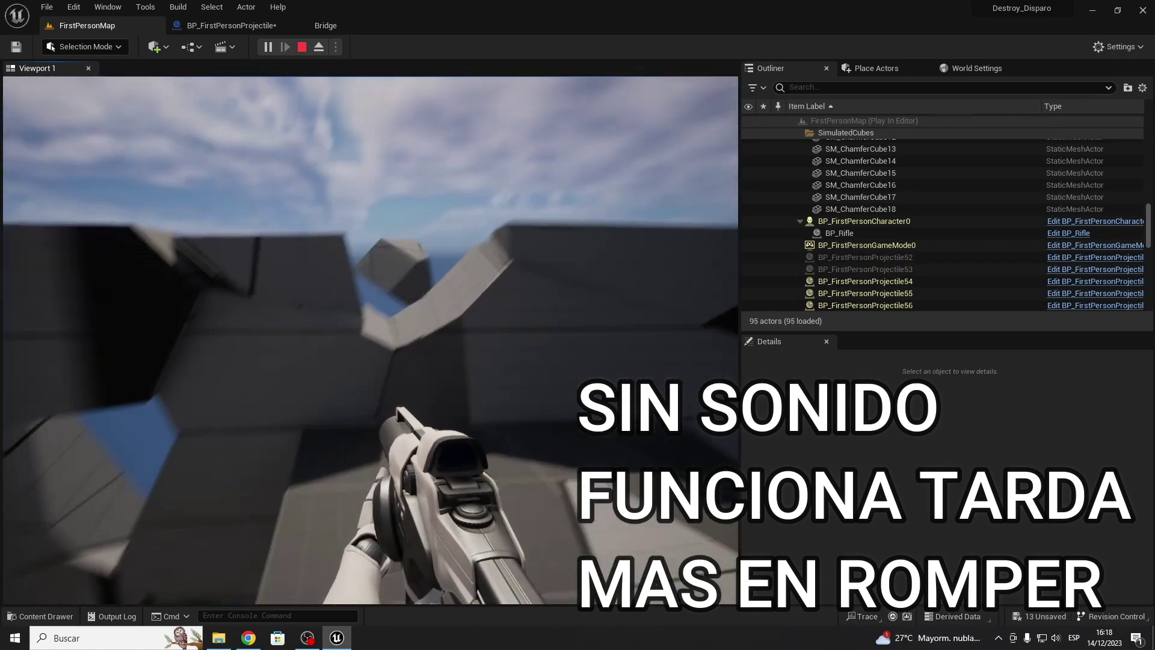
click(370, 340)
click(371, 340)
click(371, 339)
click(370, 340)
click(370, 340)
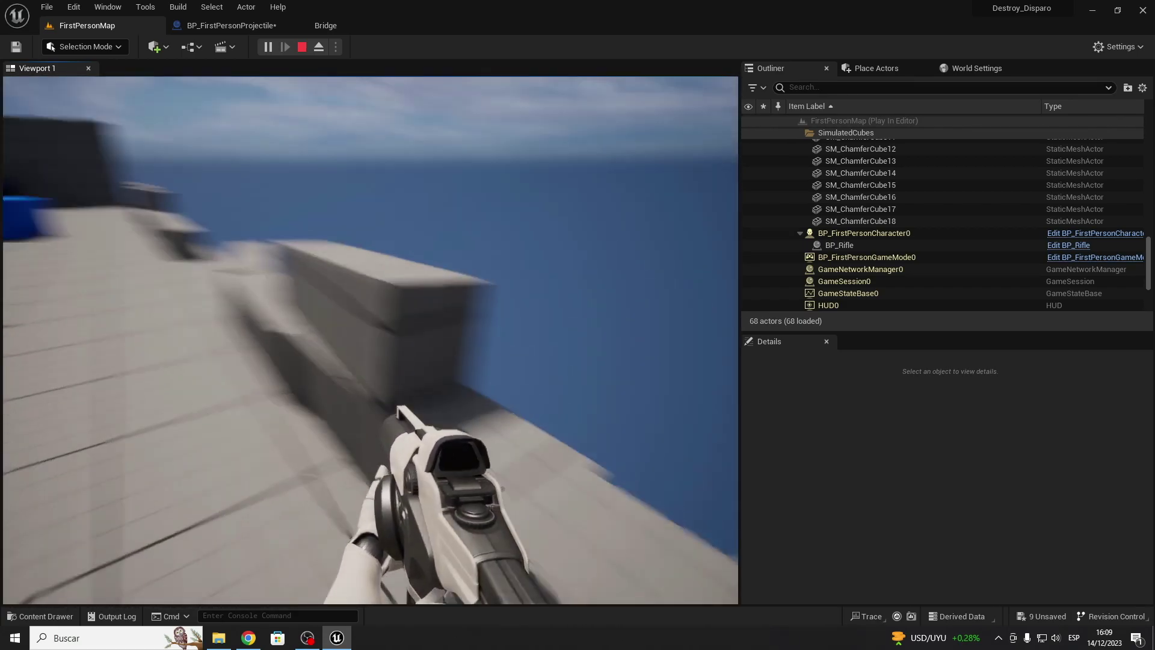
- Restart the play session with Alt+P and shoot the brick wall into scattered bricks
key(w)
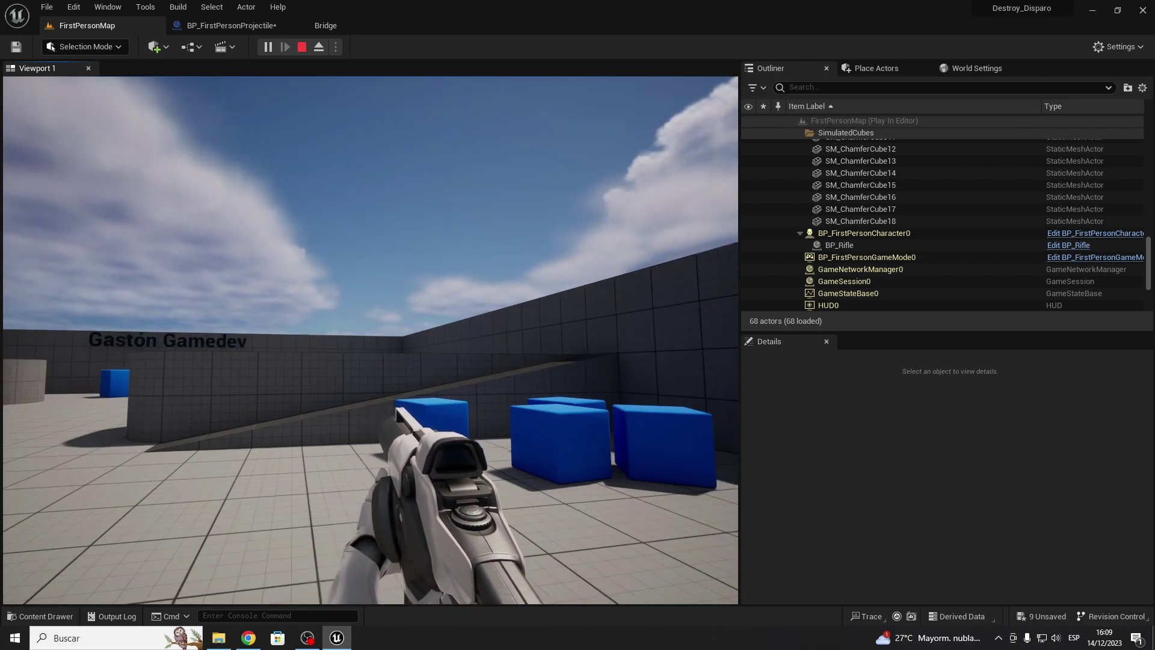
key(Escape)
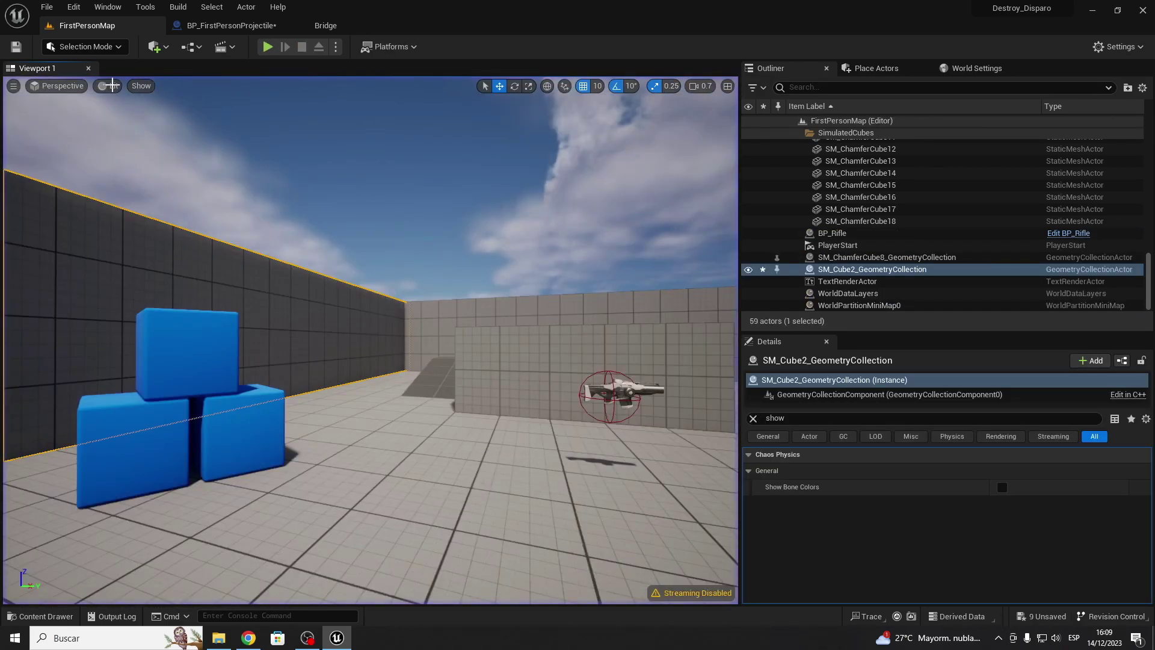
key(alt+p)
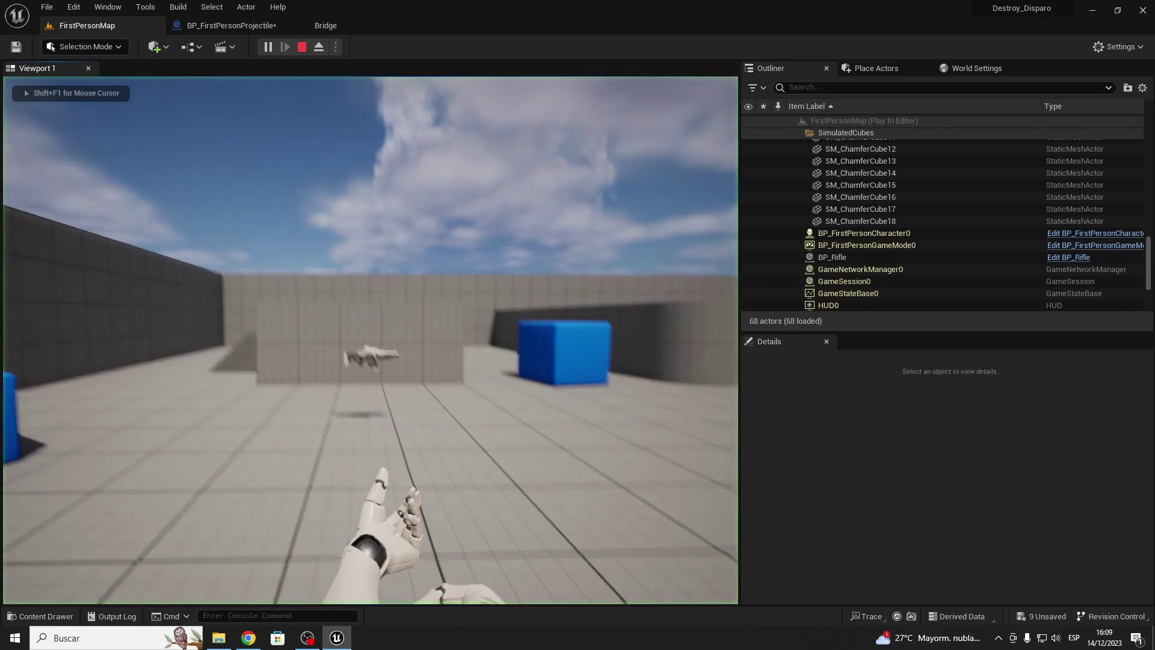
click(370, 340)
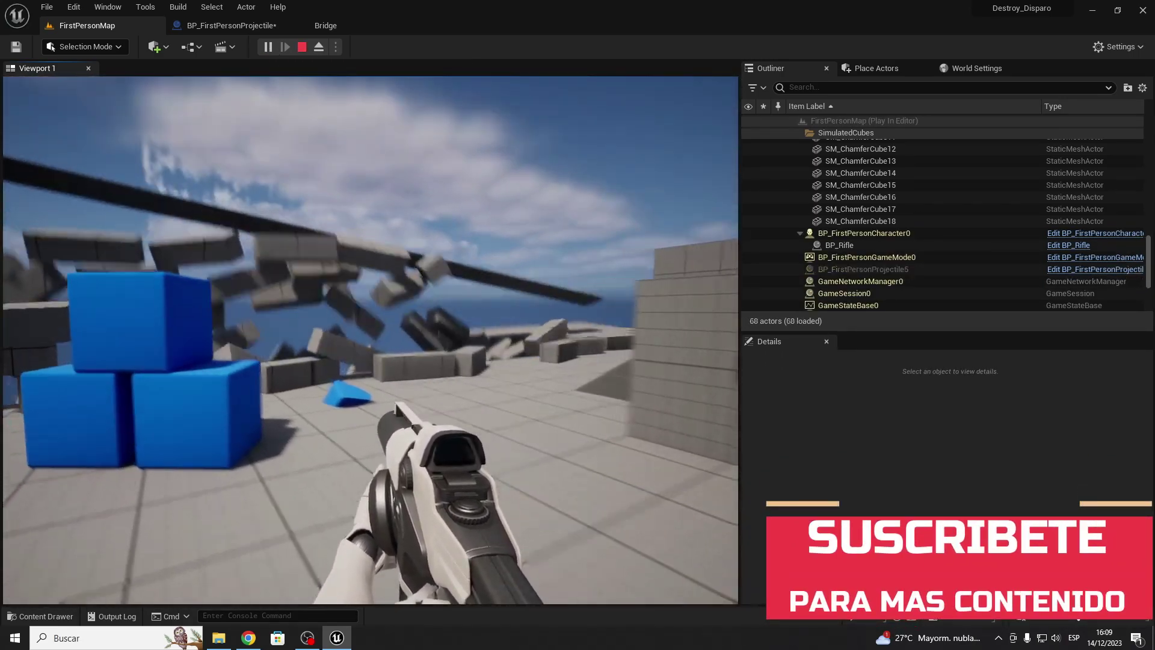
key(w)
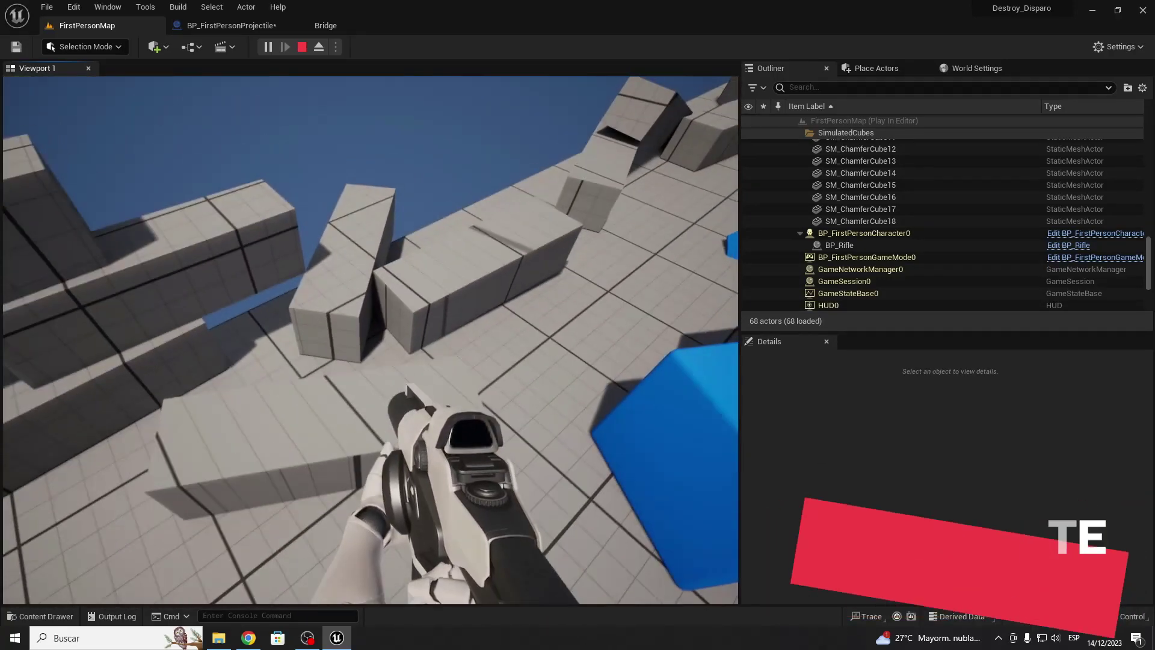